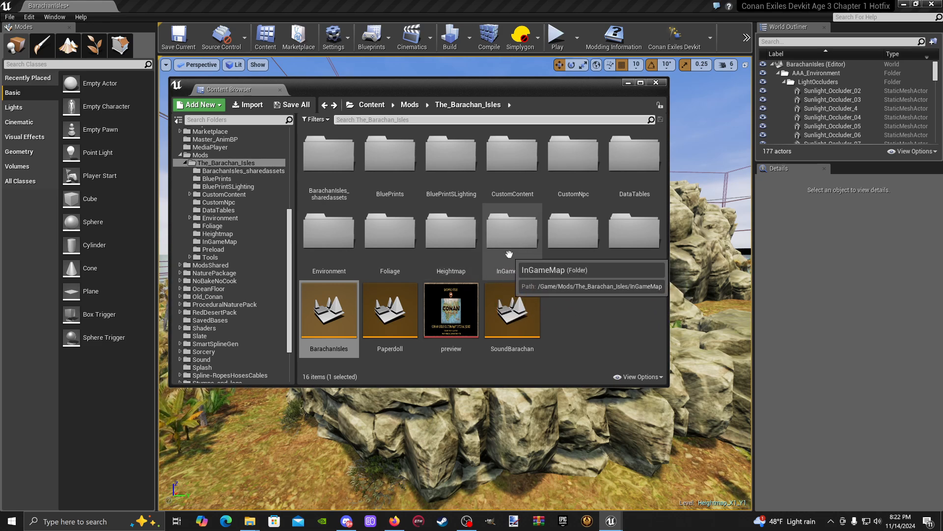
- Open the InGameMap folder of The_Barachan_Isles mod and examine the T_FullscreenMap and T_Worldmap_mask textures
double_click(510, 251)
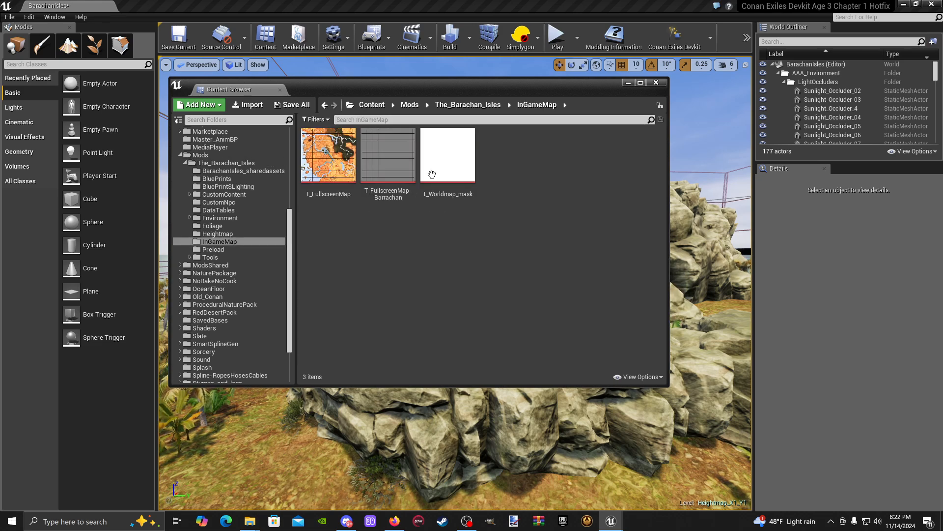
left_click(328, 154)
left_click(434, 170)
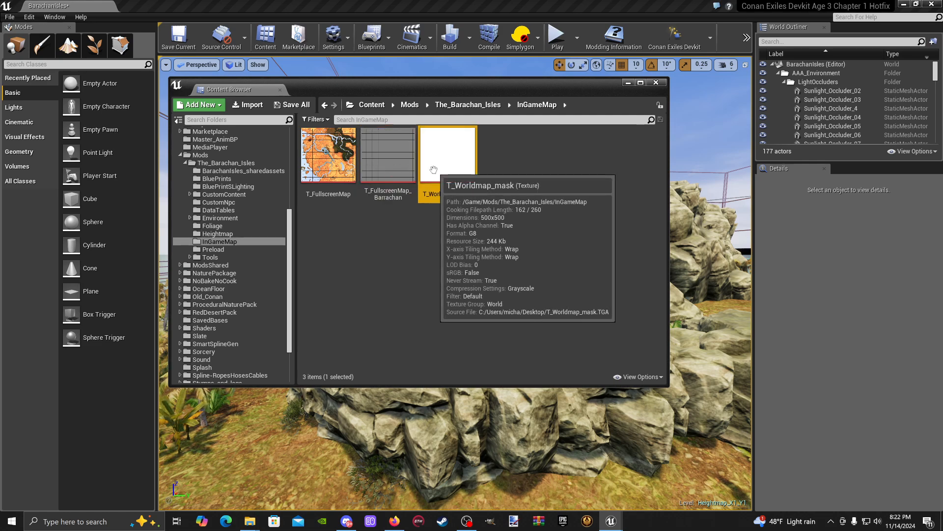
left_click(328, 157)
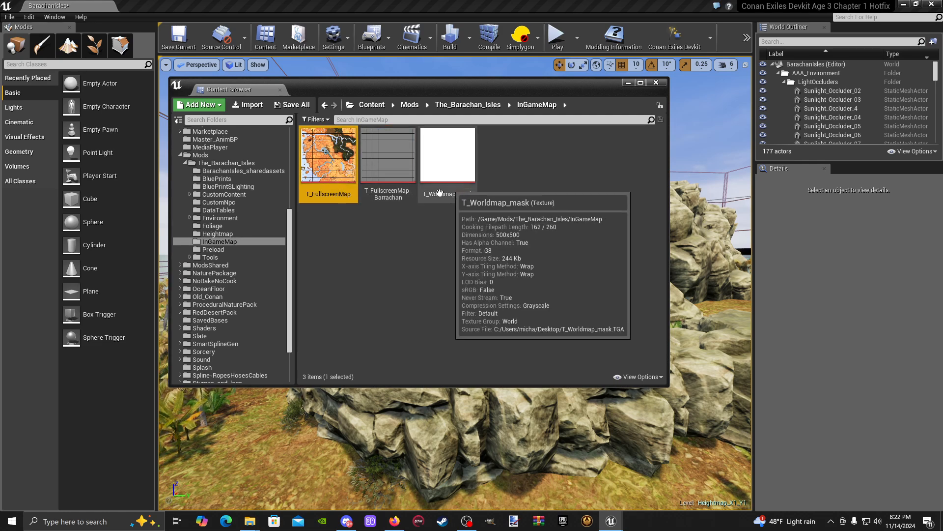
- Open the T_FullscreenMap_Barrachan texture, examine its grid lines and labels up close, and close it again
double_click(389, 163)
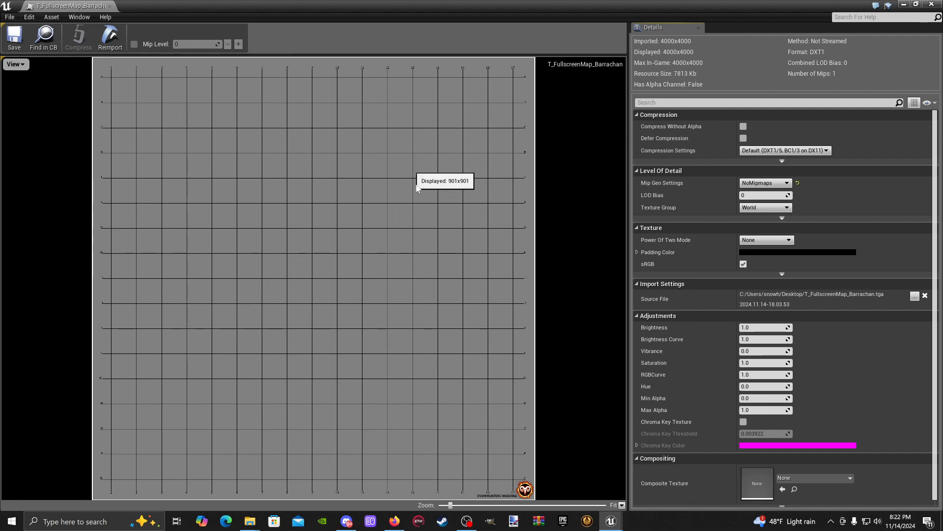
scroll(144, 110, "up", 5)
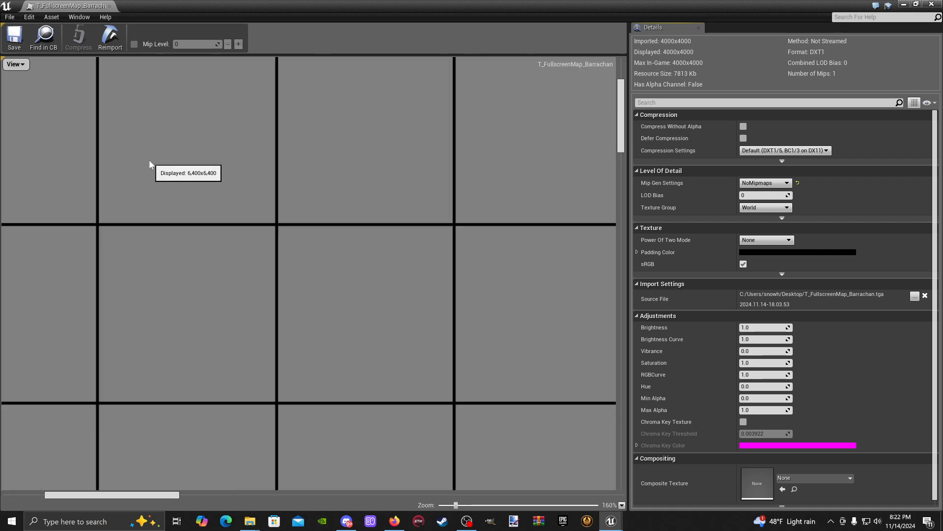
scroll(370, 186, "down", 3)
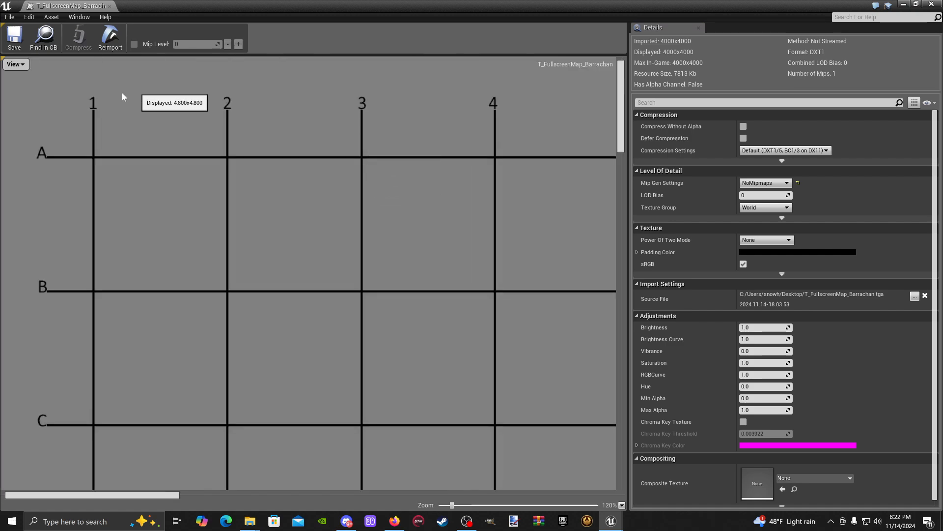
left_click(109, 5)
left_click(448, 157)
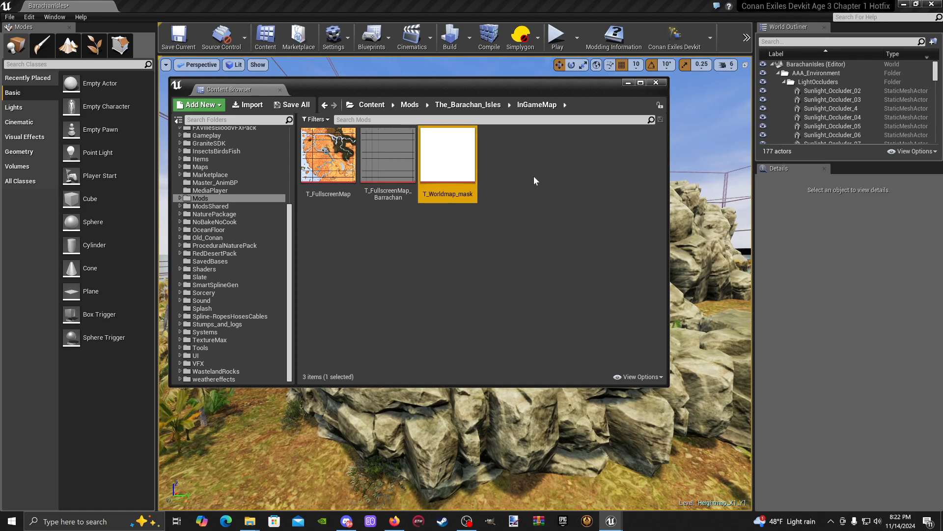
left_click(475, 313)
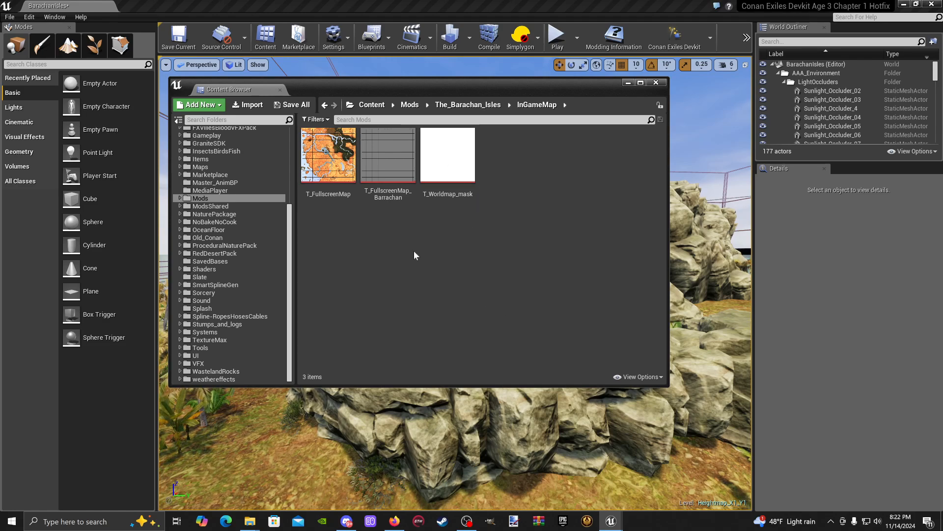
- Open Barachan_MapDataTable from the mod's Preload folder and enlarge its Row Editor area
left_click_drag(474, 86, 498, 84)
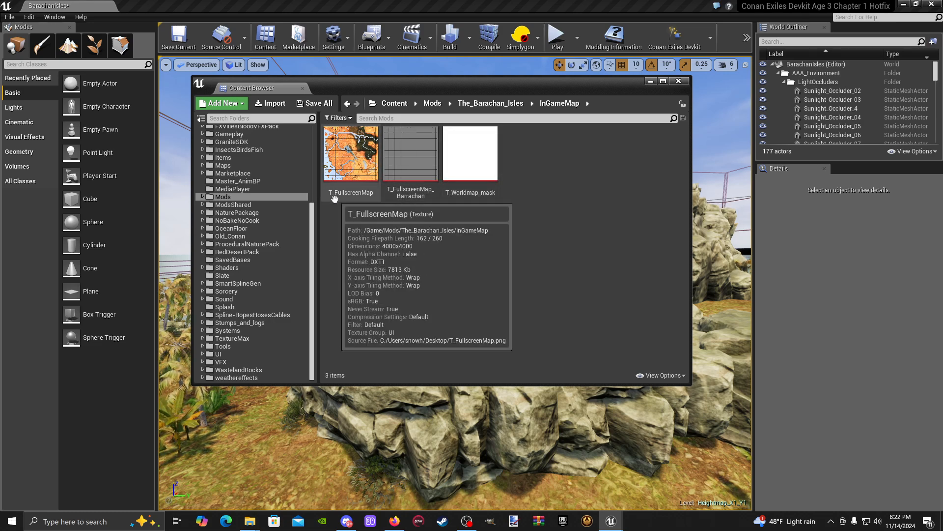
left_click(203, 197)
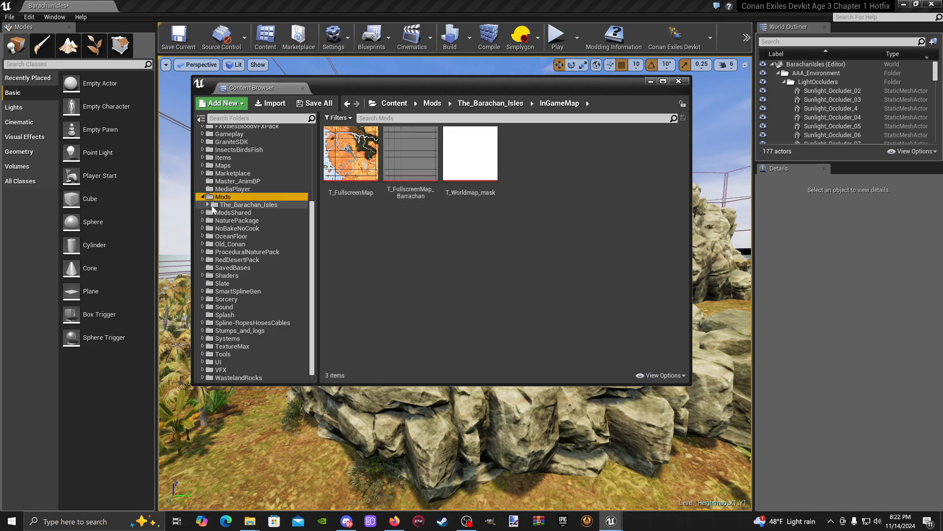
left_click(207, 204)
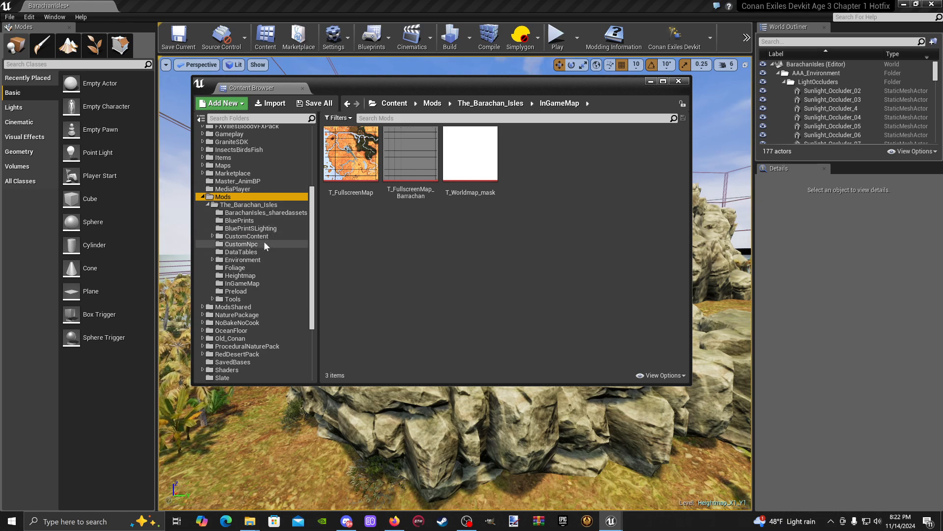
left_click(252, 291)
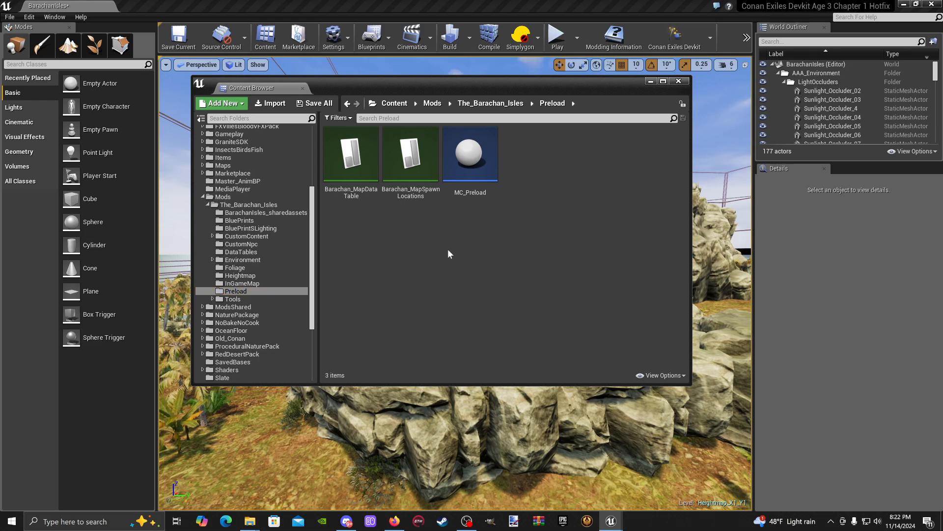
double_click(363, 188)
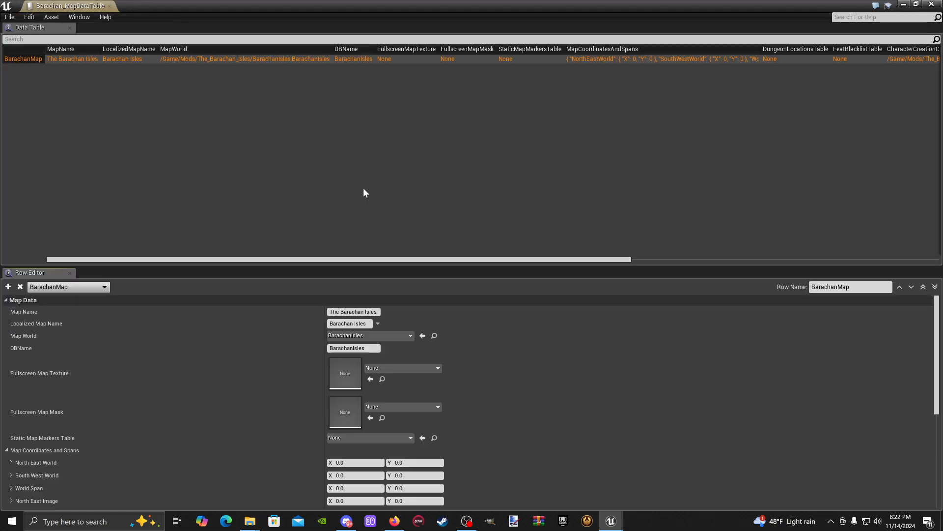
scroll(209, 329, "down", 2)
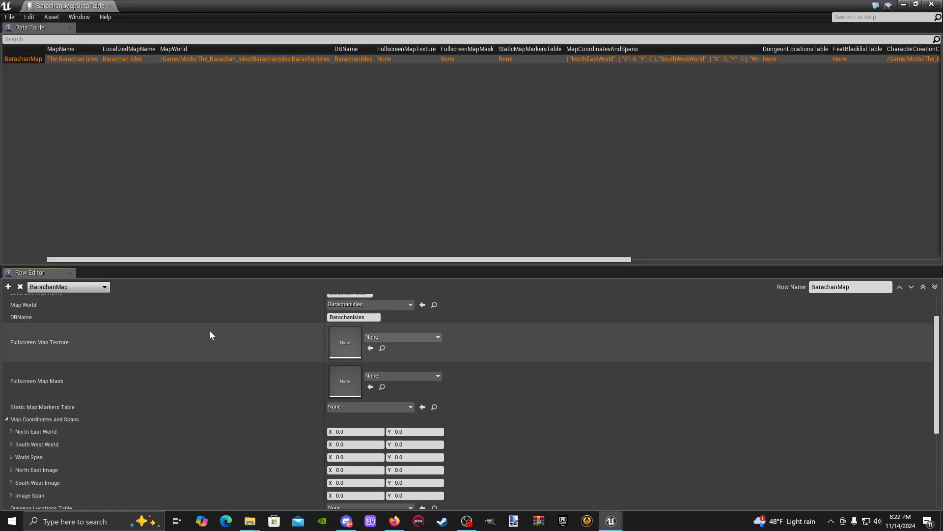
scroll(264, 364, "up", 2)
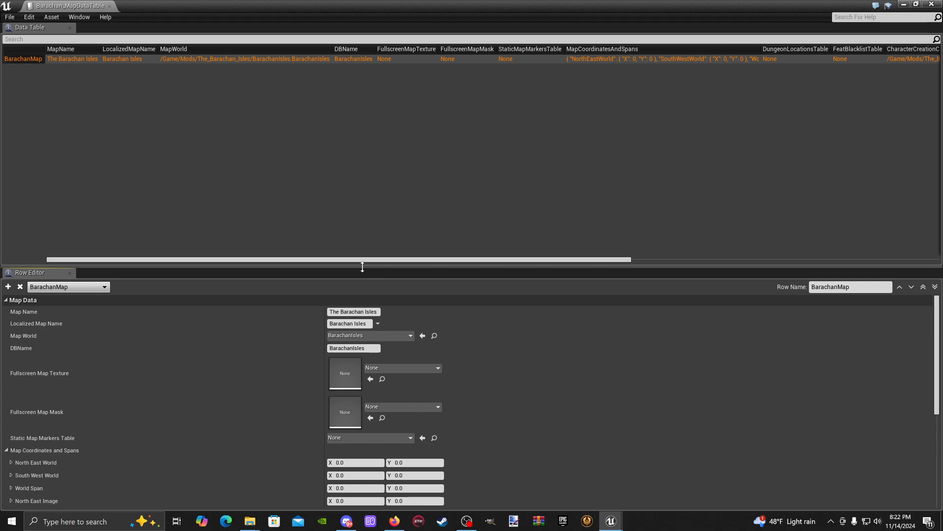
left_click_drag(362, 266, 357, 132)
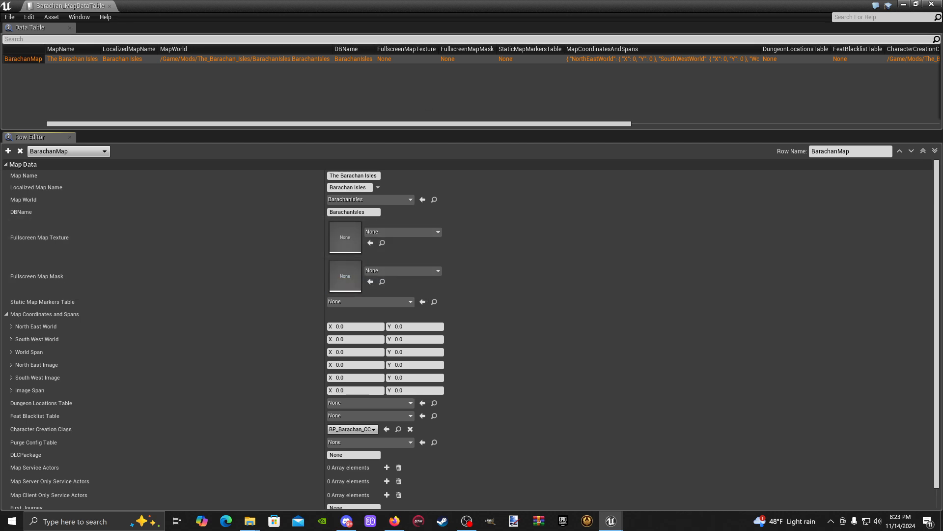
- Assign T_FullscreenMap_Barrachan from the InGameMap folder as the Fullscreen Map Texture of the BarachanMap row
left_click_drag(410, 6, 442, 172)
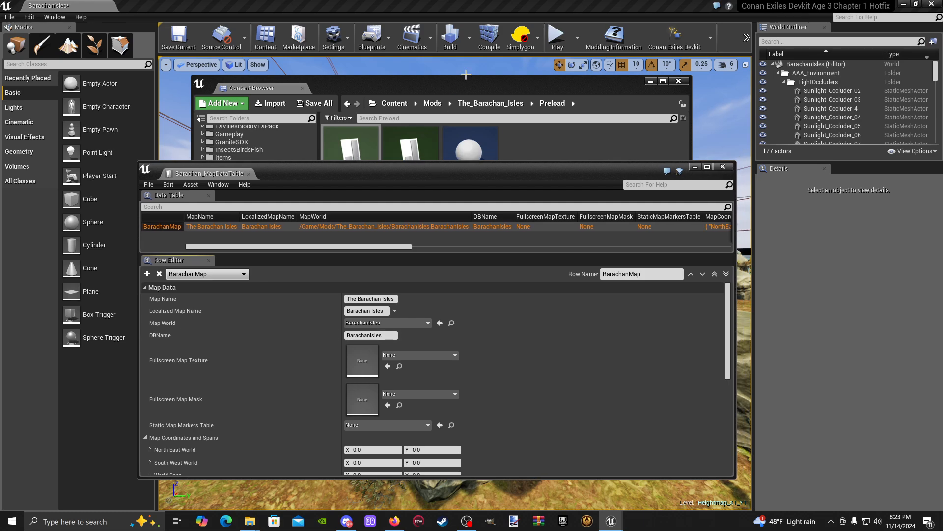
left_click(473, 89)
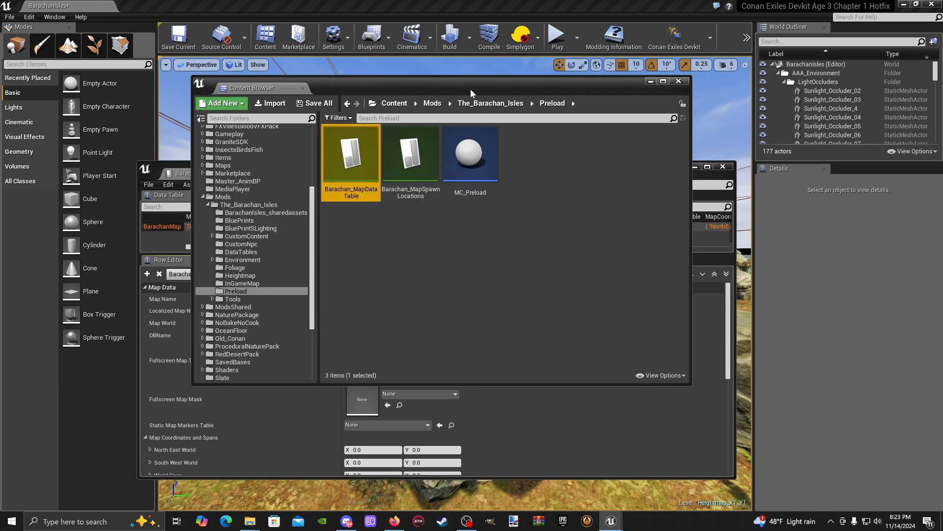
left_click(252, 283)
left_click_drag(448, 87, 633, 37)
left_click_drag(598, 133, 366, 360)
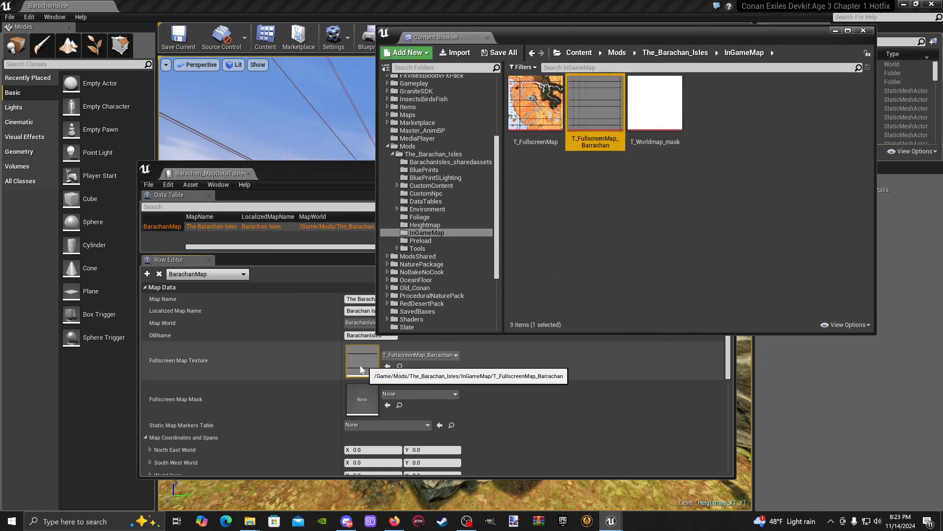
- Assign T_Worldmap_mask as the Fullscreen Map Mask of the BarachanMap row and minimize the Content Browser
left_click(659, 133)
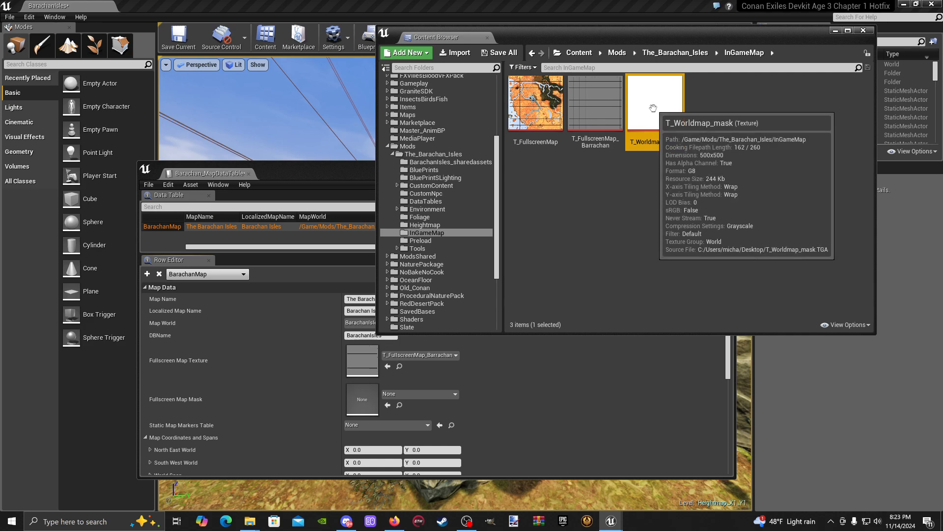
left_click_drag(656, 118, 363, 397)
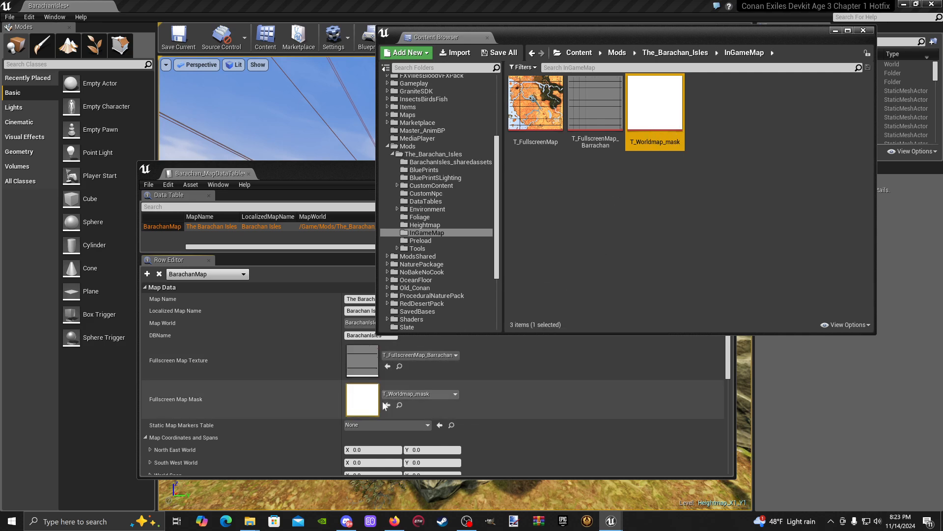
left_click(834, 31)
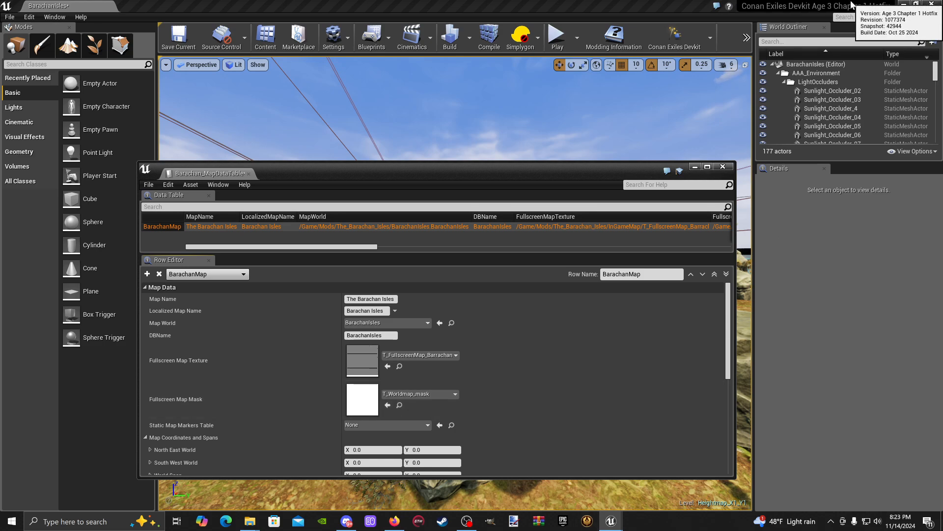
- Move and enlarge the data table window so the map coordinate fields show, and save Barachan_MapDataTable
left_click_drag(472, 186, 493, 80)
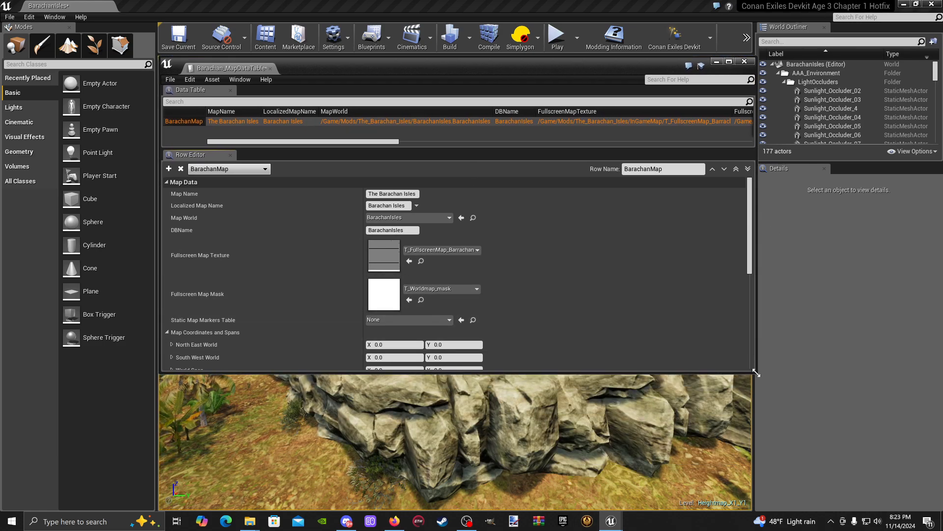
left_click_drag(757, 373, 740, 450)
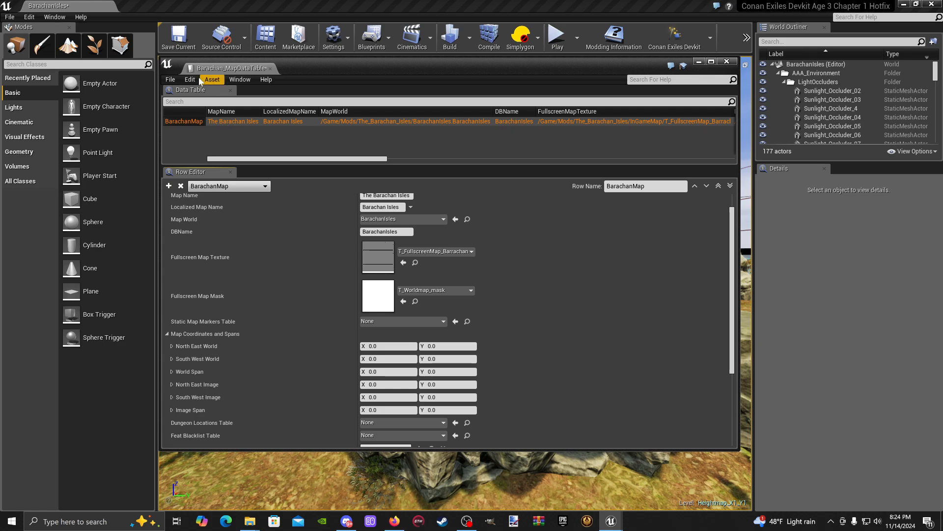
left_click(170, 81)
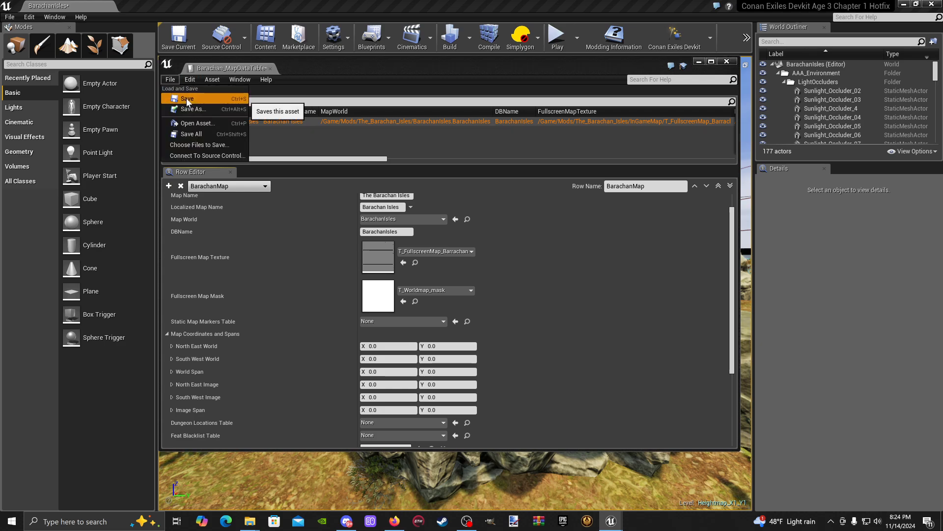
left_click(187, 98)
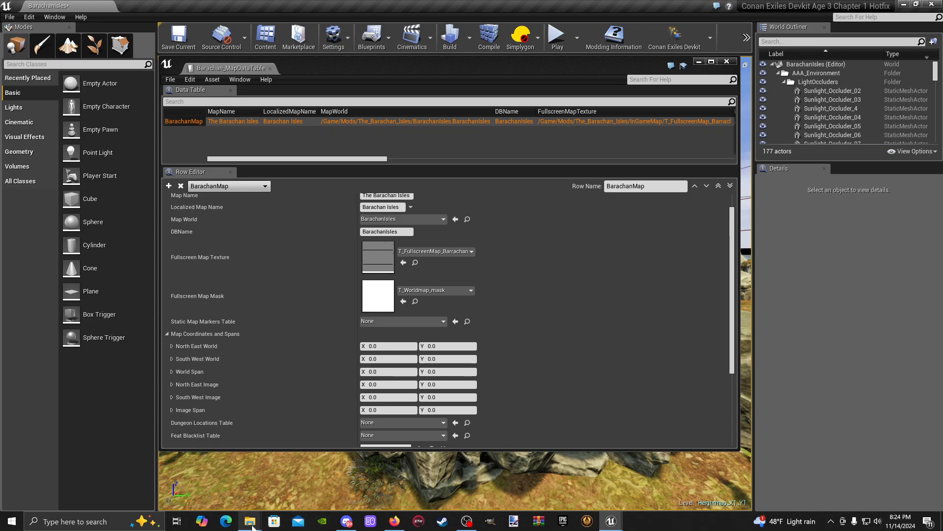
- Close the leftover Textures and Meshes windows in File Explorer
mouse_move(252, 525)
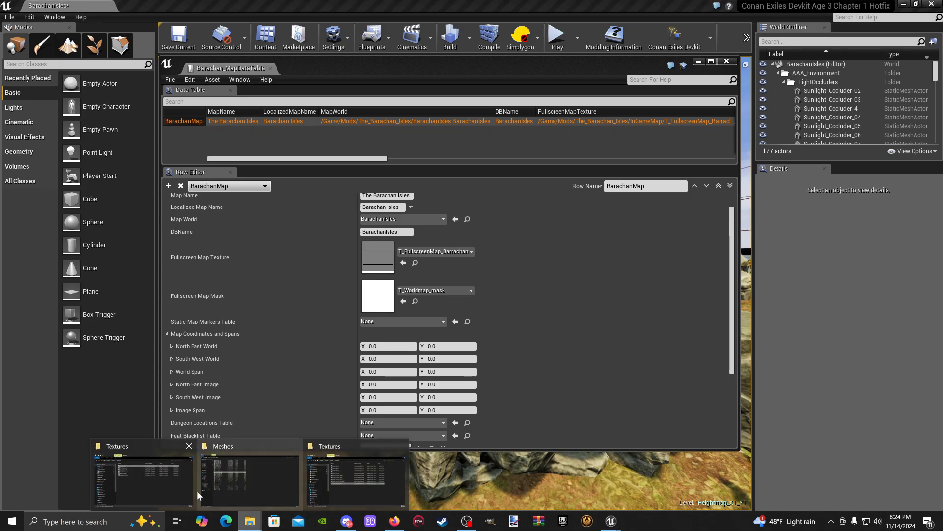
left_click(190, 449)
left_click(249, 450)
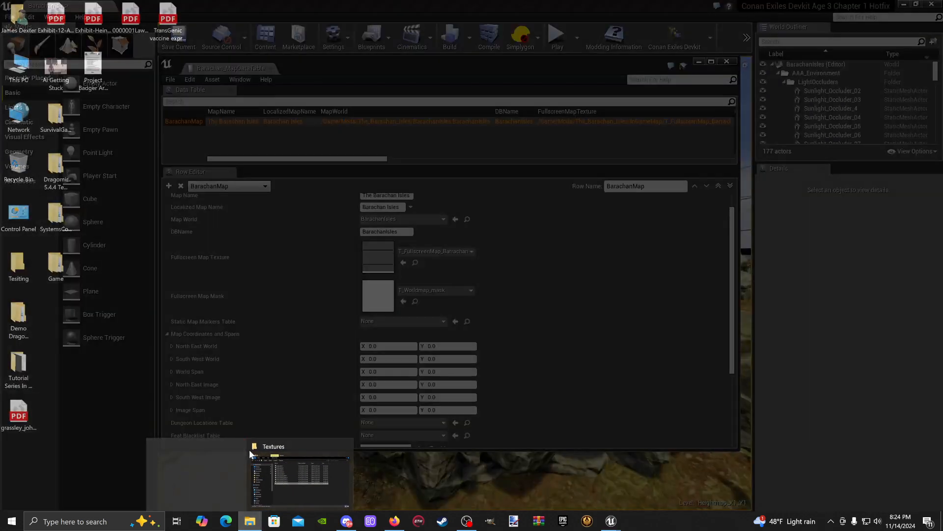
left_click(295, 445)
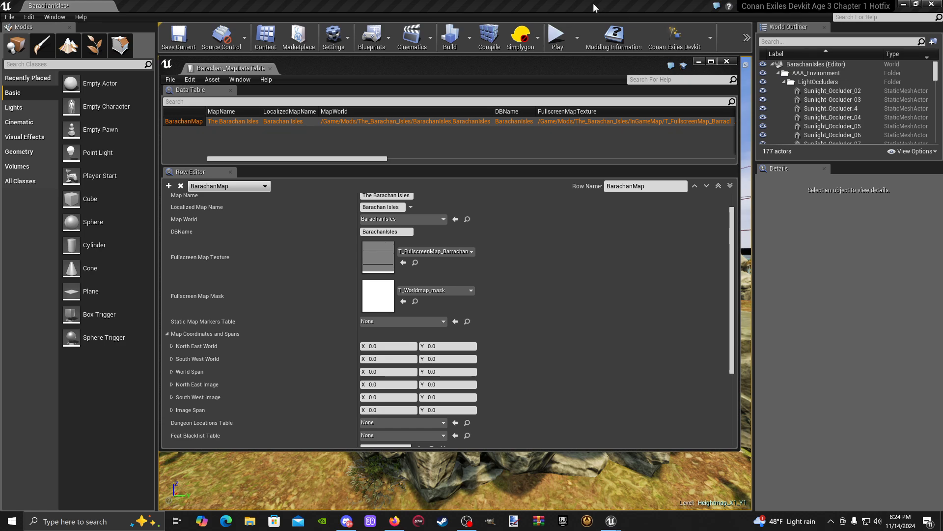
- Move the editor windows out of the way and open the Map Cordinates X Y Z notes from the tutorial series folder on the desktop
left_click_drag(594, 7, 578, 132)
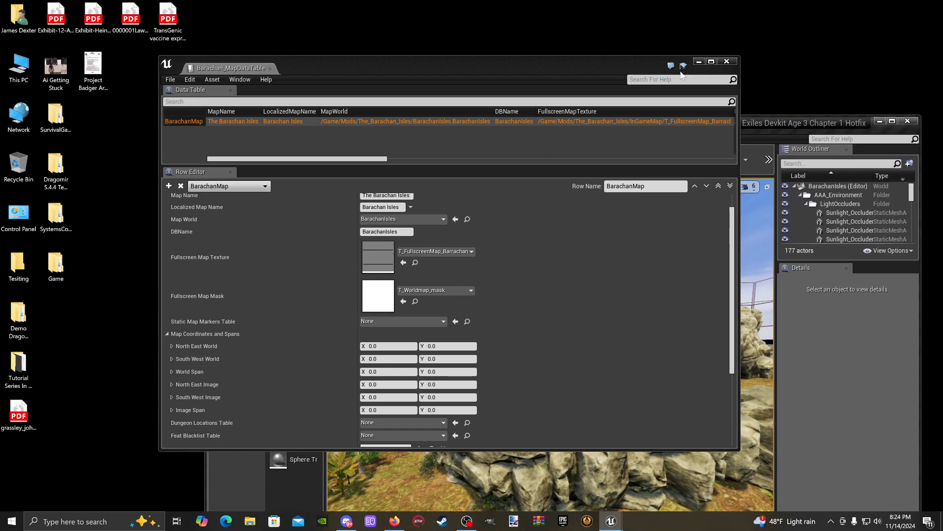
left_click(698, 62)
left_click_drag(659, 123, 942, 202)
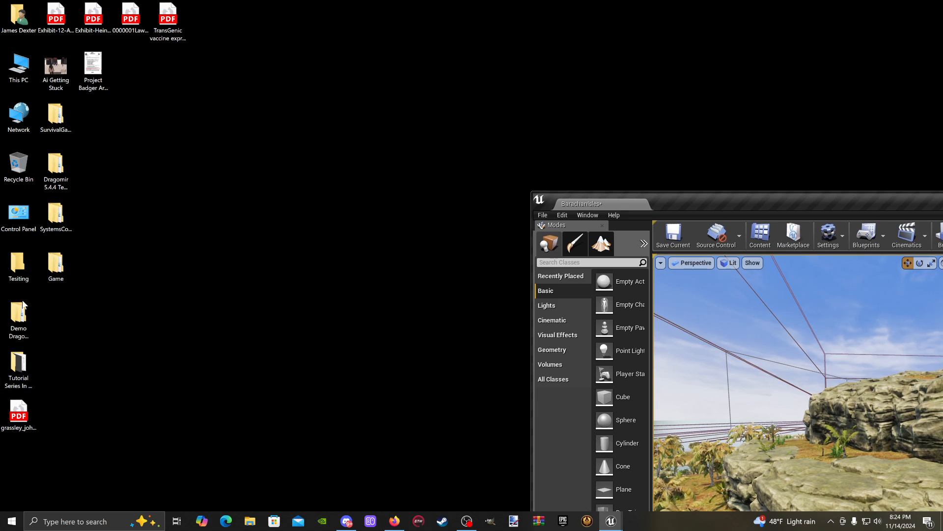
double_click(13, 378)
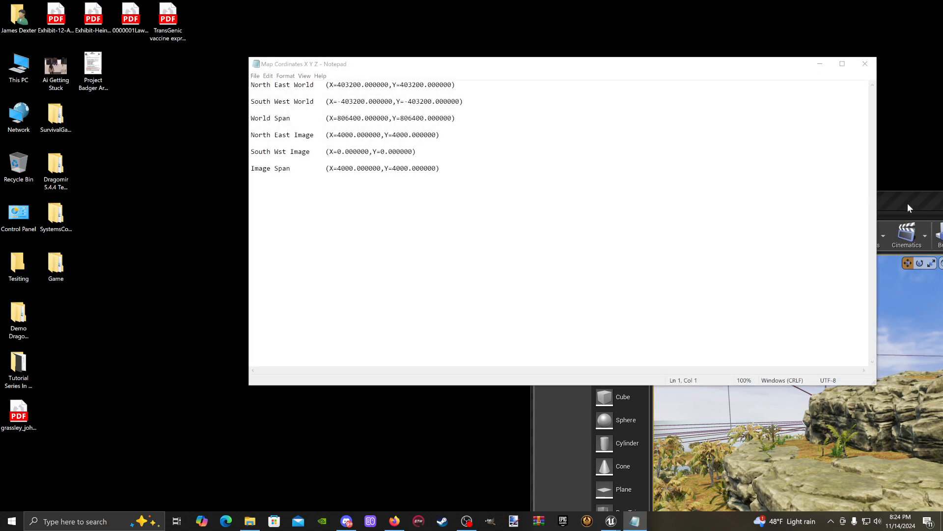
- Reopen Barachan_MapDataTable from the mod's Preload folder in the Content Browser, with the editor windows moved clear of the notes
left_click_drag(908, 204, 441, 22)
left_click(235, 54)
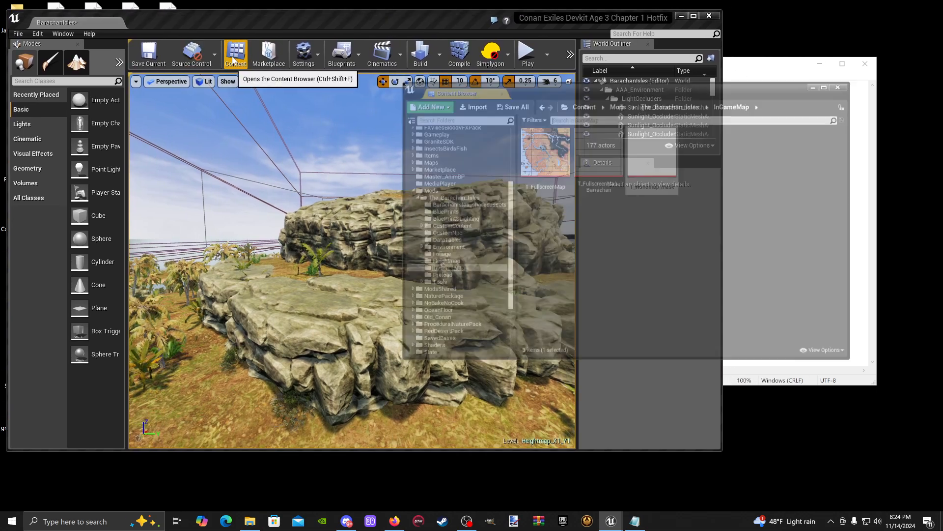
left_click_drag(664, 38, 343, 97)
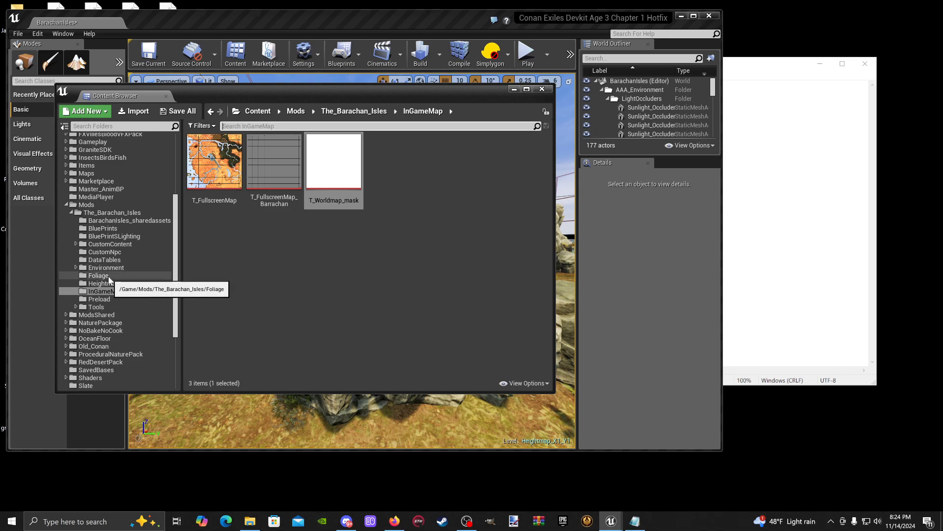
left_click(99, 299)
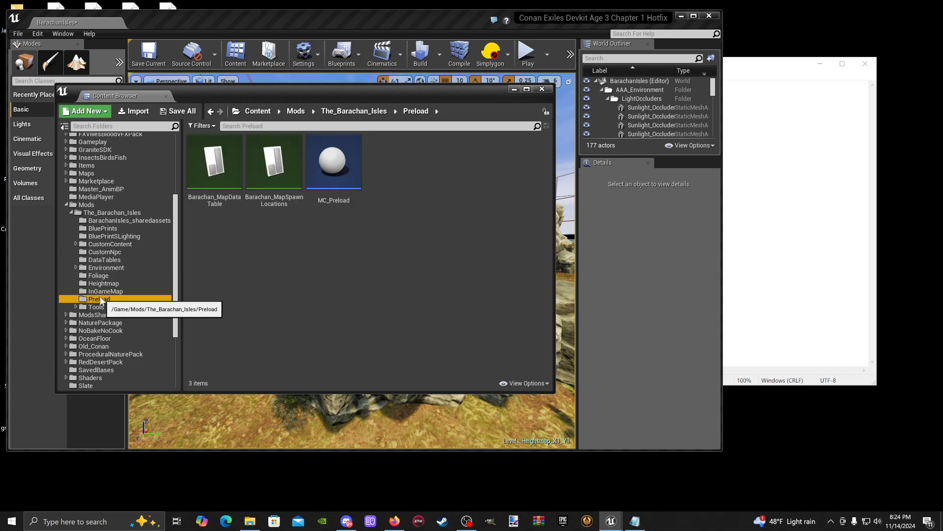
double_click(228, 191)
left_click_drag(413, 65, 411, 64)
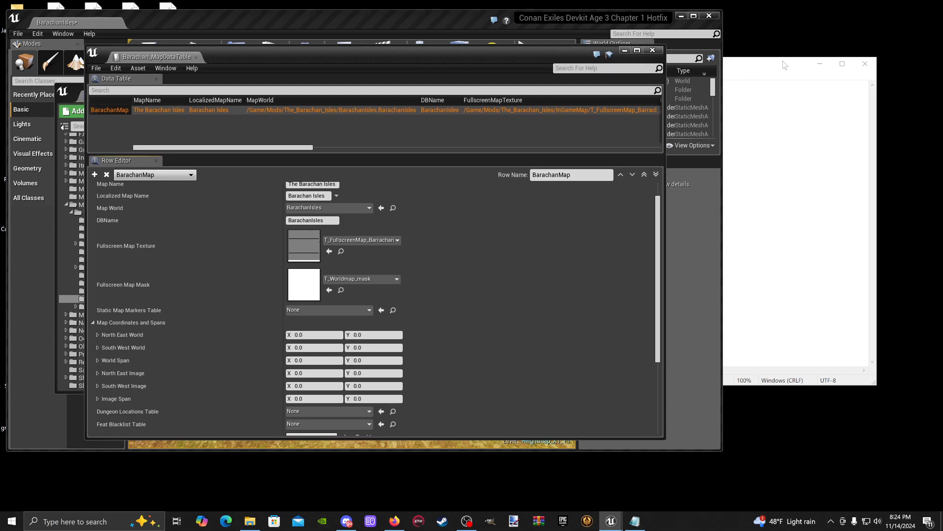
- Narrow the coordinate notes window and place it beside the data table's Map Coordinates and Spans fields
left_click(743, 75)
left_click_drag(565, 72, 586, 100)
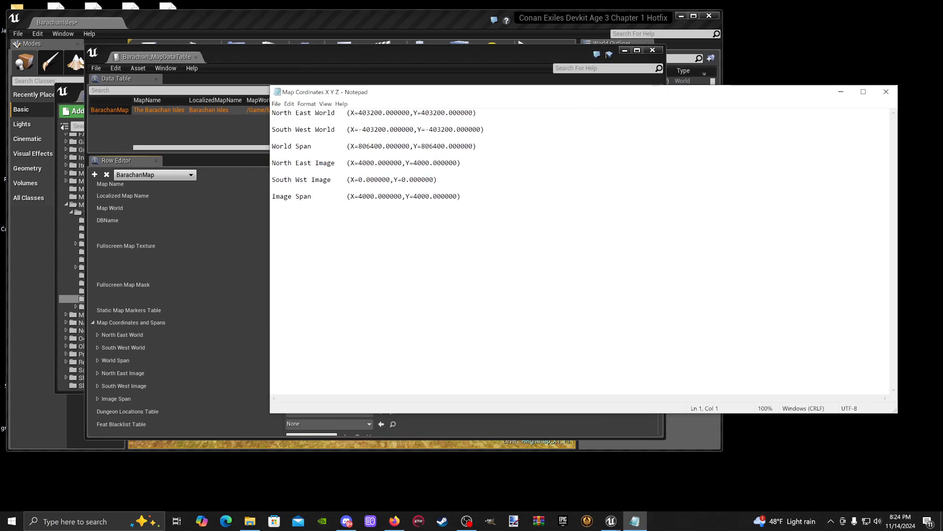
left_click_drag(898, 178, 513, 178)
left_click_drag(411, 95, 695, 115)
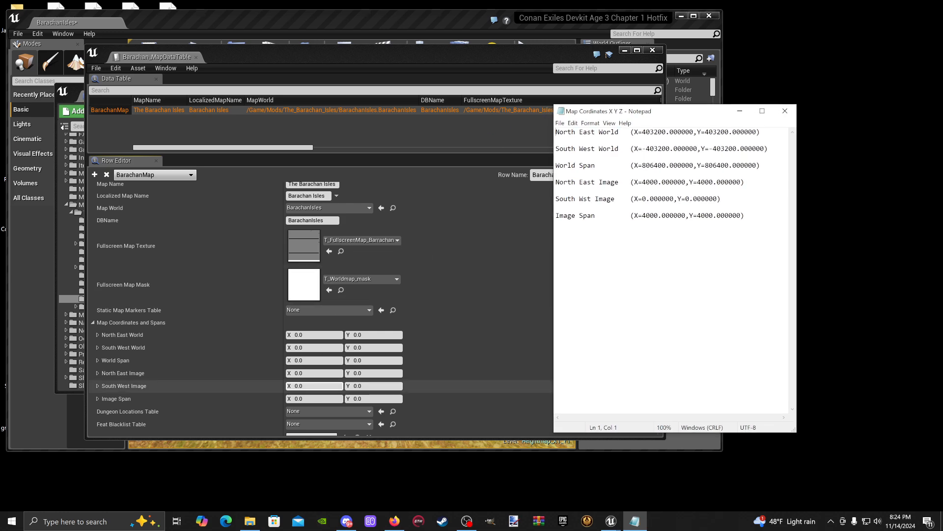
scroll(314, 386, "down", 1)
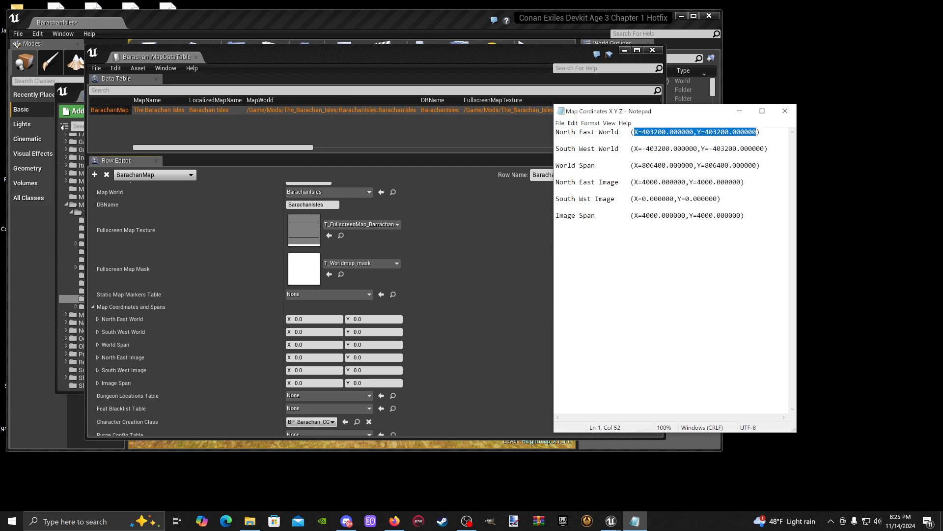
right_click(745, 131)
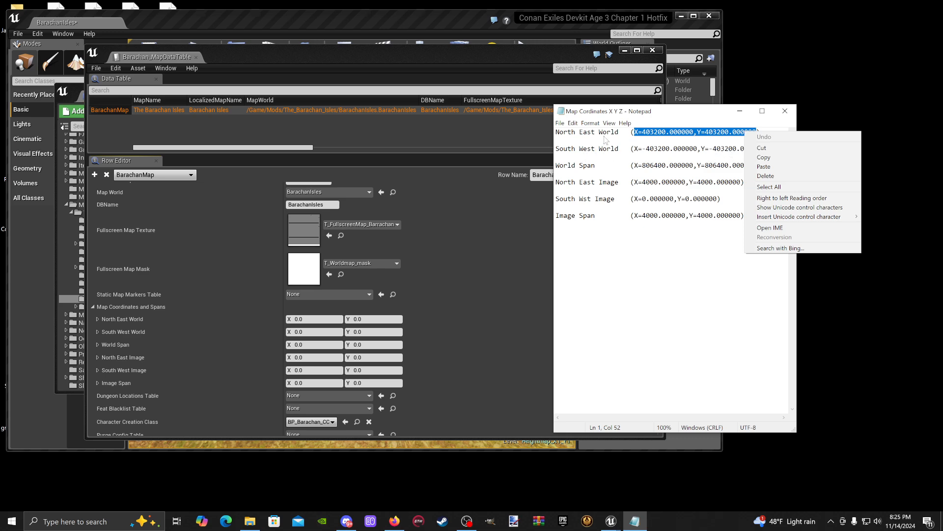
key("Escape")
key("Left")
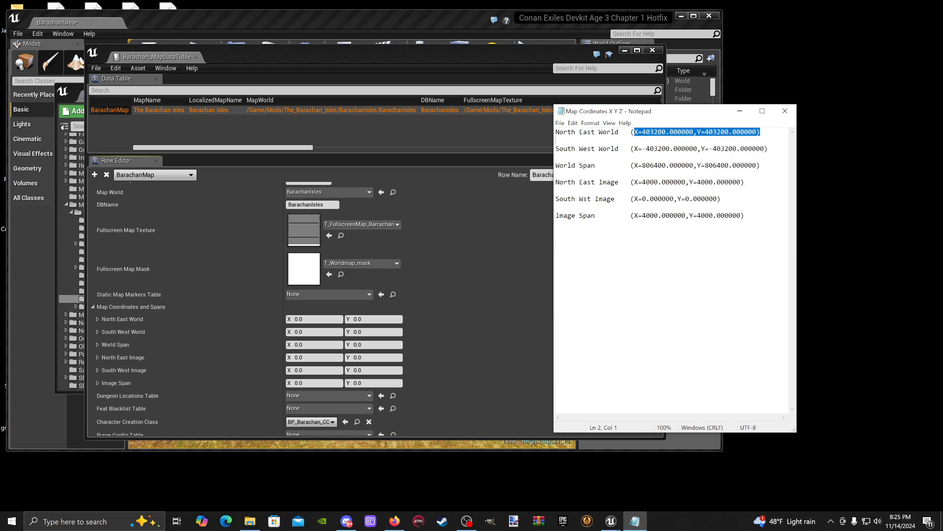
right_click(745, 136)
left_click(727, 137)
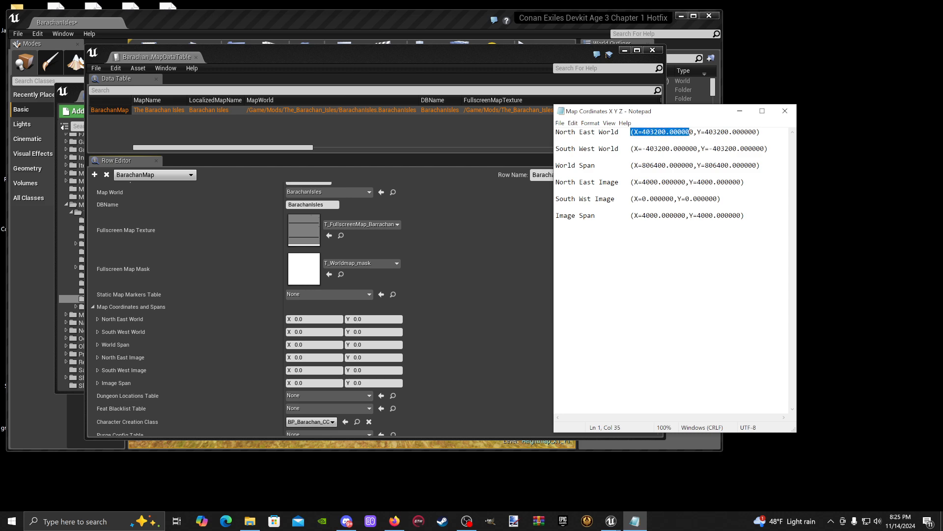
- Copy the North East World coordinates, parentheses included, from the notes into the matching BarachanMap field: X 403200, Y 403200
right_click(756, 132)
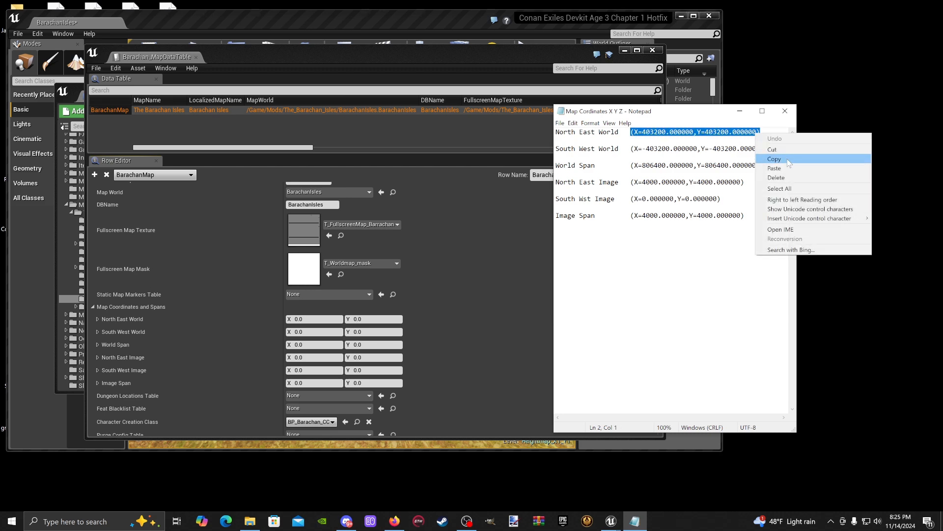
left_click(769, 158)
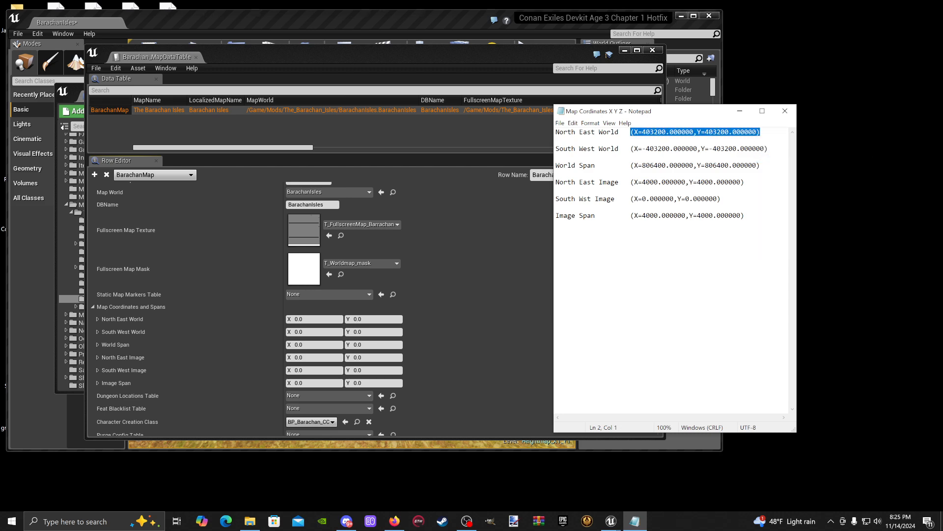
right_click(207, 322)
left_click(224, 372)
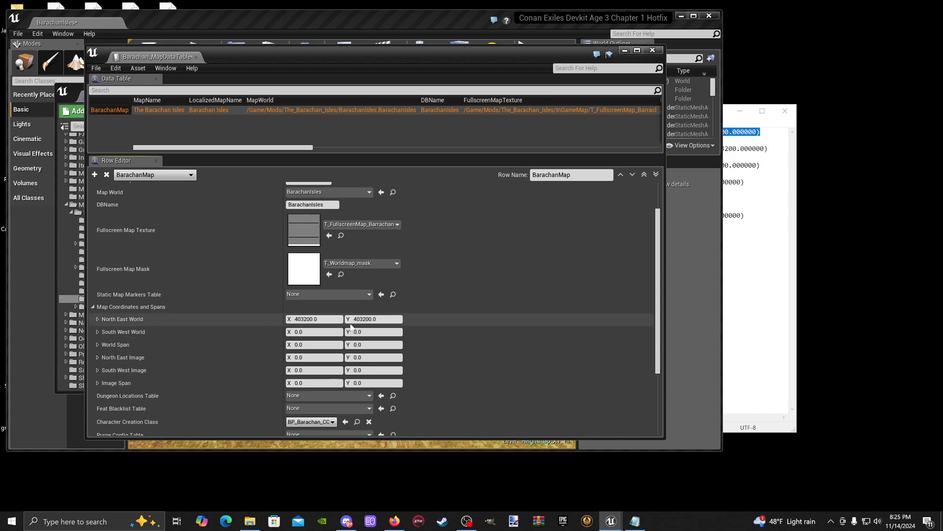
- Copy the South West World coordinates from the notes into the matching BarachanMap field: X -403200, Y -403200
left_click(746, 217)
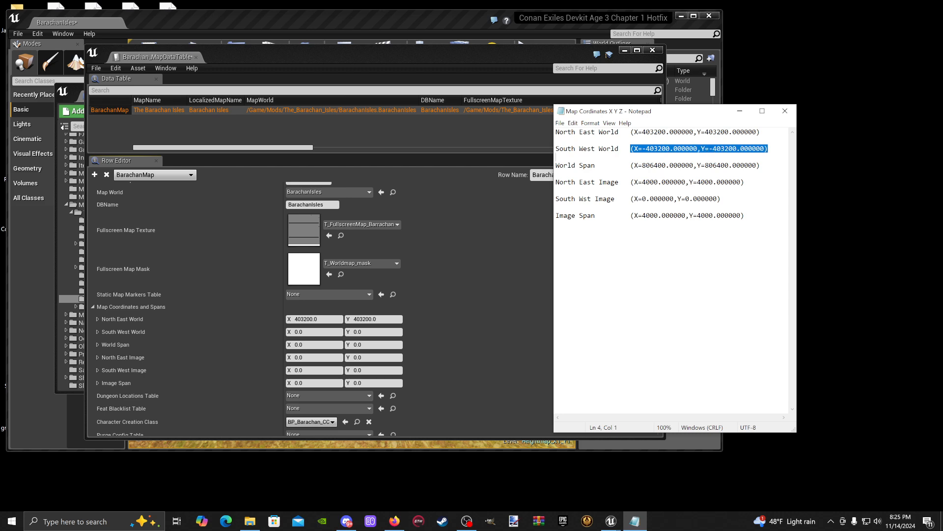
right_click(755, 149)
left_click(786, 177)
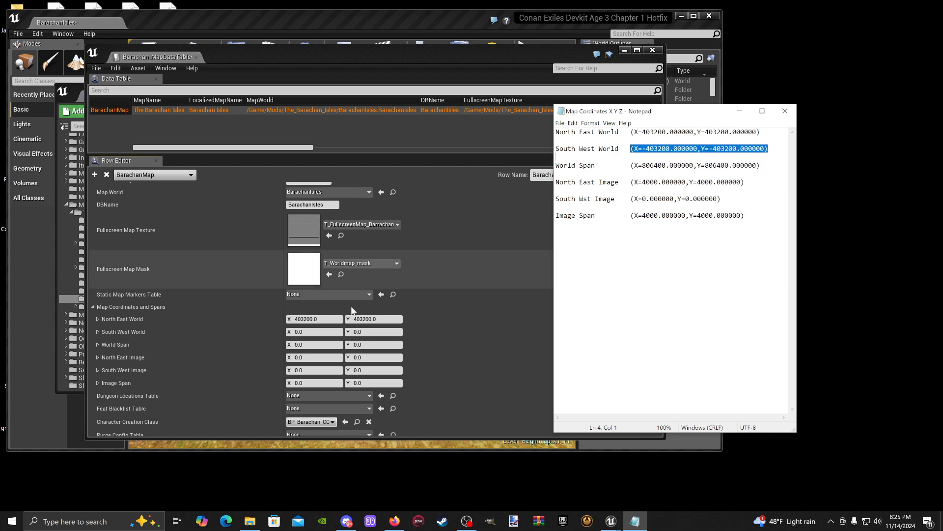
right_click(269, 335)
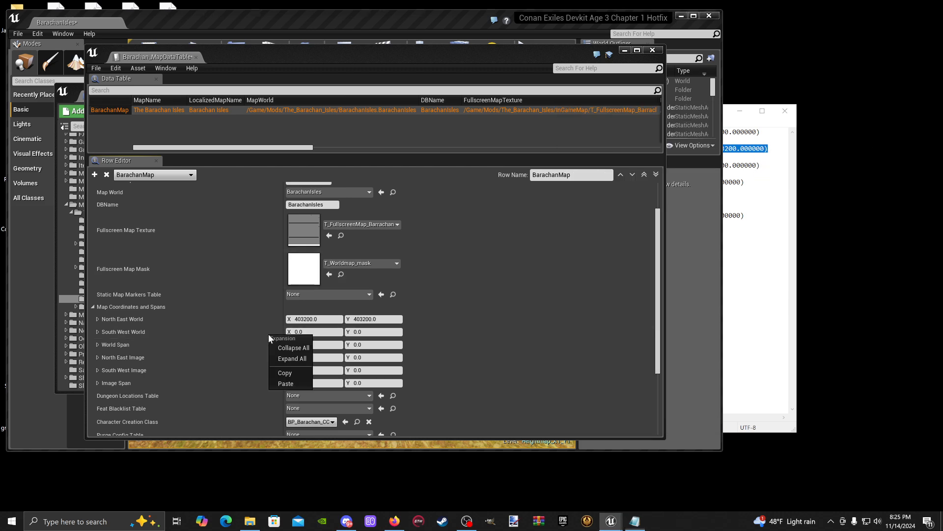
left_click(290, 383)
- Copy the World Span values from the notes into the matching BarachanMap field: X 806400, Y 806400
left_click(743, 199)
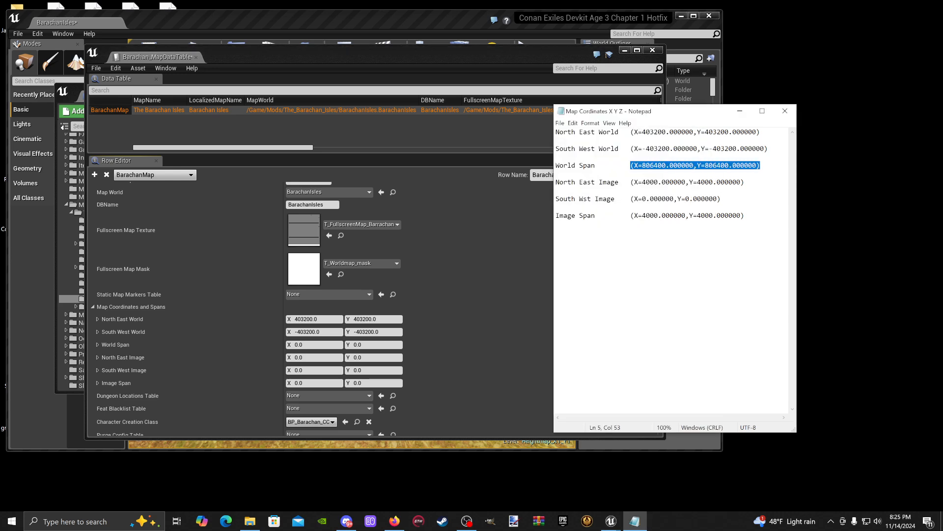
right_click(751, 166)
left_click(766, 194)
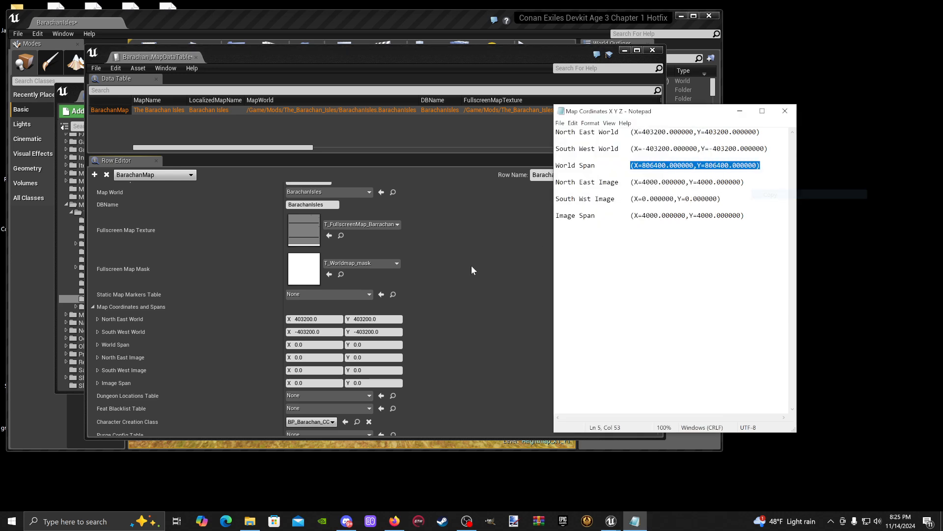
right_click(269, 344)
left_click(291, 388)
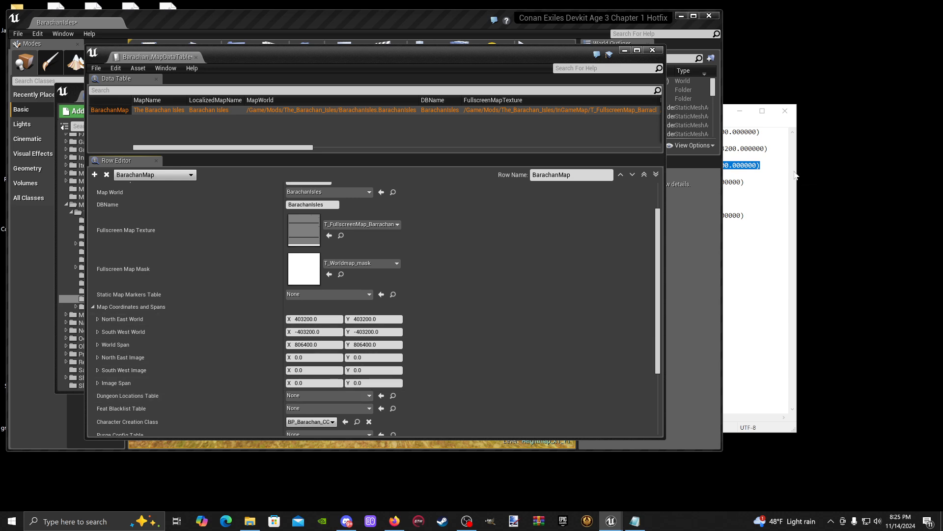
- Copy the North East Image coordinates from the notes into the matching BarachanMap field: X 4000, Y 4000
left_click(747, 199)
left_click_drag(631, 182, 701, 182)
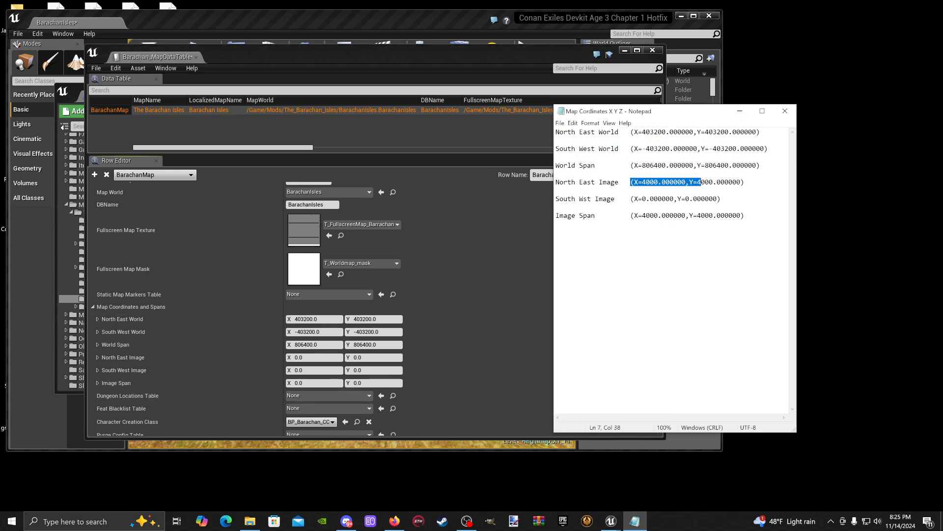
right_click(739, 182)
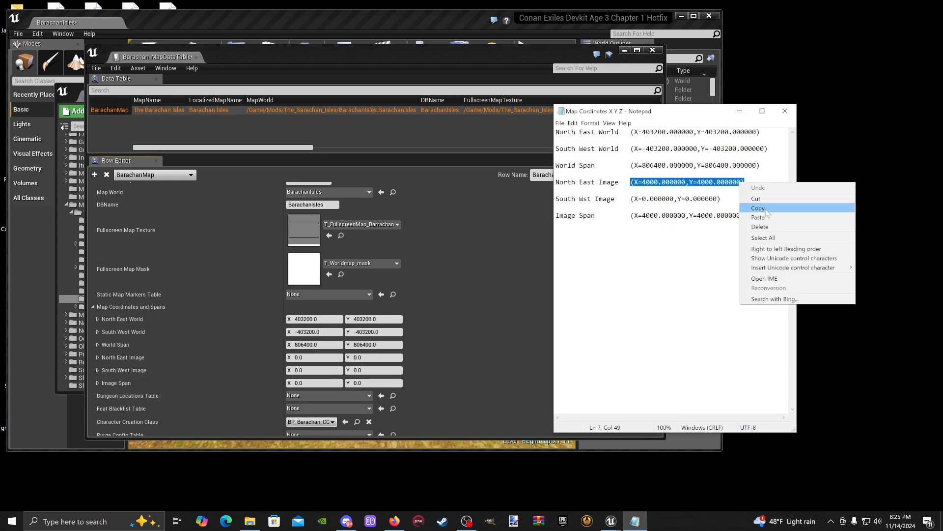
left_click(766, 207)
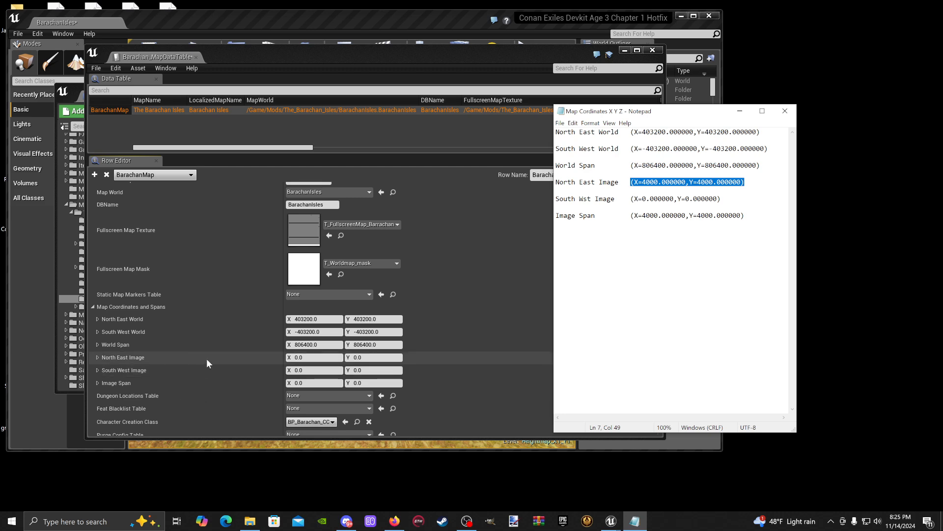
right_click(230, 361)
left_click(249, 408)
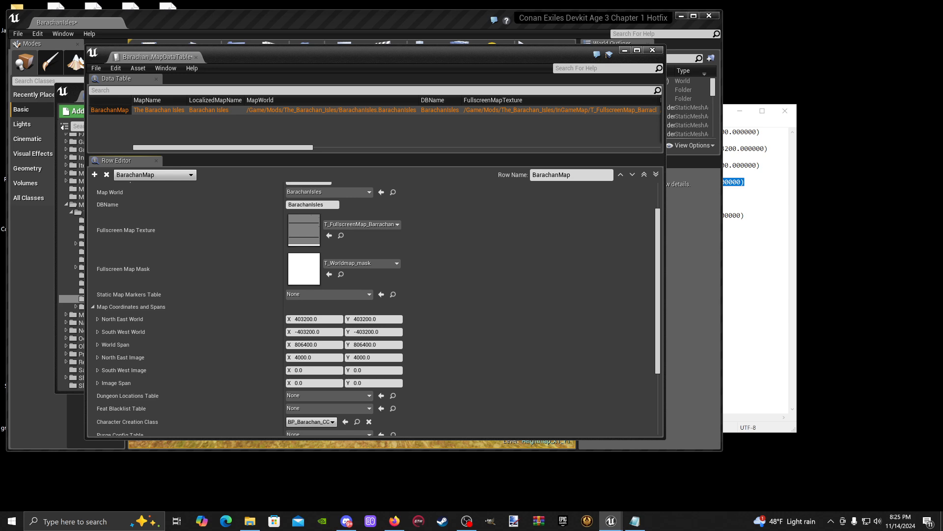
- Copy the Image Span values X 4000, Y 4000 from the notes into the matching BarachanMap field and save the data table
left_click(747, 217)
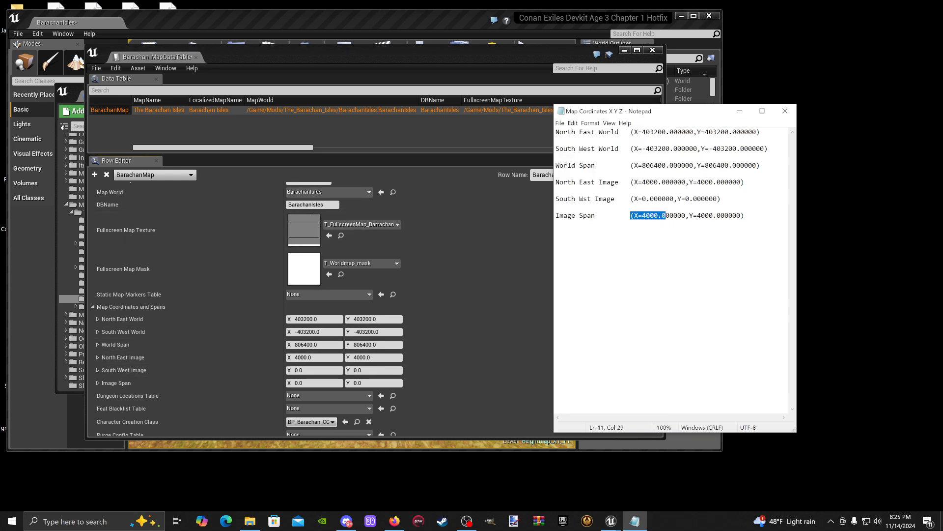
left_click_drag(665, 215, 745, 215)
right_click(727, 215)
left_click(747, 242)
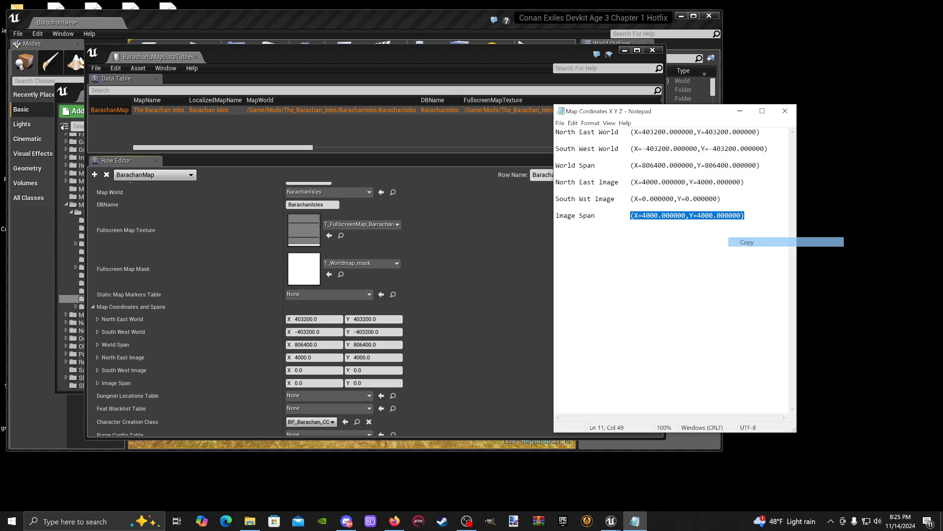
right_click(266, 383)
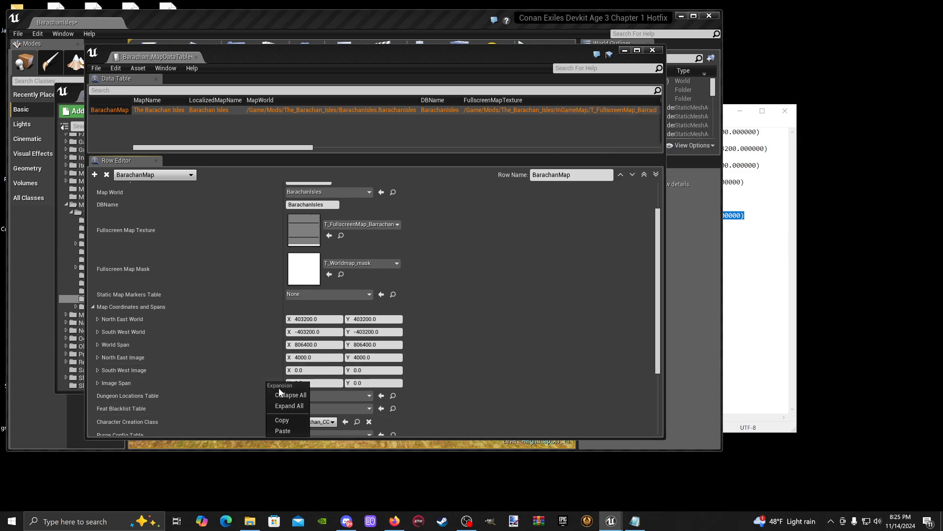
left_click(284, 431)
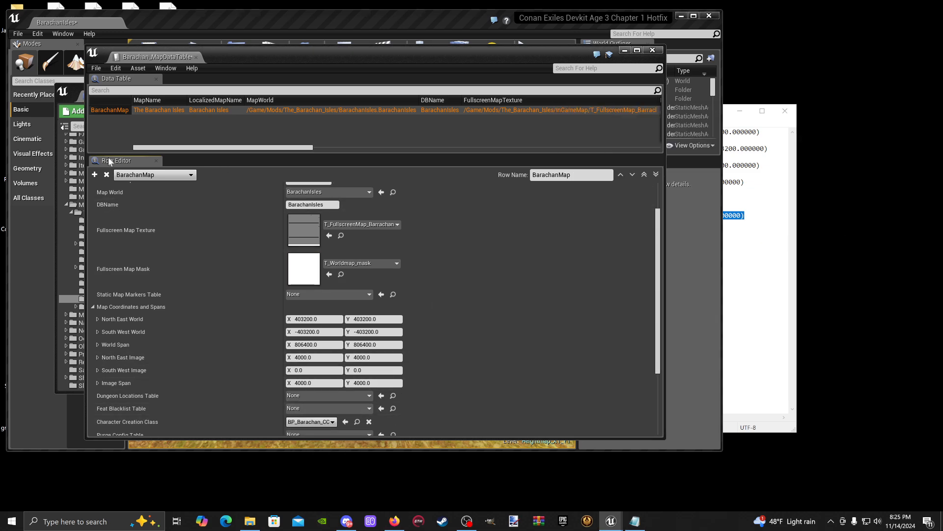
left_click(99, 69)
left_click(114, 87)
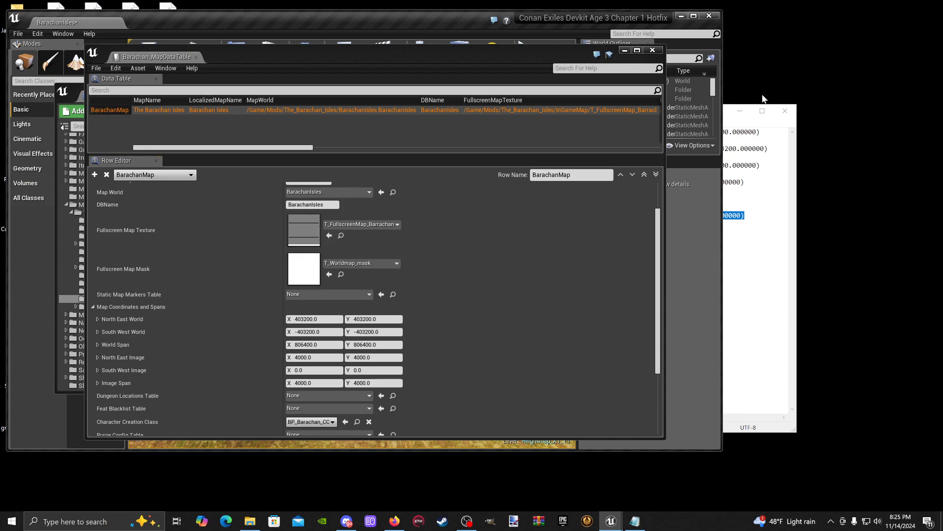
- Minimize the coordinate notes and maximize the main editor window behind the data table
left_click(746, 114)
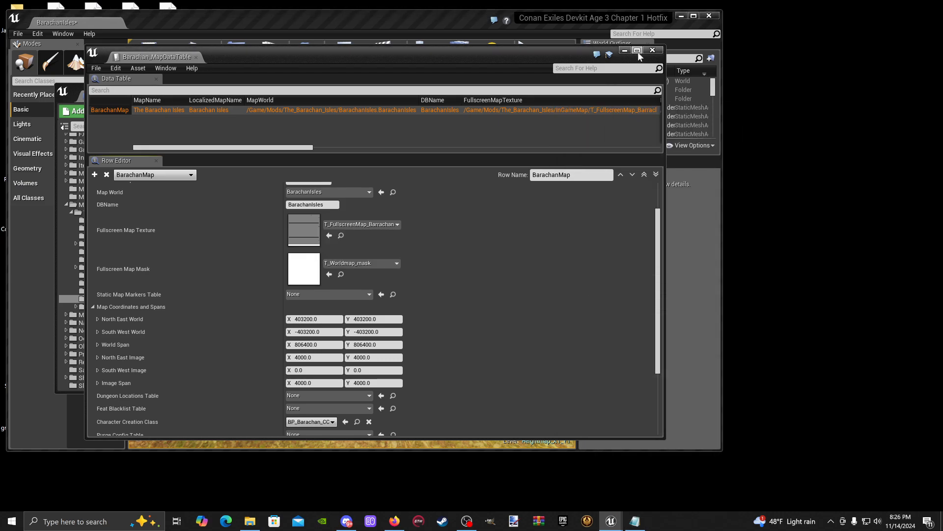
left_click(697, 15)
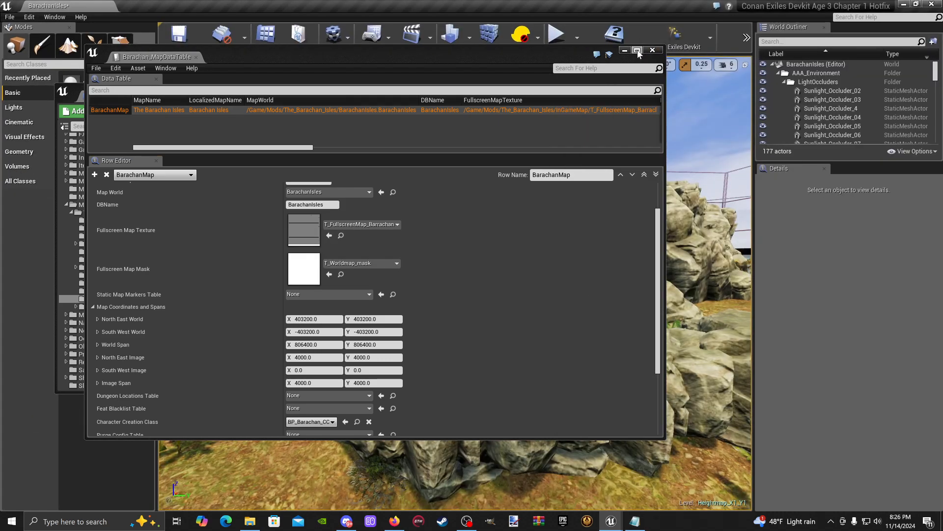
left_click_drag(511, 53, 635, 55)
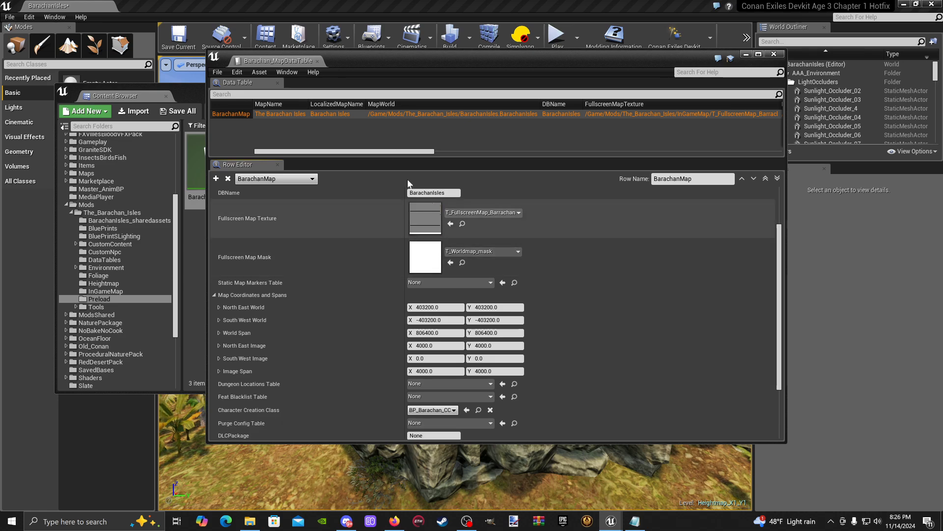
- Search for marker tables and assign MapMarkers as the BarachanMap row's Static Map Markers Table
scroll(411, 226, "down", 3)
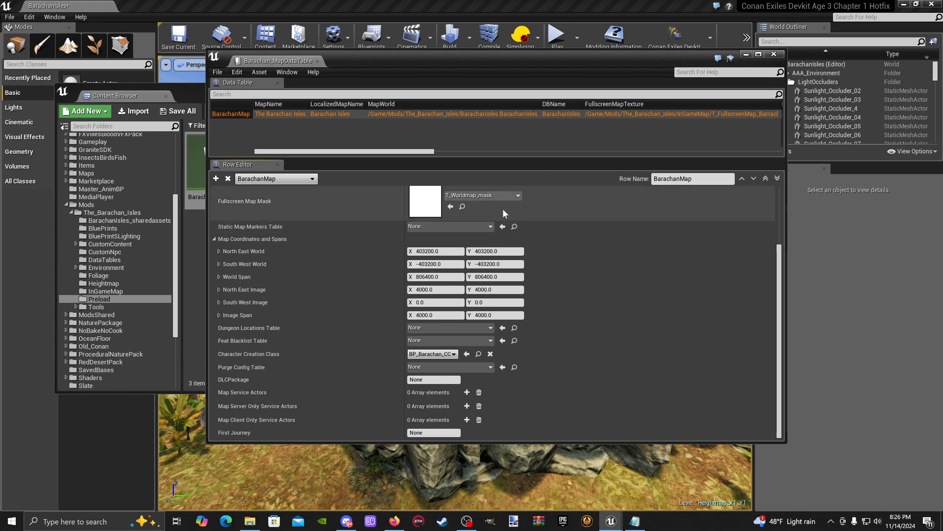
left_click_drag(535, 65, 489, 72)
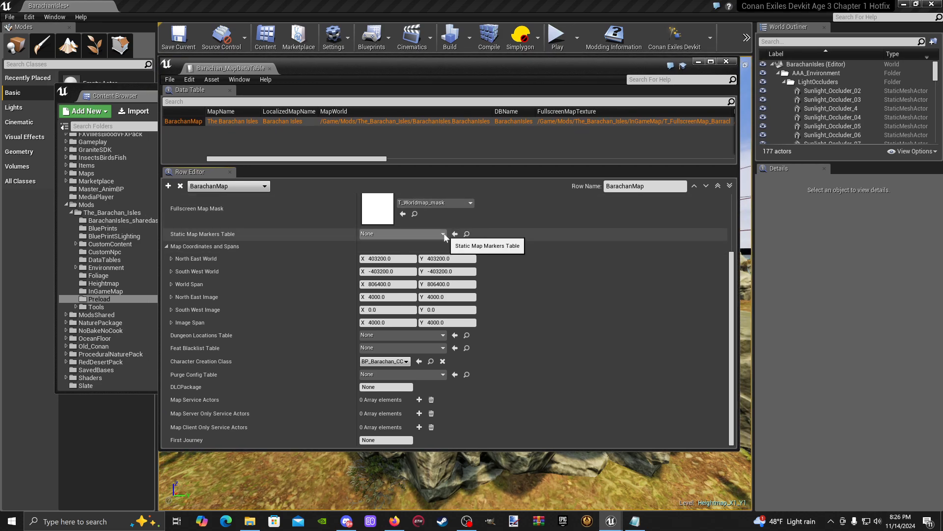
left_click(444, 233)
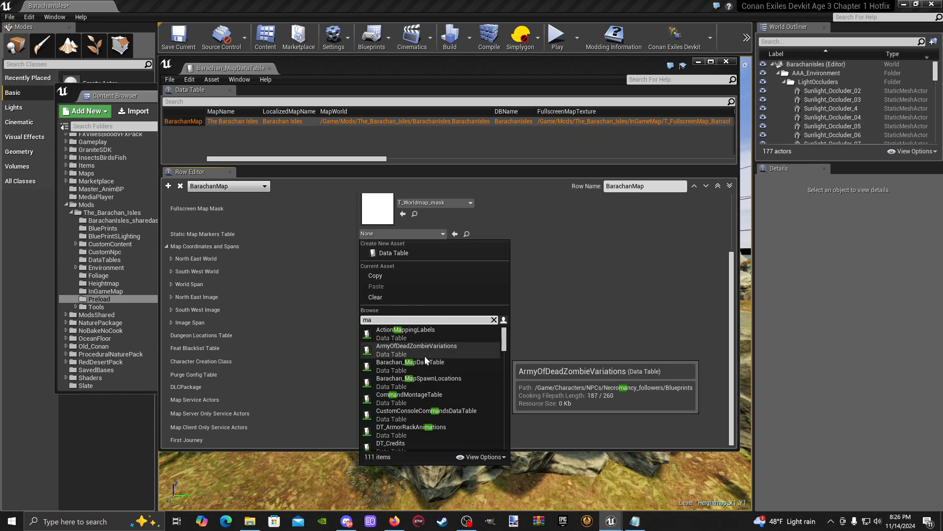
type("rker")
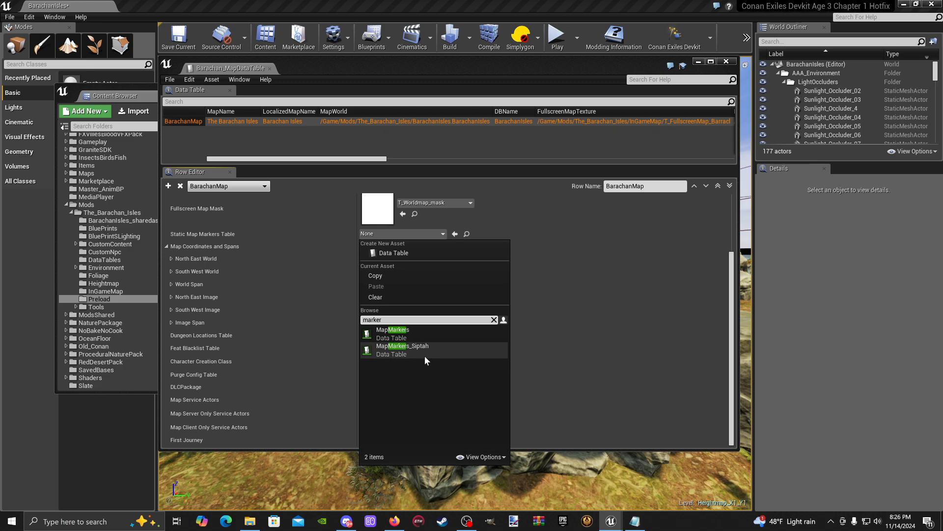
left_click(429, 334)
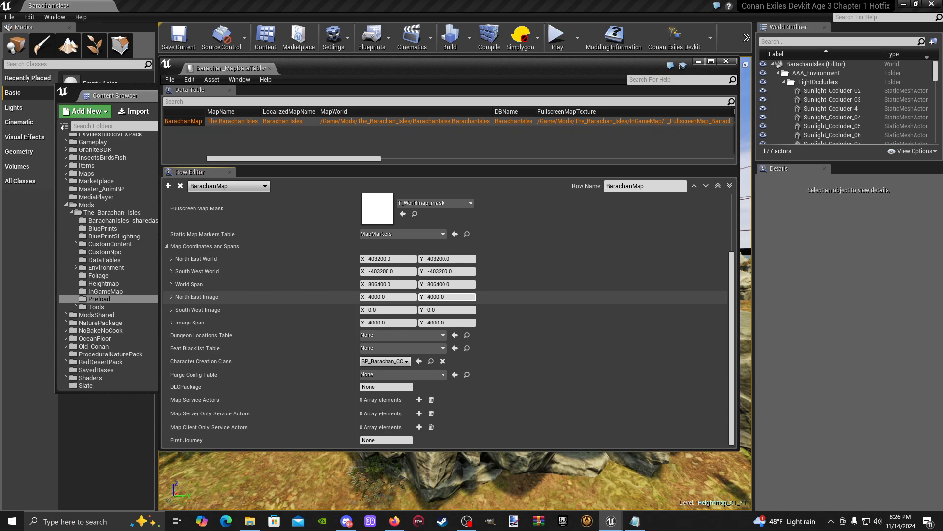
- Locate the assigned MapMarkers table among the assets, open it to examine its marker rows, and close the table editor
left_click(455, 234)
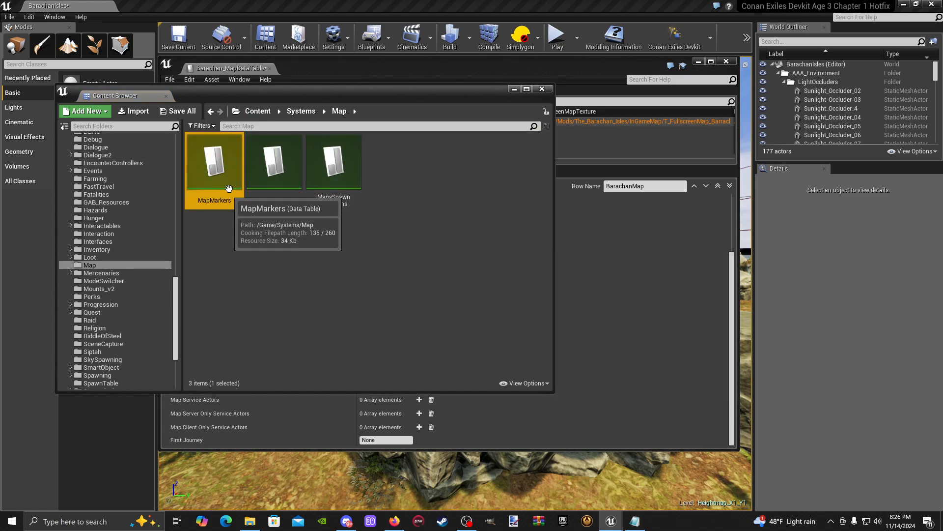
left_click(313, 282)
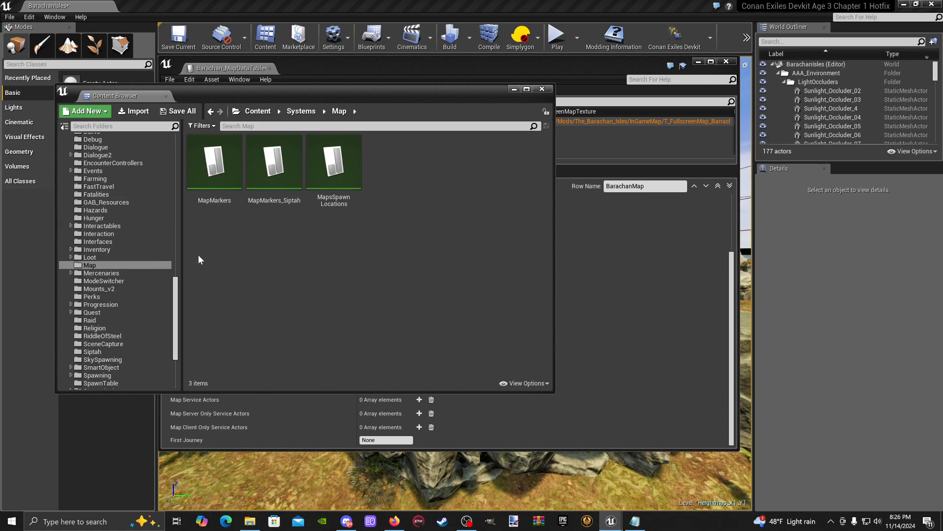
double_click(216, 165)
scroll(315, 210, "down", 20)
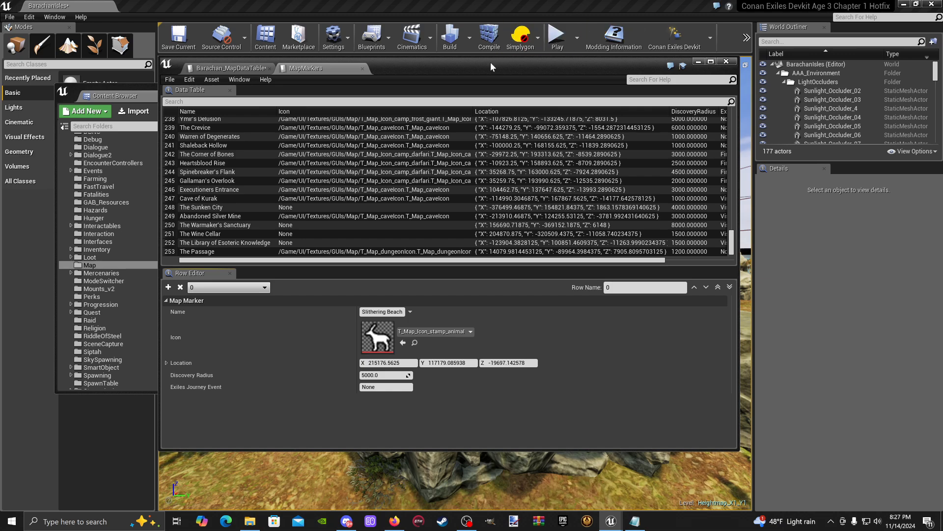
left_click_drag(489, 64, 520, 76)
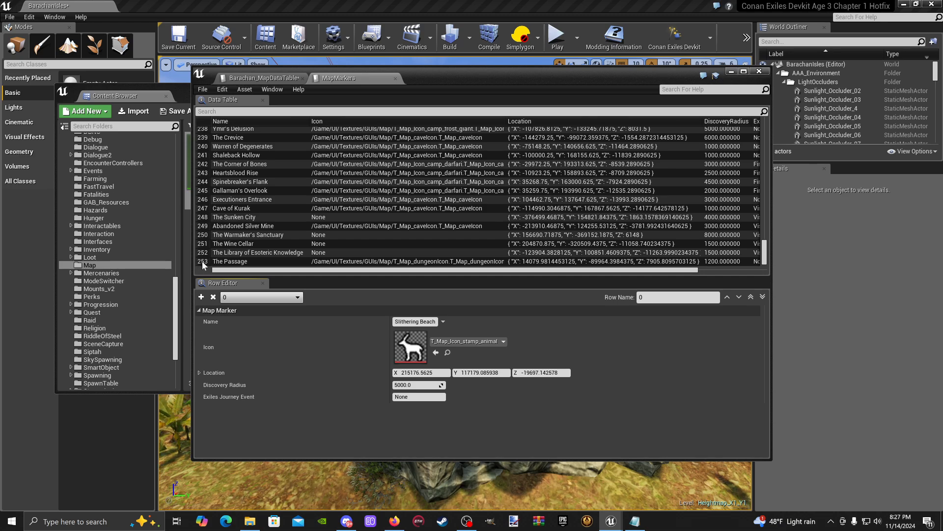
left_click(759, 72)
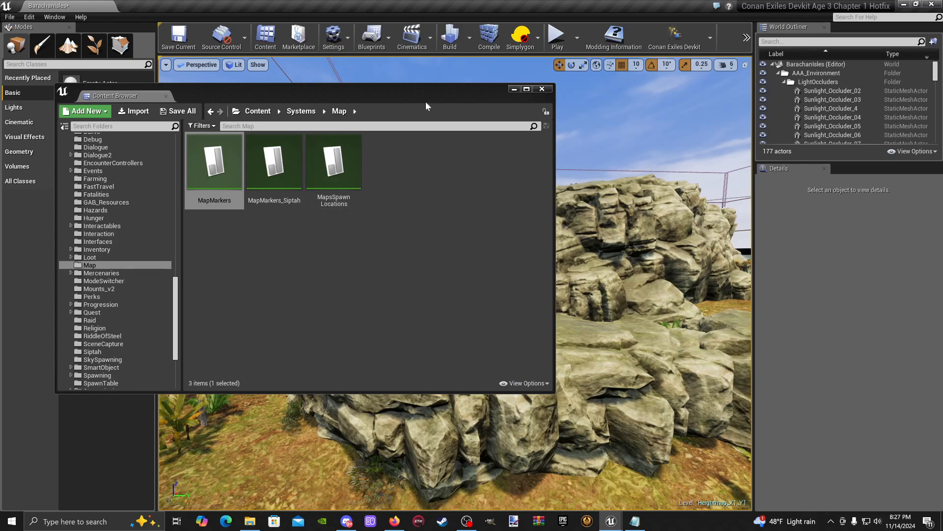
- Go to the DataTables folder of The_Barachan_Isles mod in the Content Browser
left_click_drag(426, 105, 579, 102)
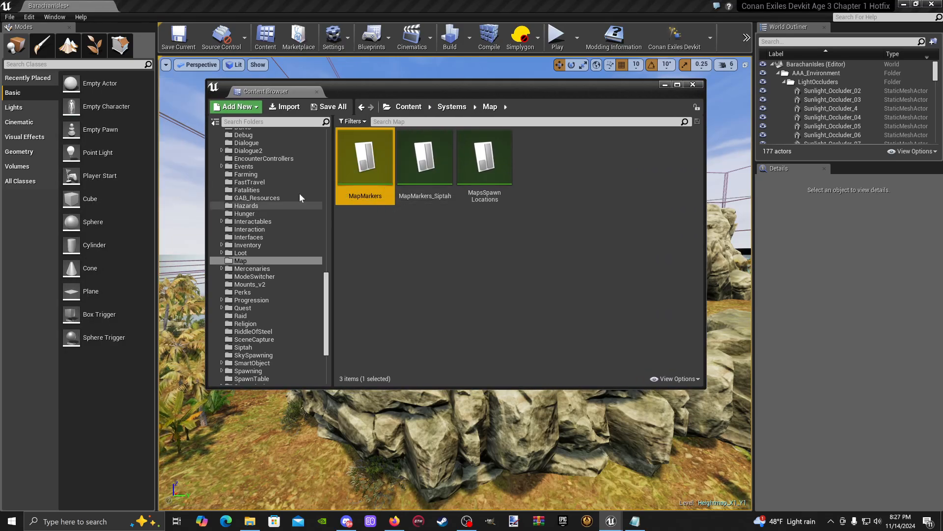
scroll(299, 249, "up", 5)
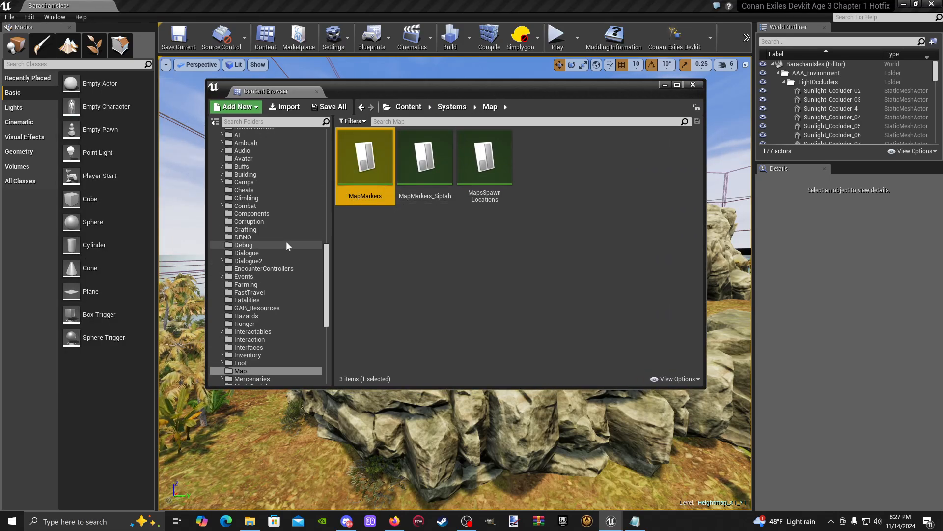
scroll(287, 245, "down", 7)
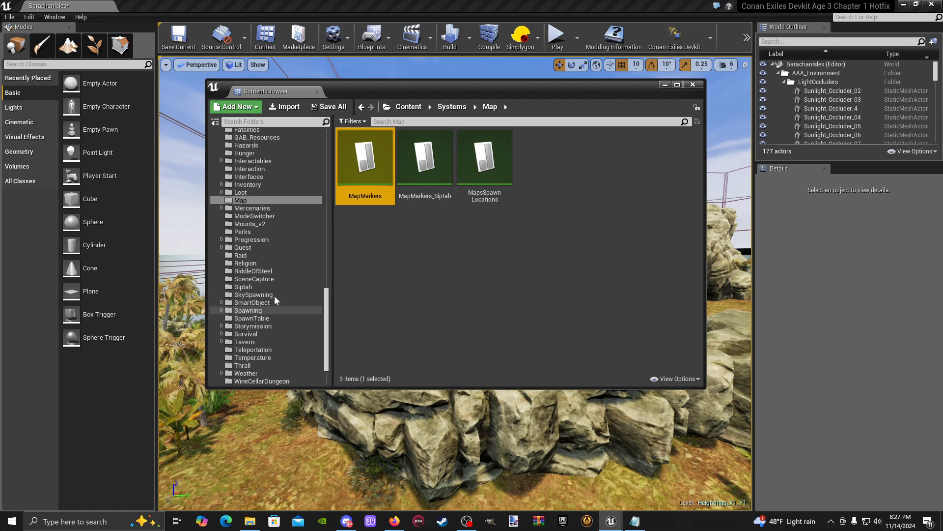
scroll(274, 296, "up", 12)
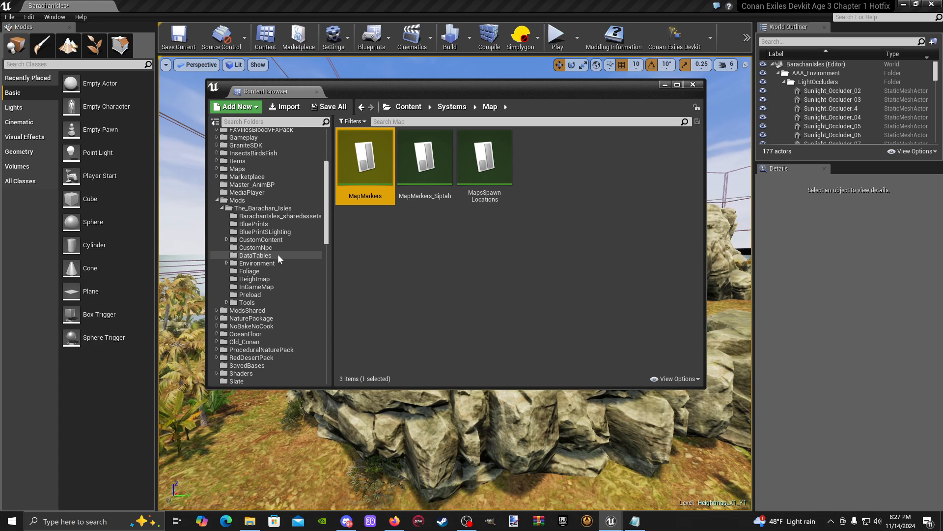
left_click(278, 255)
- Create a new data table in the DataTables folder based on the Map Marker Table Row structure
right_click(497, 222)
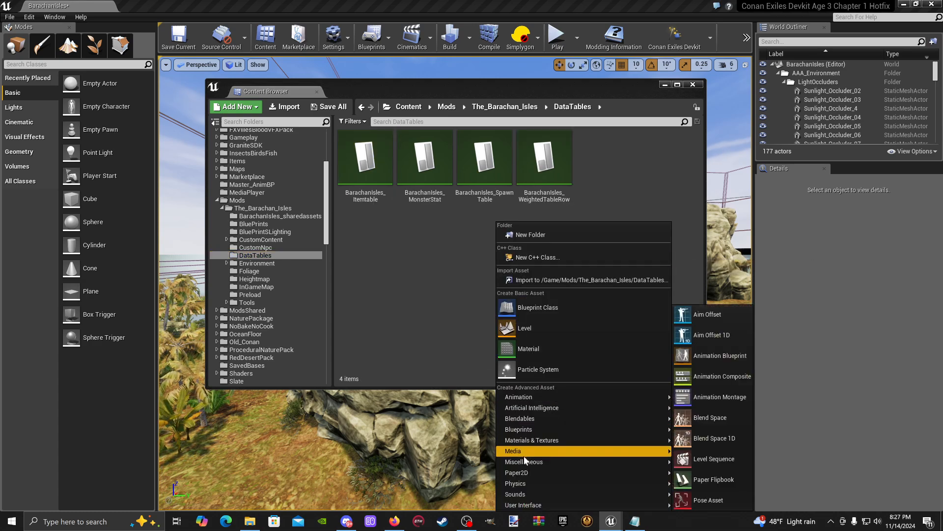
mouse_move(526, 462)
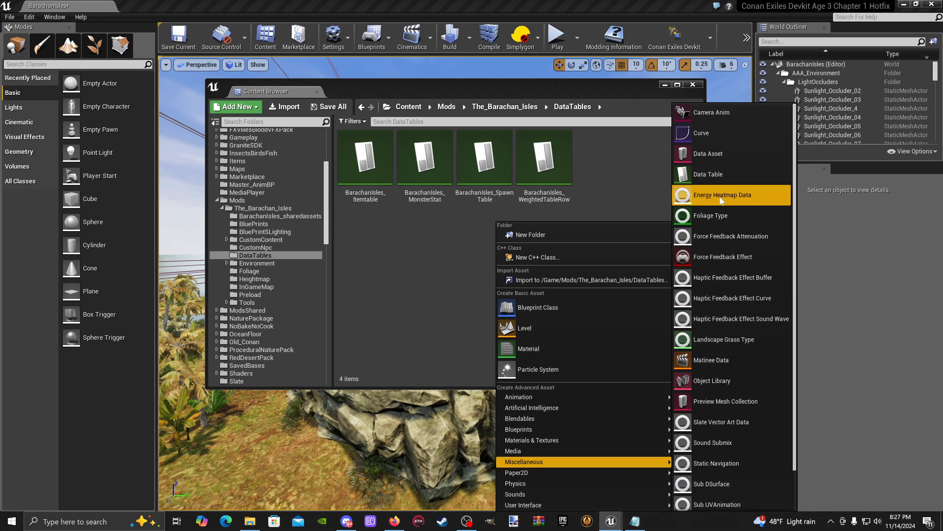
left_click(727, 174)
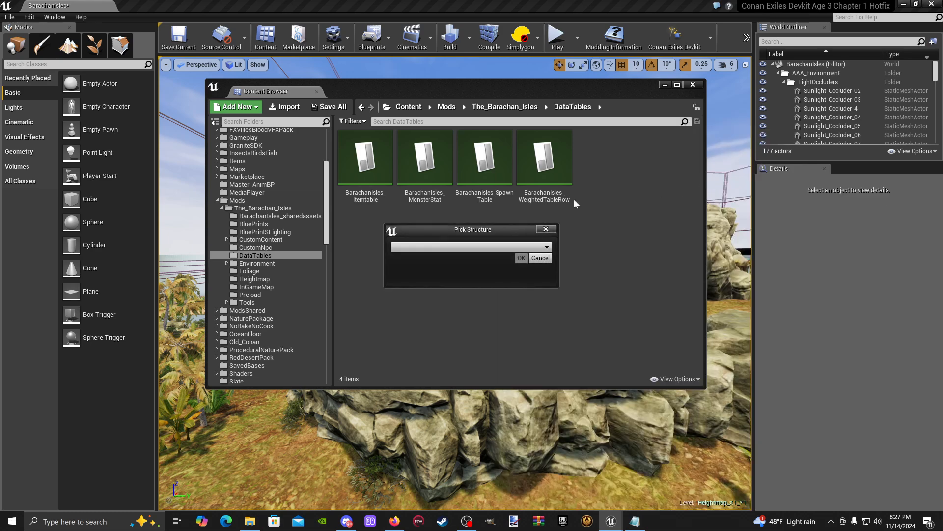
left_click(548, 248)
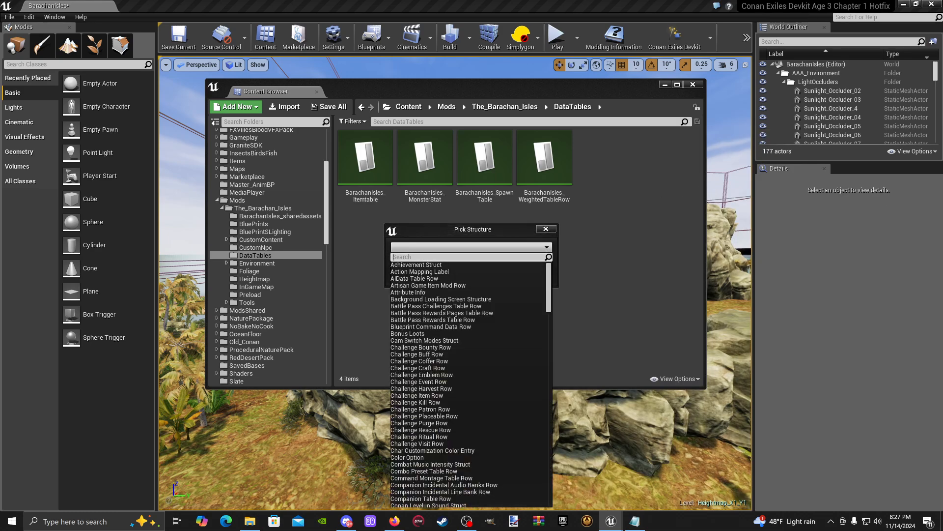
type("map")
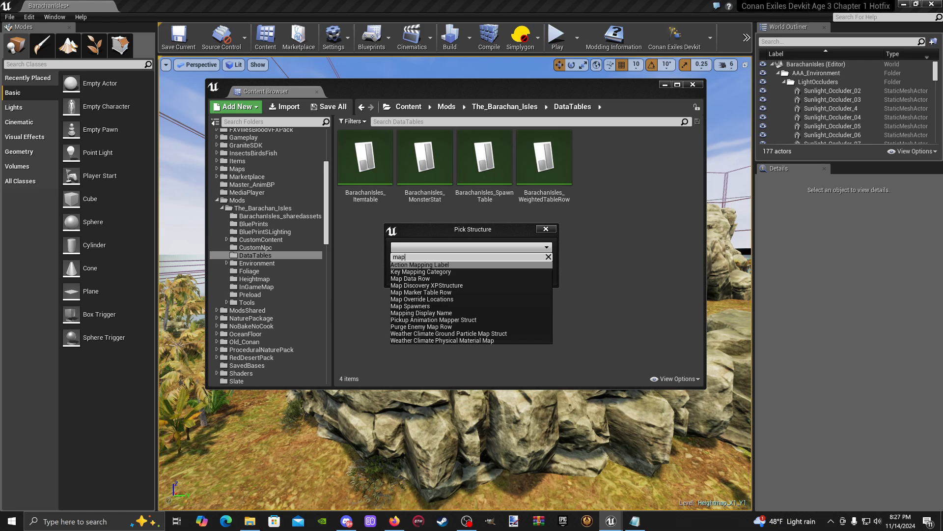
left_click(422, 293)
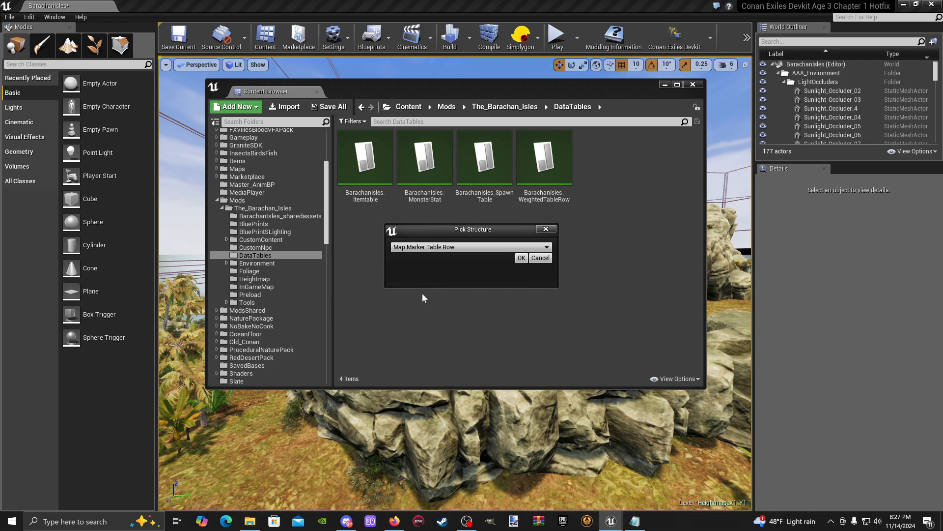
left_click(521, 257)
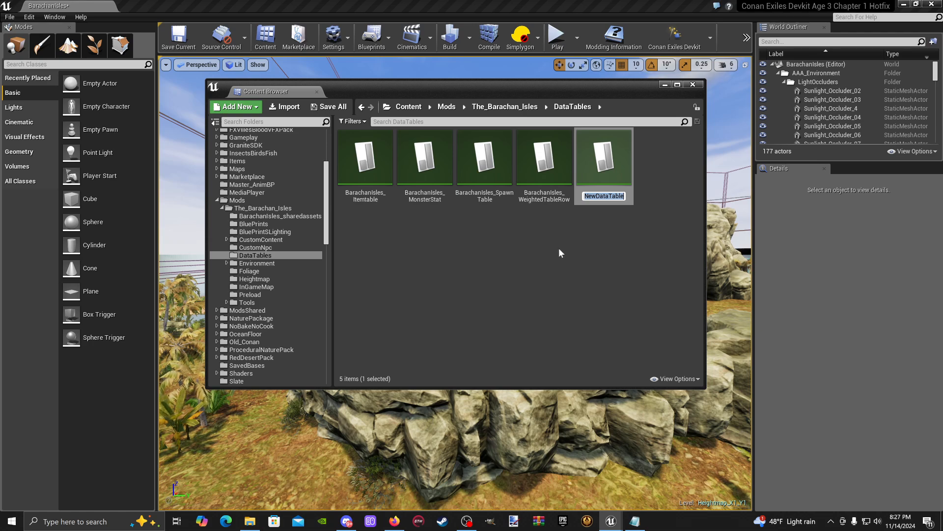
- Name the new data table BarachanIsles_MapMarkers
key("BackSpace")
type("B")
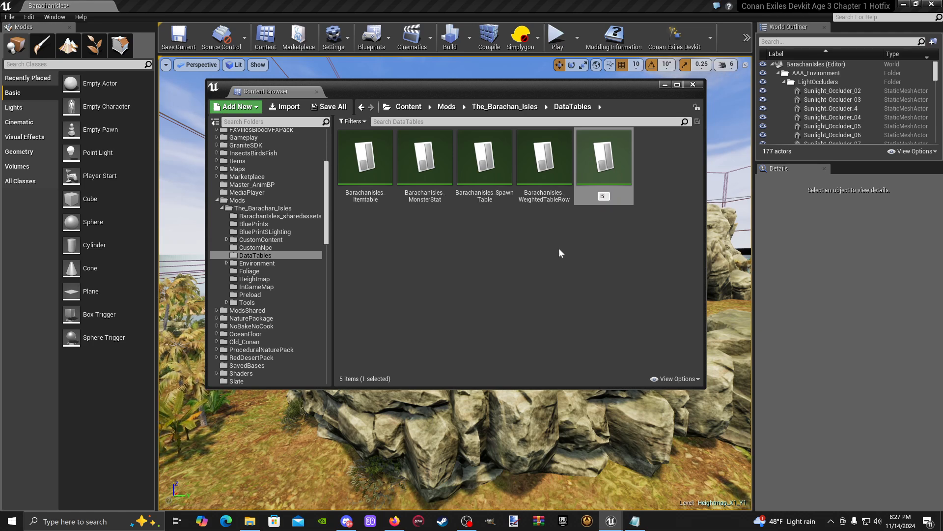
type("arachan")
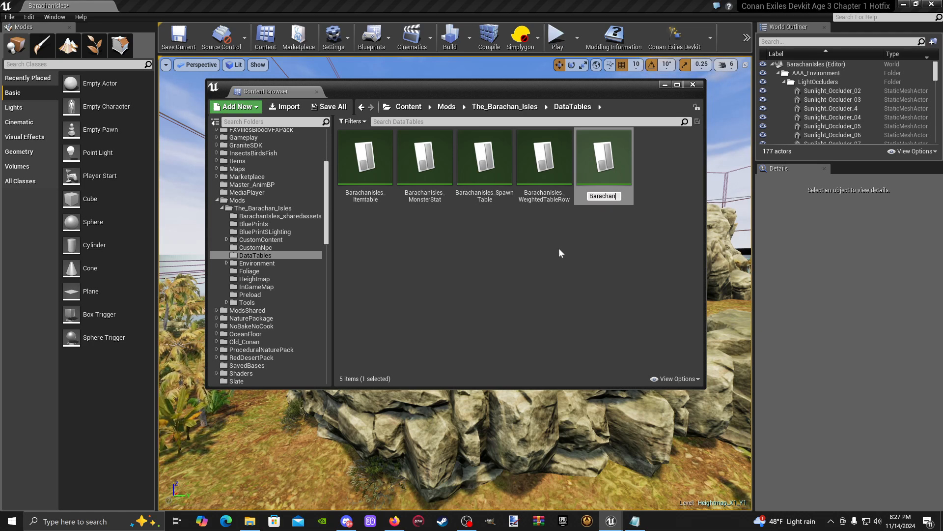
type("_Map")
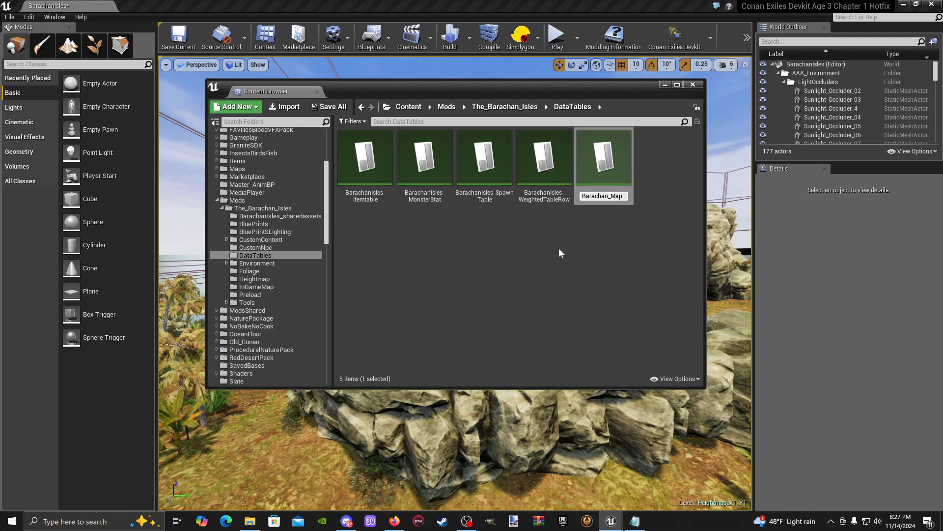
type("Markers")
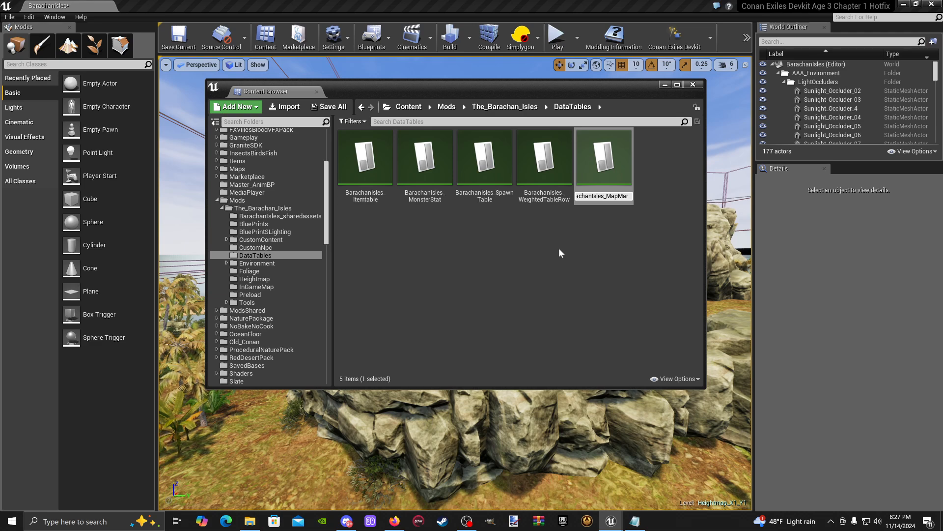
key("Return")
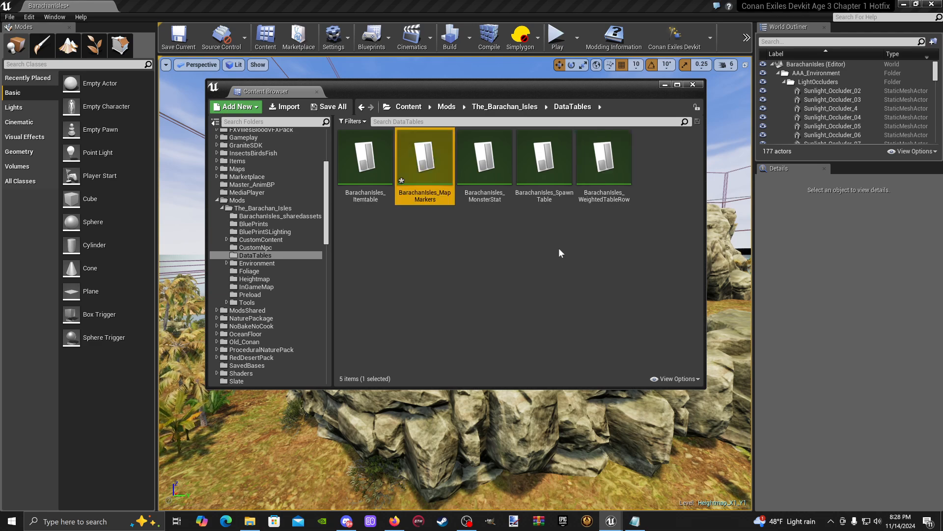
- Open BarachanIsles_MapMarkers, add a row with the row name 1000, and save the table
double_click(421, 160)
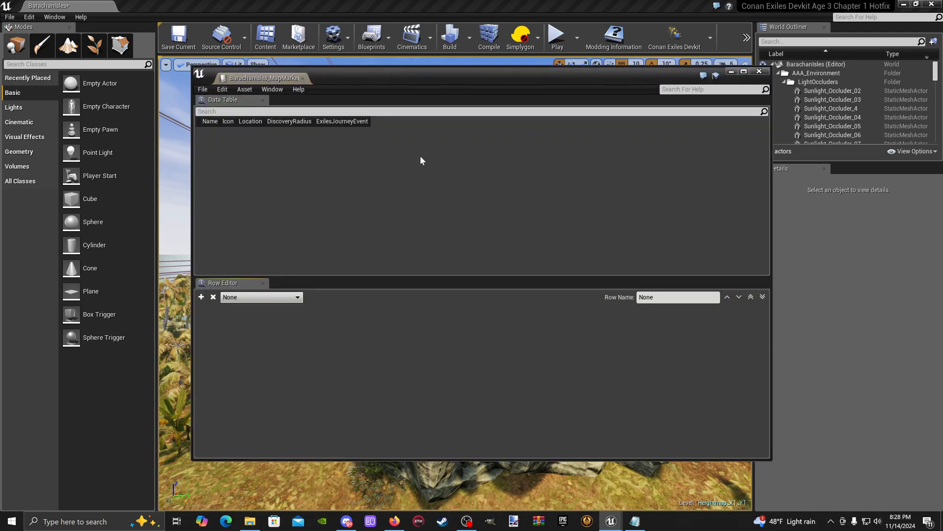
left_click(202, 299)
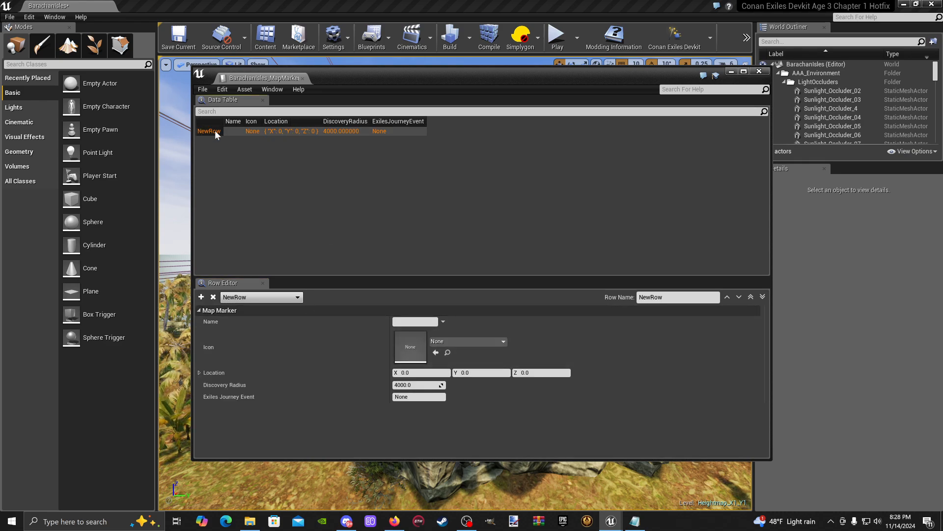
left_click(674, 297)
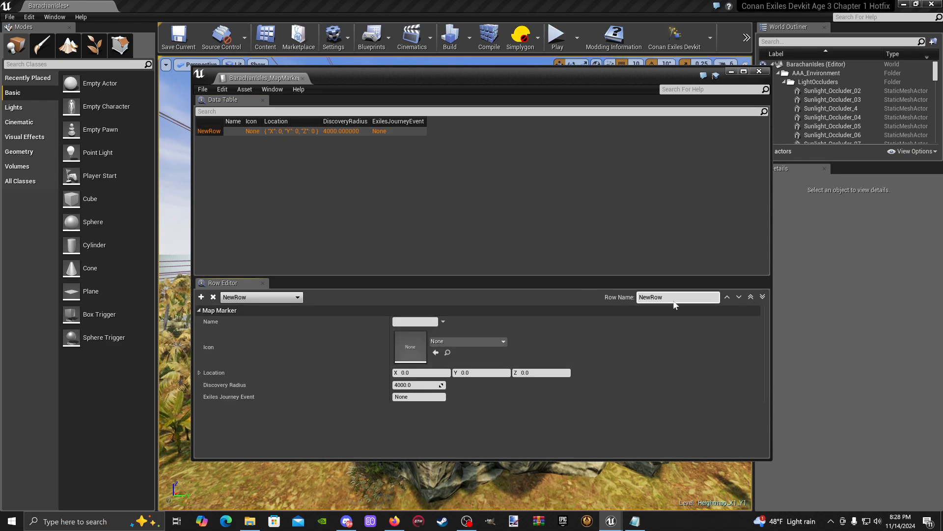
key("BackSpace")
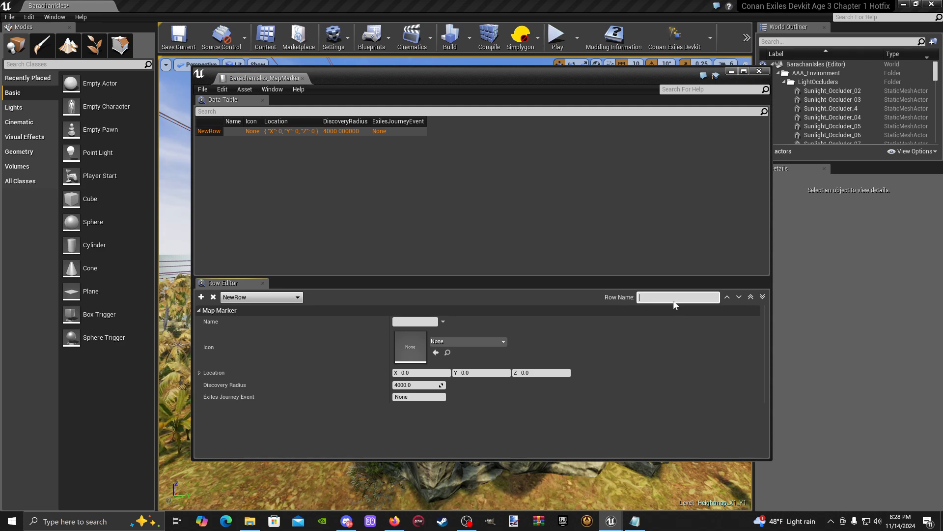
type("100")
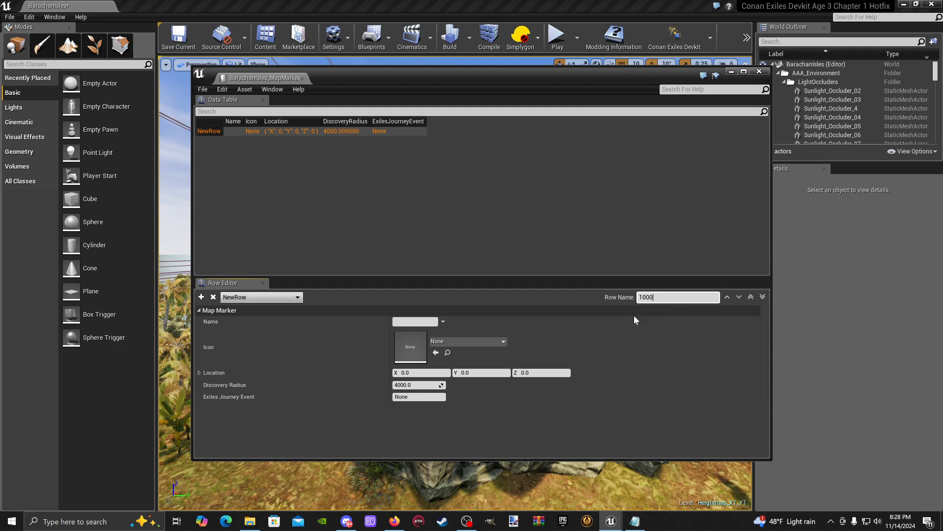
type("0")
key("Return")
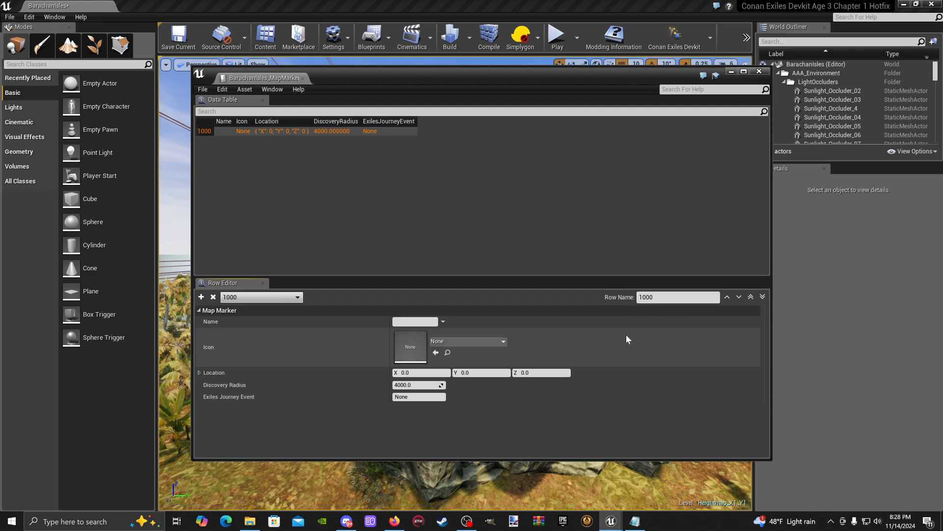
left_click(201, 90)
left_click(217, 109)
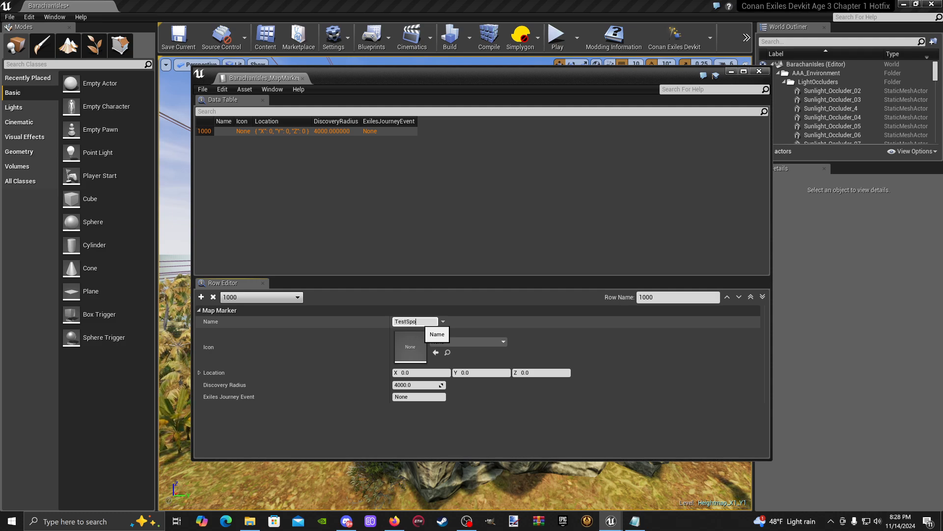
- Name the map marker TestSpot and browse the textures available for its icon
key("Return")
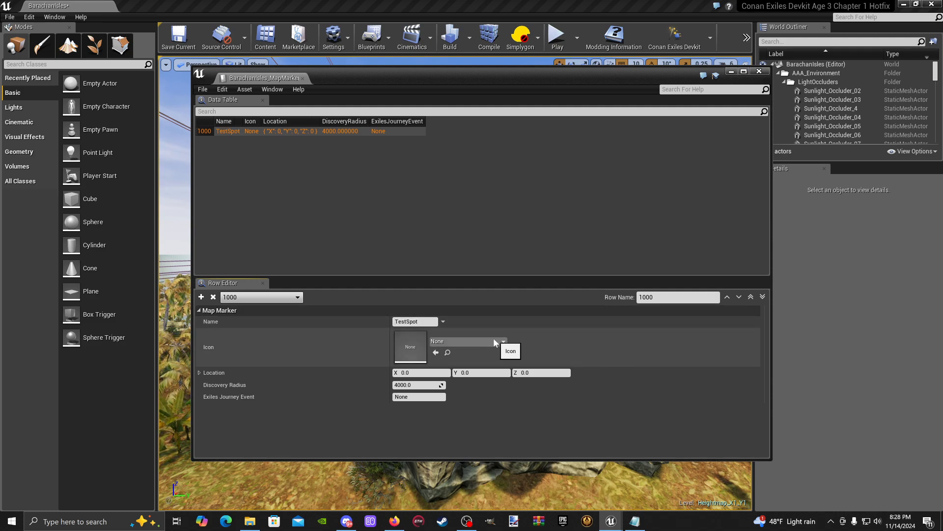
left_click(493, 342)
scroll(497, 272, "down", 10)
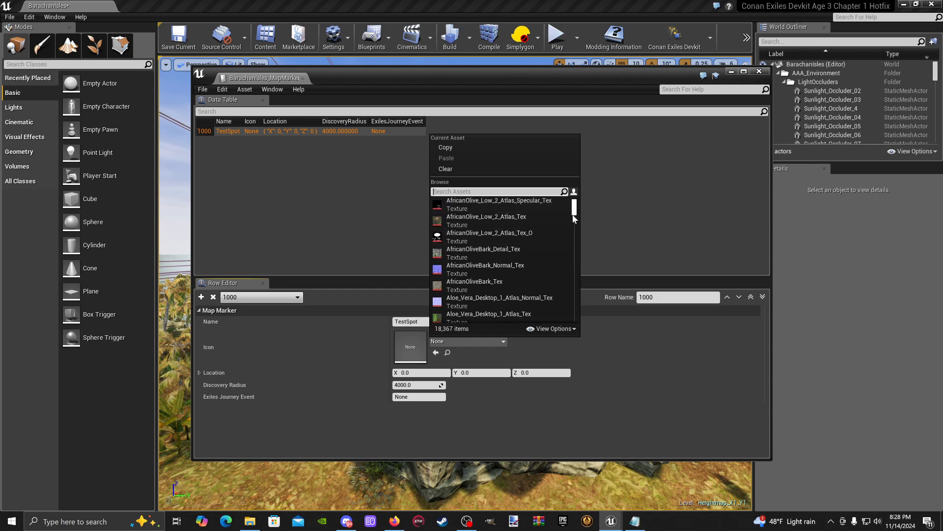
left_click_drag(573, 213, 572, 297)
scroll(497, 282, "down", 5)
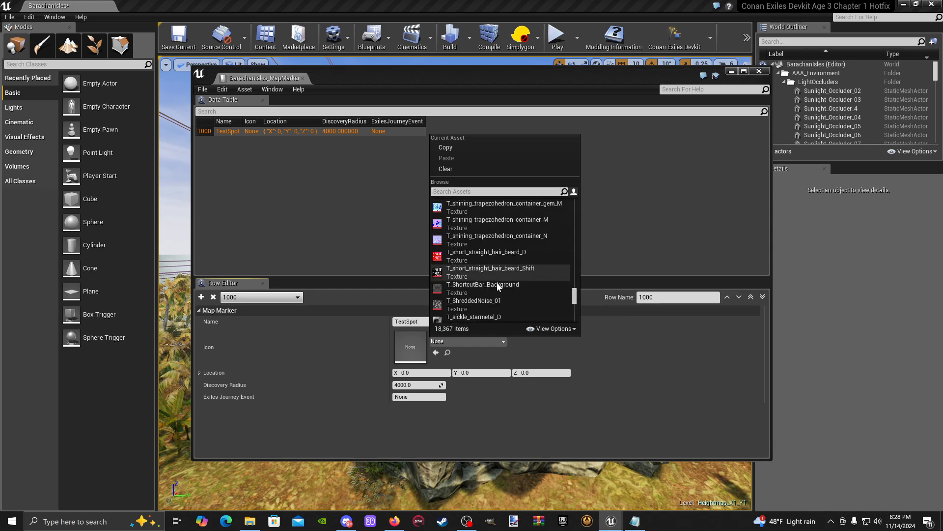
scroll(496, 284, "up", 3)
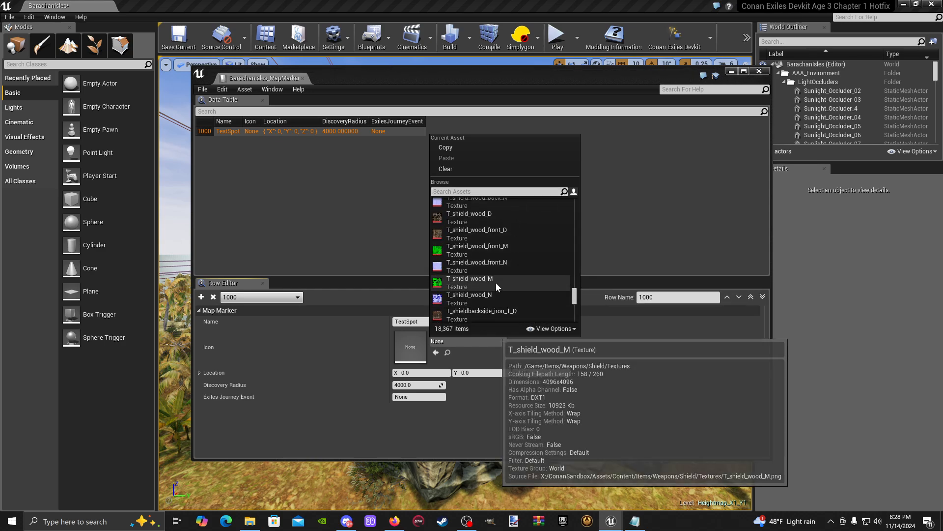
scroll(496, 275, "up", 2)
scroll(497, 266, "up", 3)
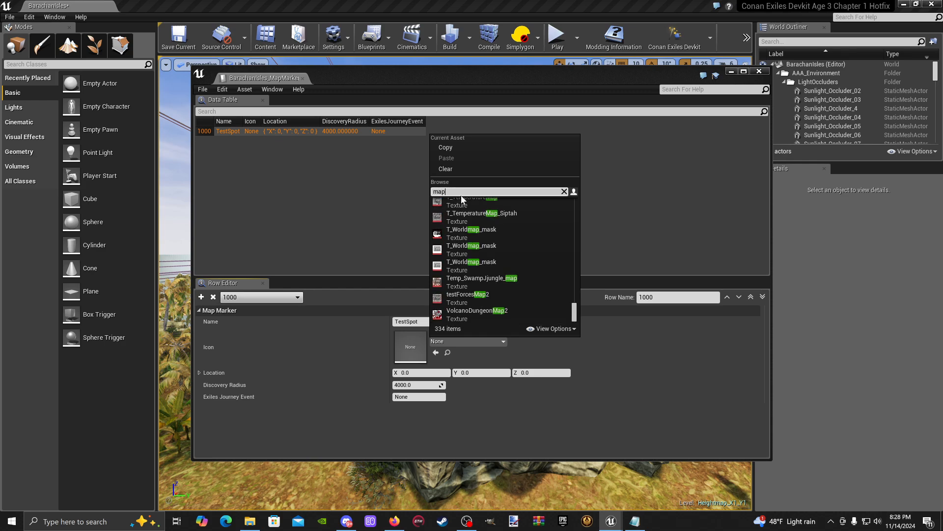
- Filter the icon textures by Icon_ and enlarge their thumbnails
key("BackSpace")
key("BackSpace")
key("BackSpace")
type("I")
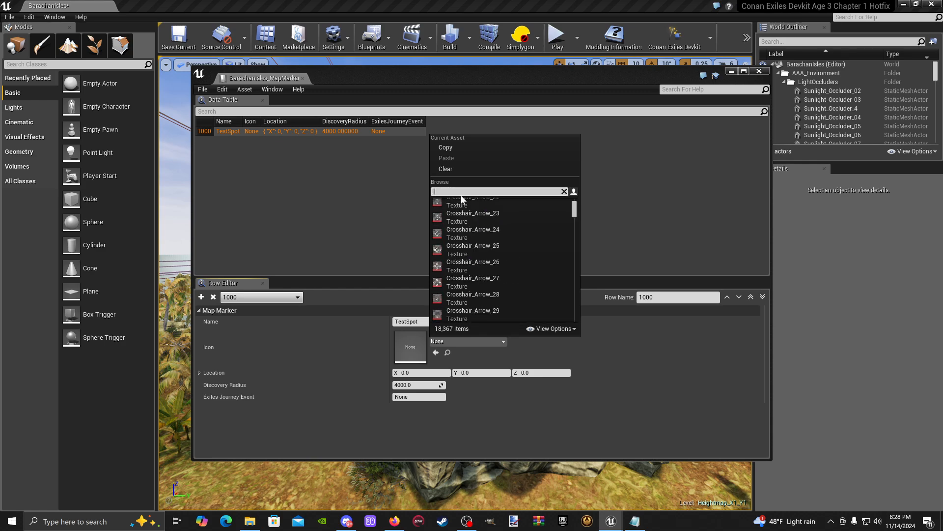
type("con_map")
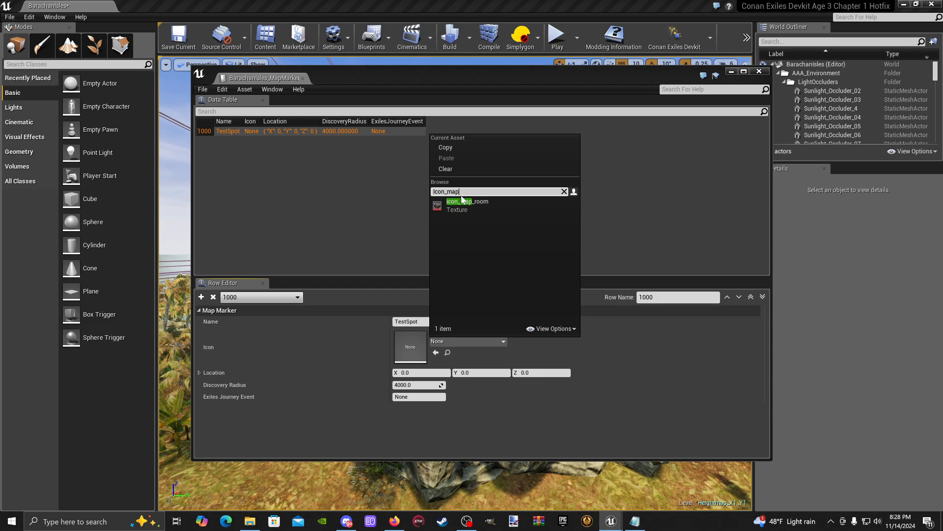
key("BackSpace")
key("BackSpace")
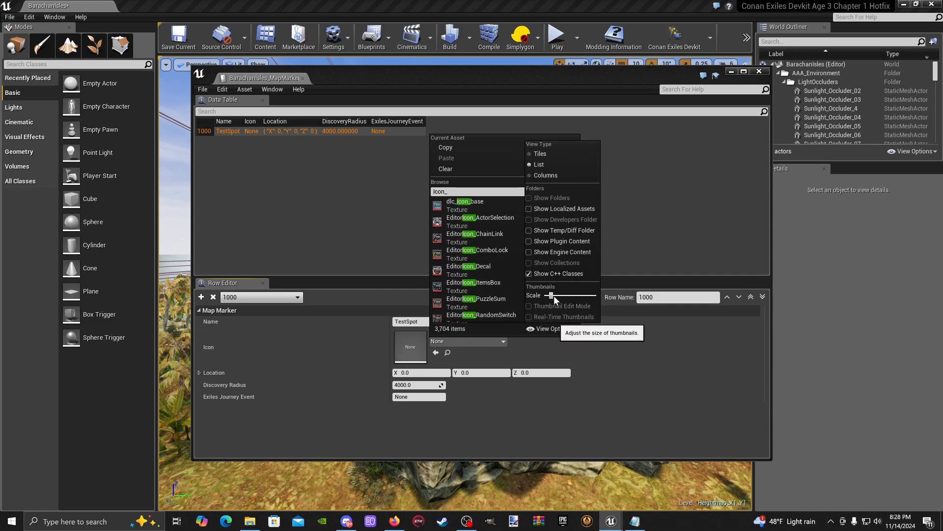
left_click_drag(551, 295, 570, 295)
- Look through the icon textures and assign icon_emote_Shrug as the TestSpot marker's icon
scroll(494, 231, "down", 2)
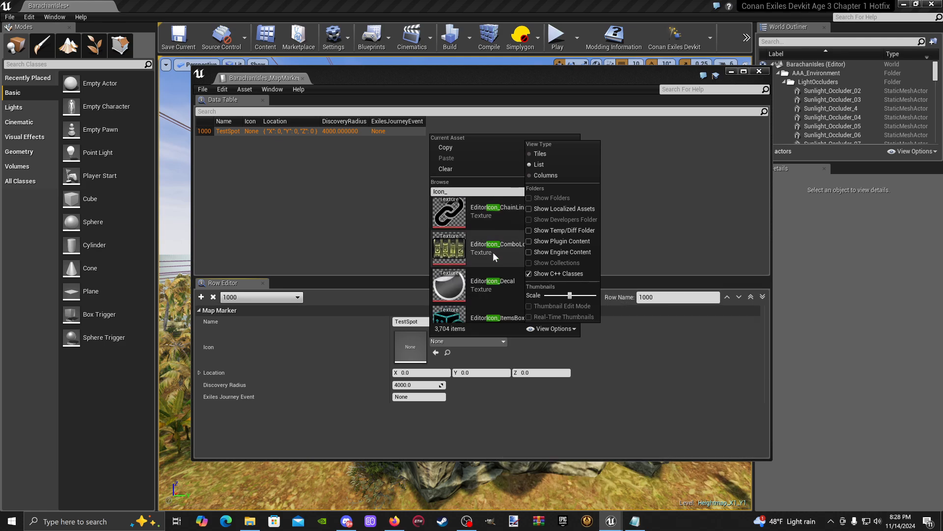
scroll(493, 253, "down", 10)
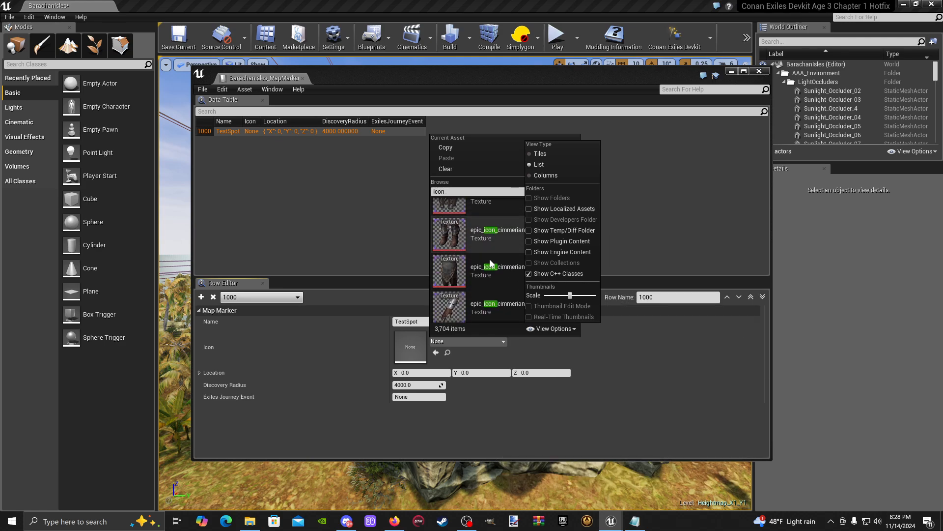
scroll(494, 261, "down", 10)
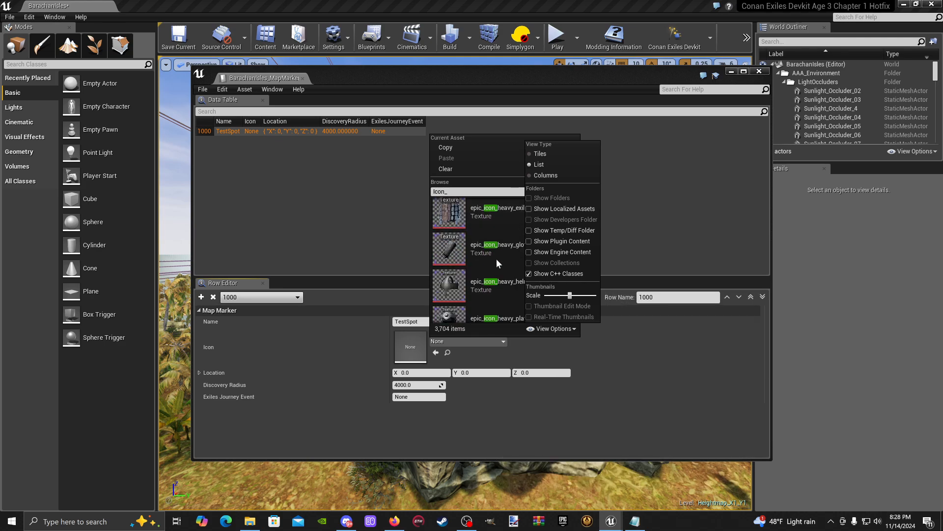
scroll(496, 259, "down", 10)
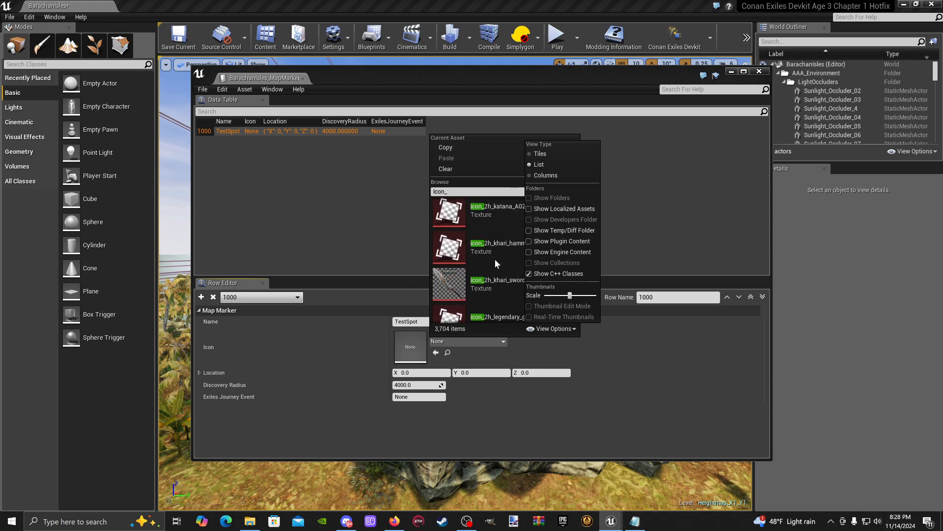
scroll(496, 264, "down", 10)
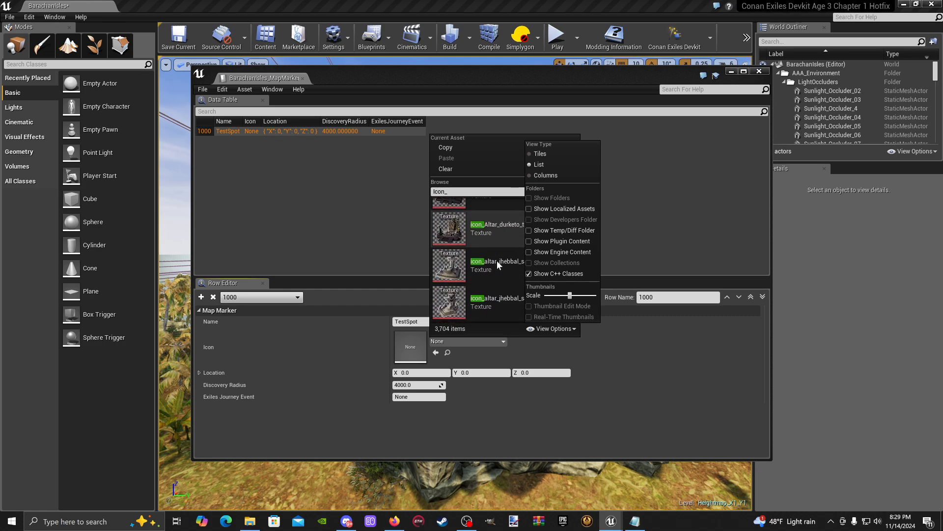
scroll(496, 261, "down", 10)
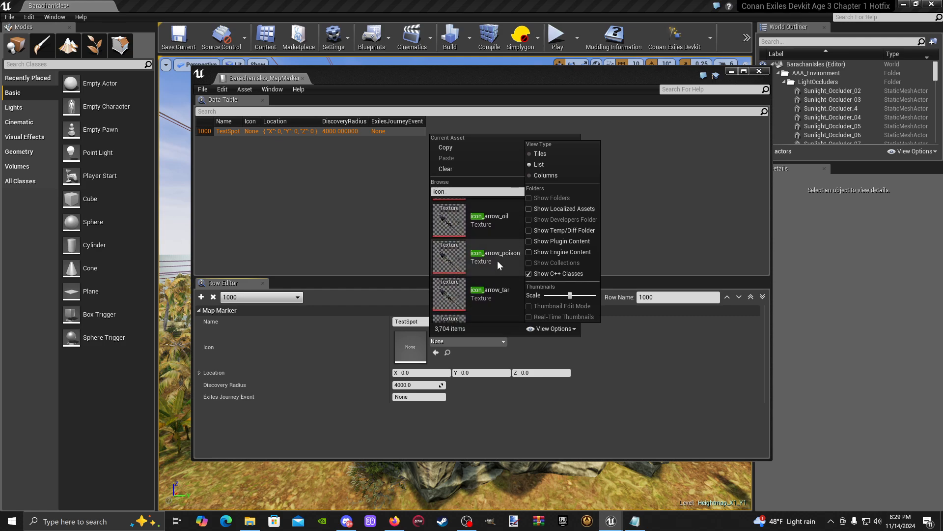
scroll(497, 260, "down", 10)
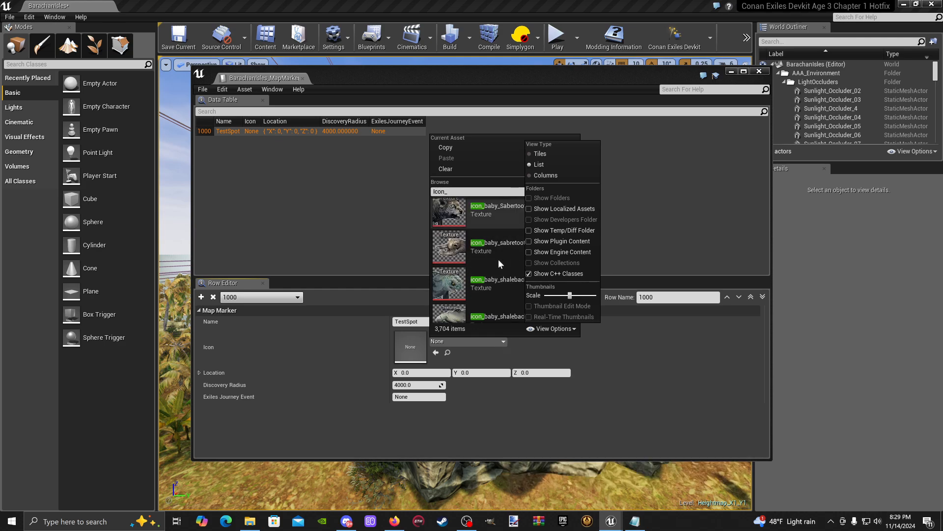
scroll(498, 259, "down", 10)
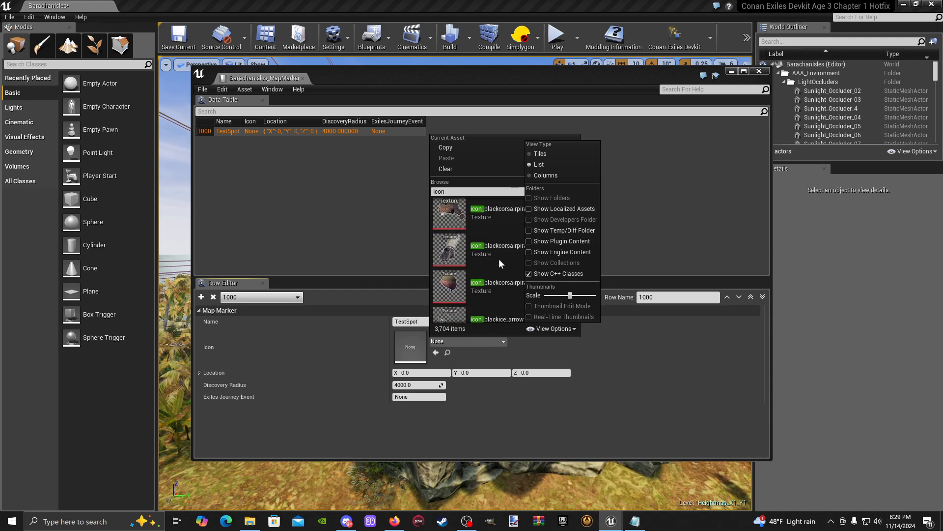
scroll(499, 264, "down", 10)
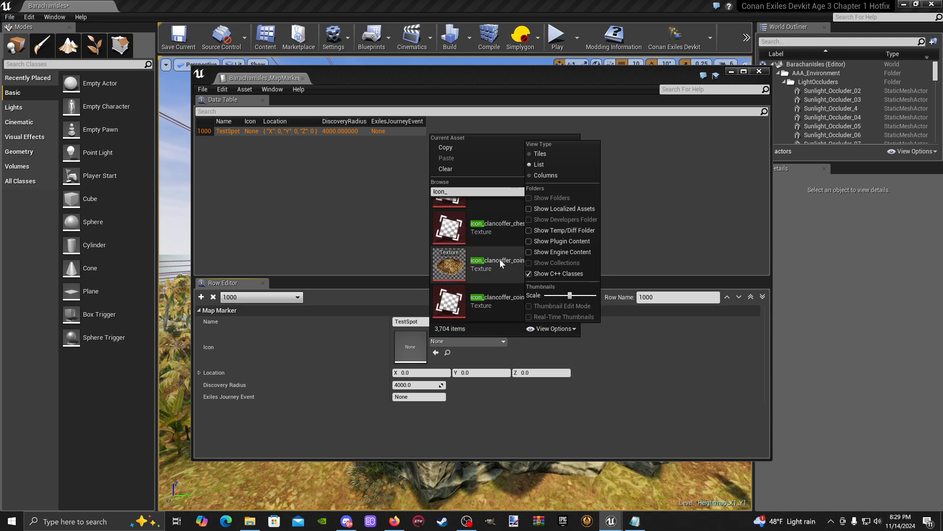
scroll(499, 258, "down", 10)
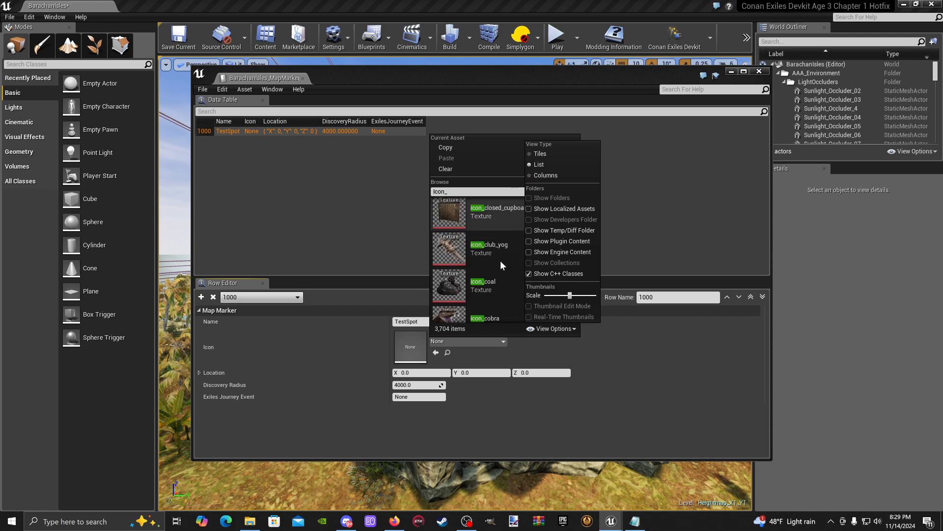
scroll(500, 260, "down", 10)
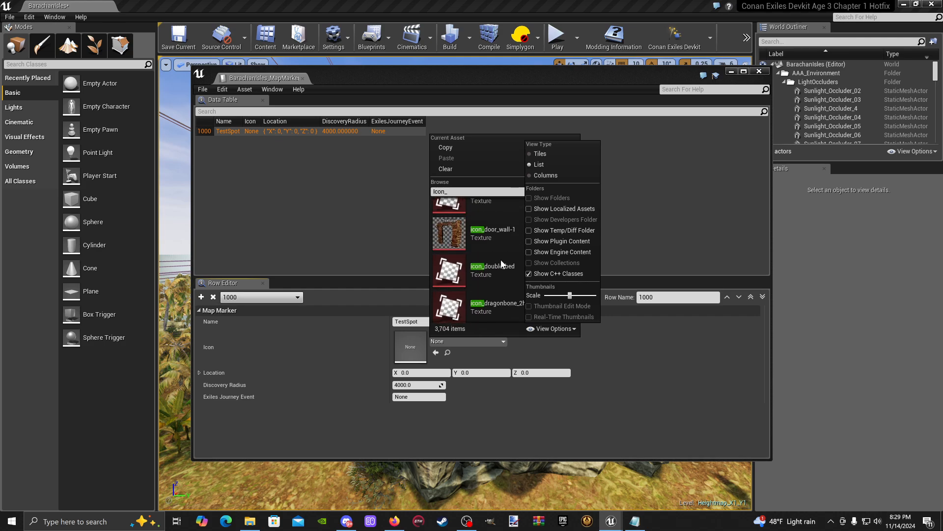
scroll(501, 260, "down", 10)
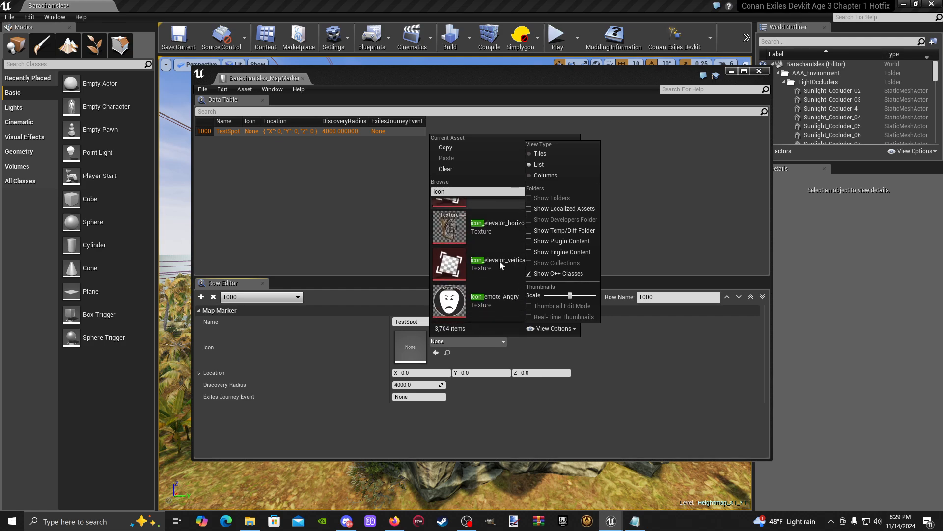
scroll(500, 259, "down", 6)
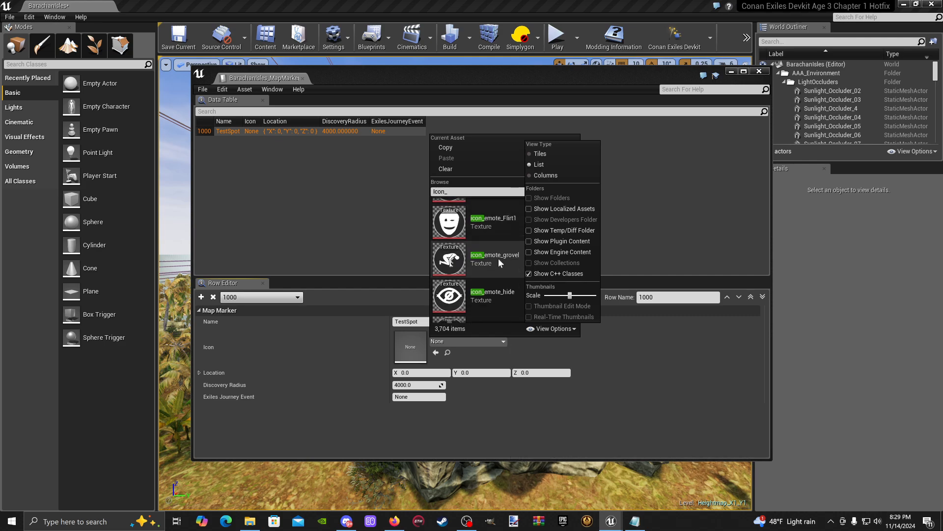
scroll(498, 258, "down", 8)
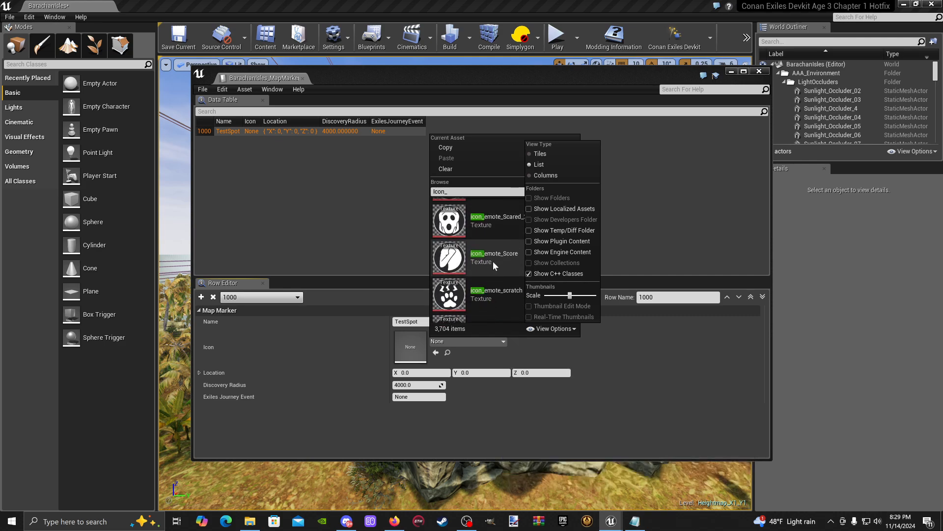
scroll(492, 262, "down", 6)
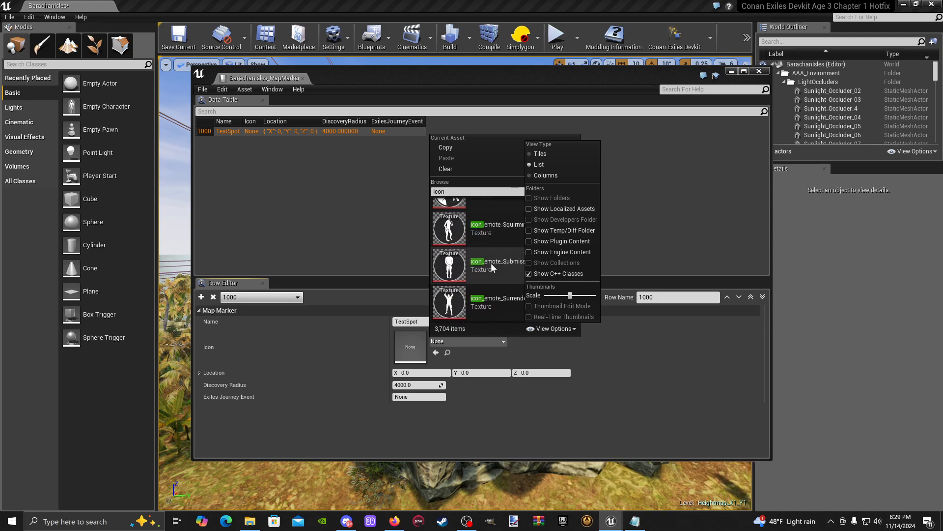
scroll(491, 264, "down", 8)
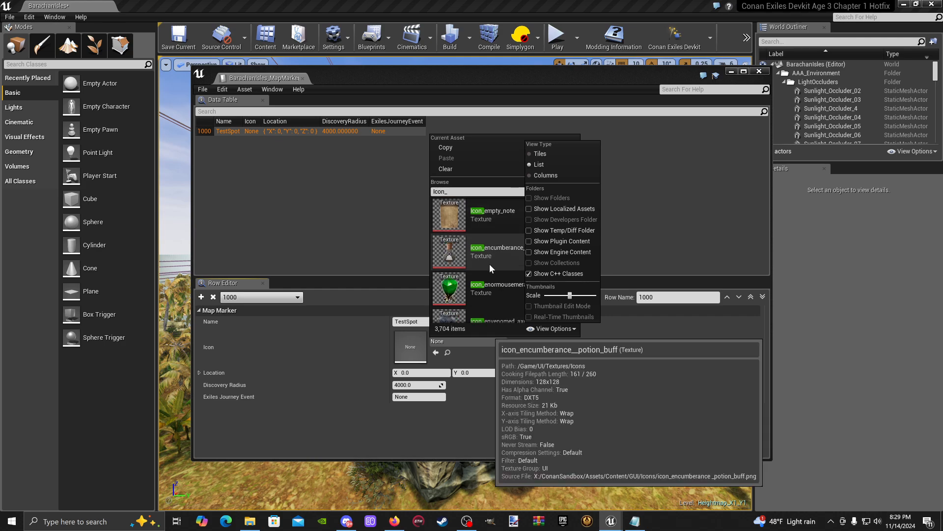
scroll(490, 264, "up", 8)
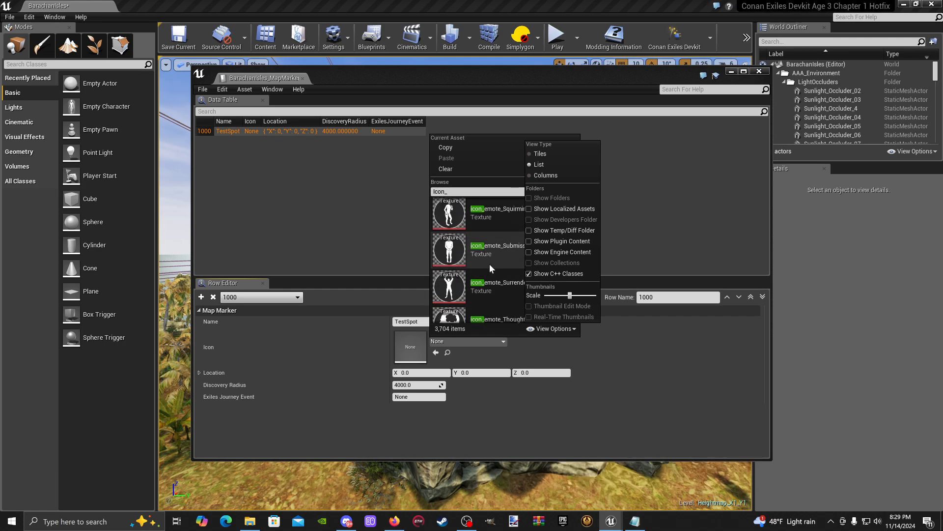
scroll(490, 264, "up", 4)
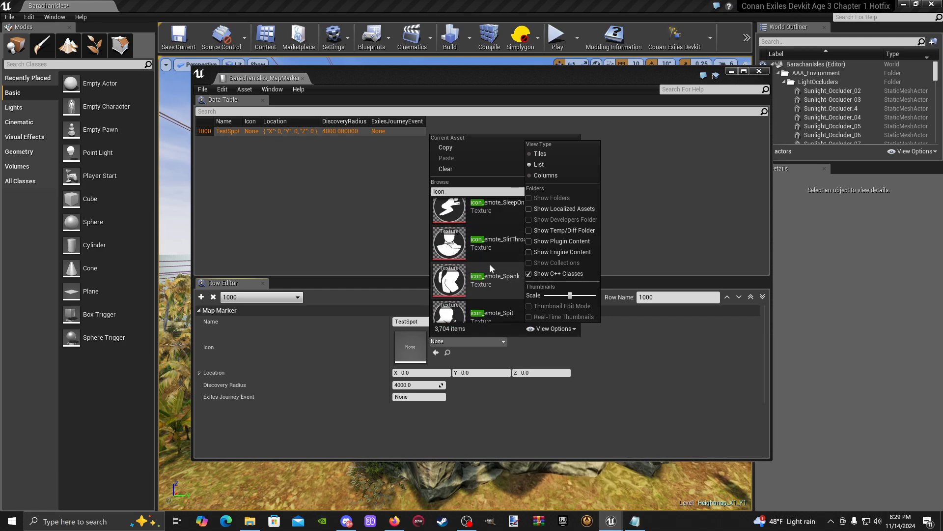
scroll(490, 264, "up", 4)
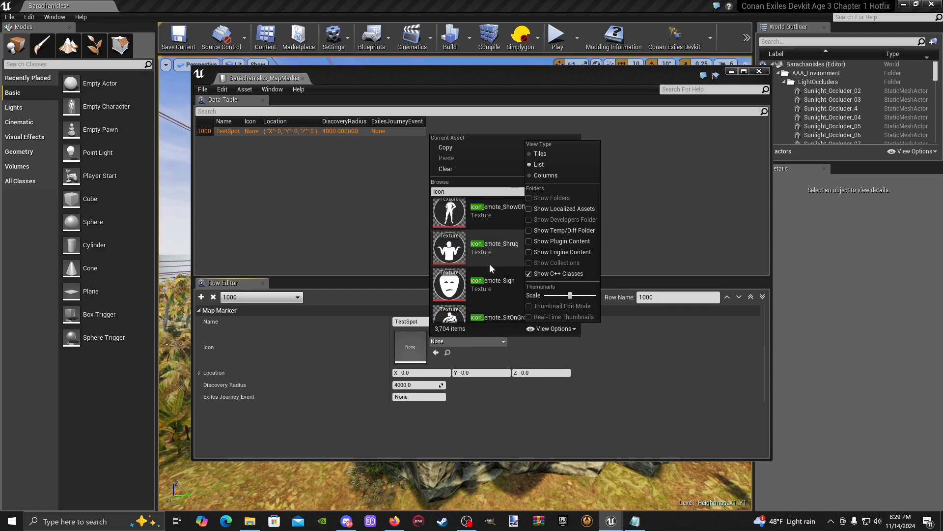
left_click(490, 264)
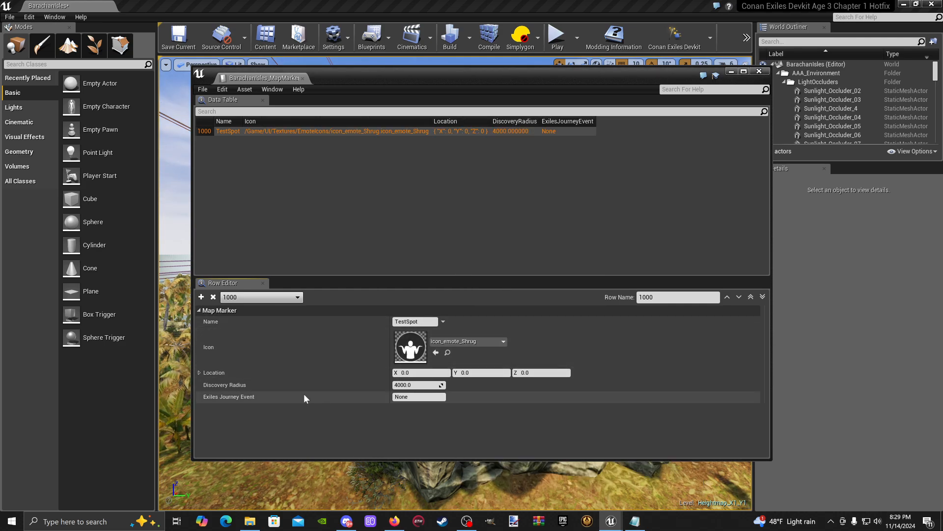
- Expand the marker's Location into its X, Y and Z values and save the data table
left_click(199, 373)
left_click_drag(223, 93, 204, 70)
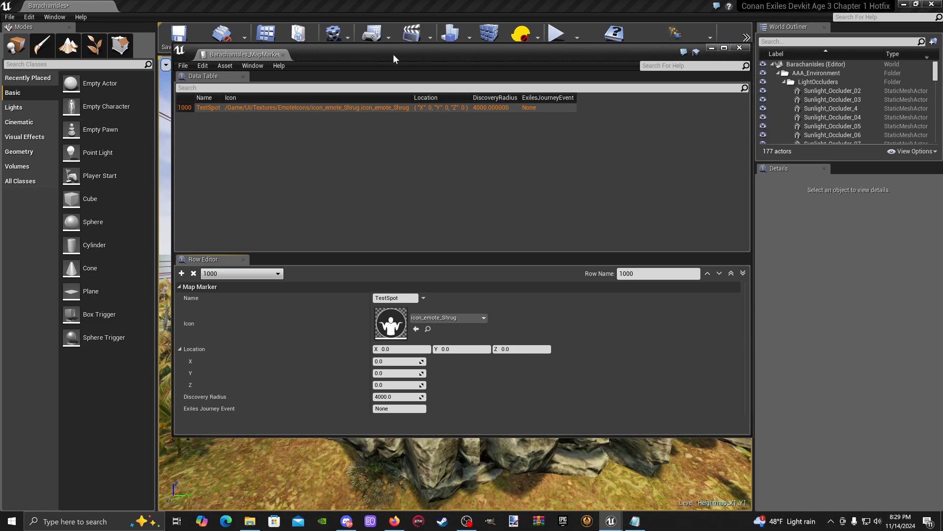
left_click(184, 66)
left_click(208, 88)
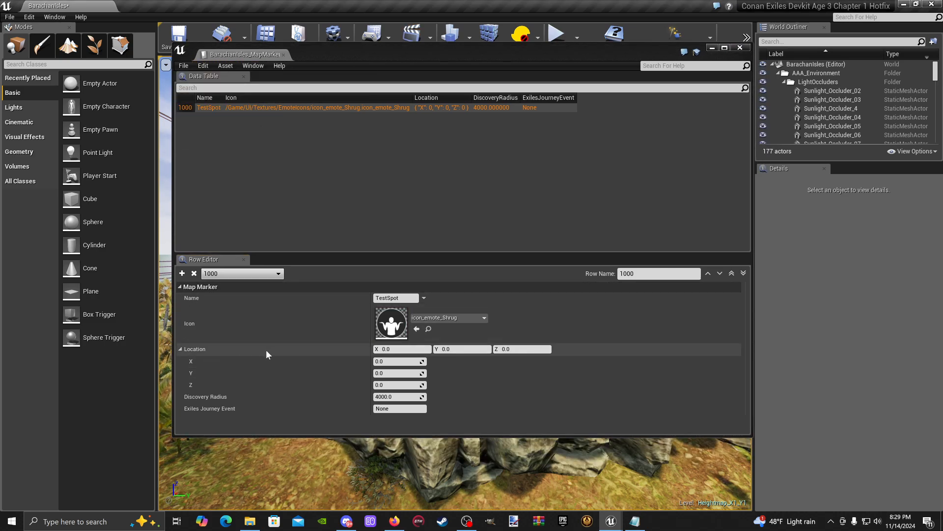
- Minimize the data table and Content Browser windows and go to the sandy beach beside the water in the level
left_click_drag(581, 55, 572, 116)
left_click(708, 109)
left_click(664, 85)
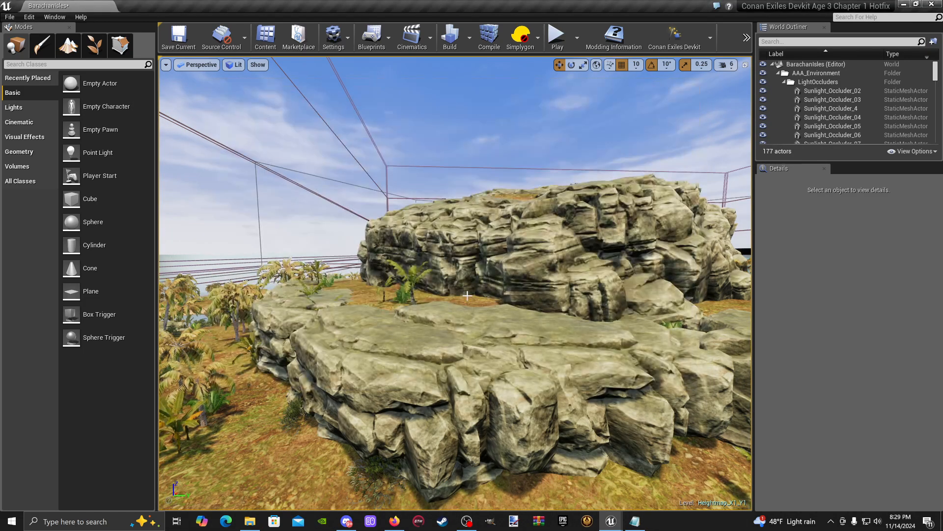
right_click_drag(467, 295, 376, 236)
key("w")
- Go to the Meshes folder under Environment/Buildings in the Content Browser
left_click(265, 36)
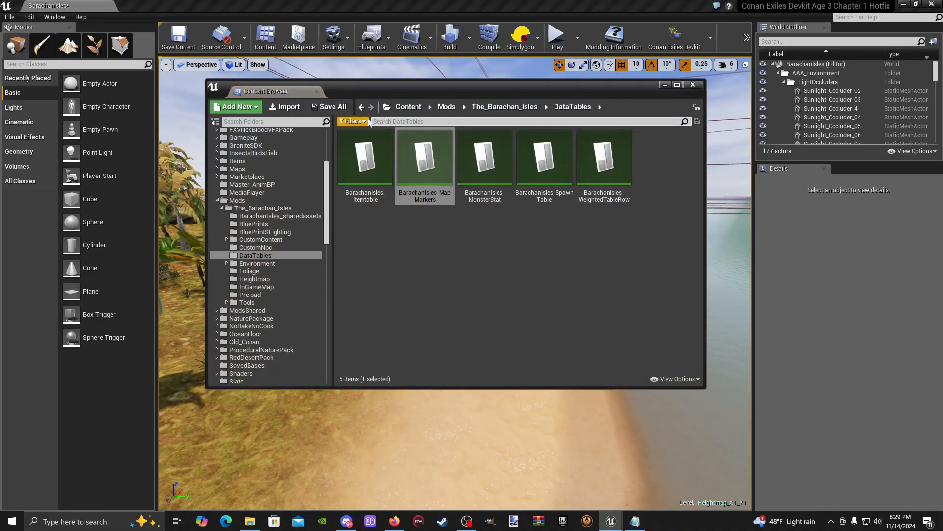
scroll(236, 180, "up", 3)
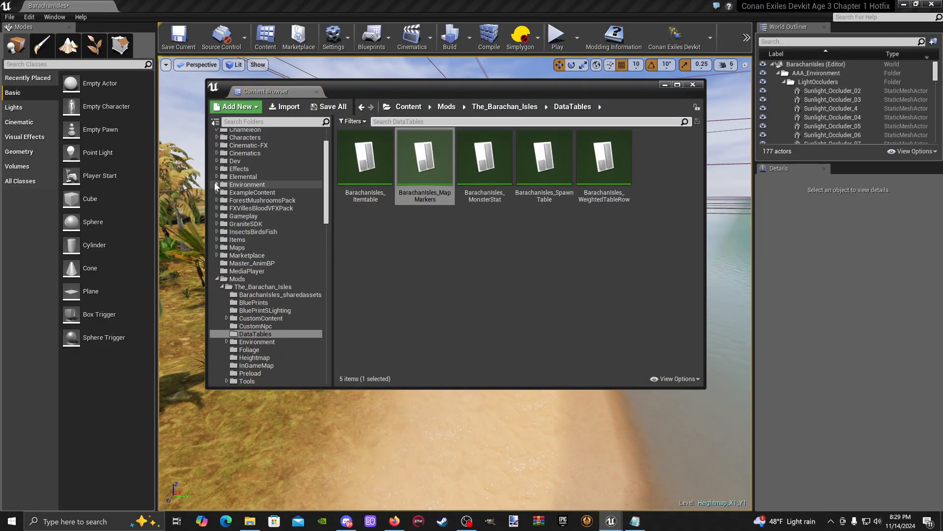
left_click(217, 184)
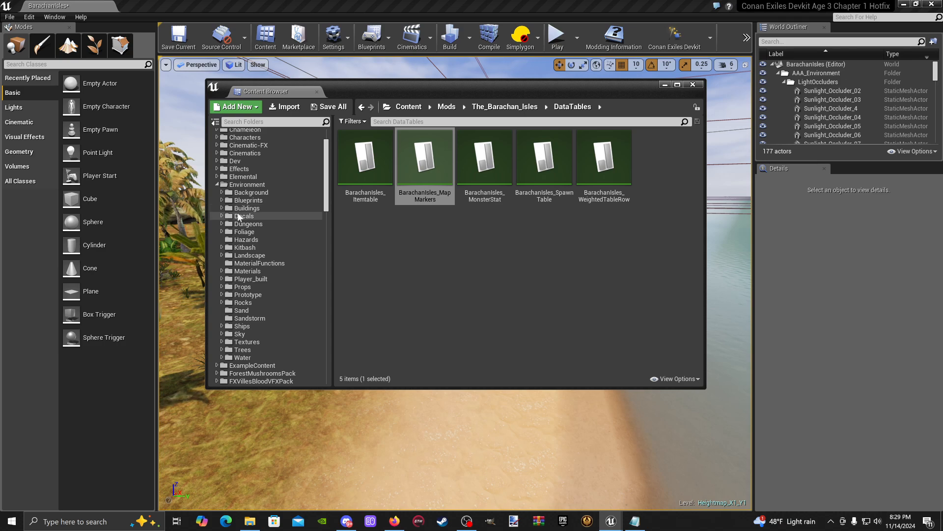
double_click(433, 169)
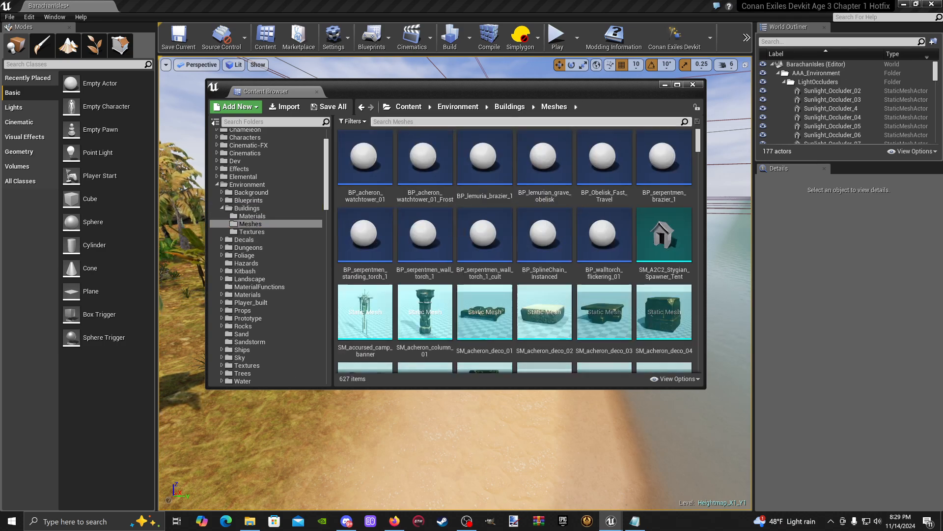
- Find the SM_anchor_001 mesh by searching for "anch" and place it on the grass beside the beach path
type("anch")
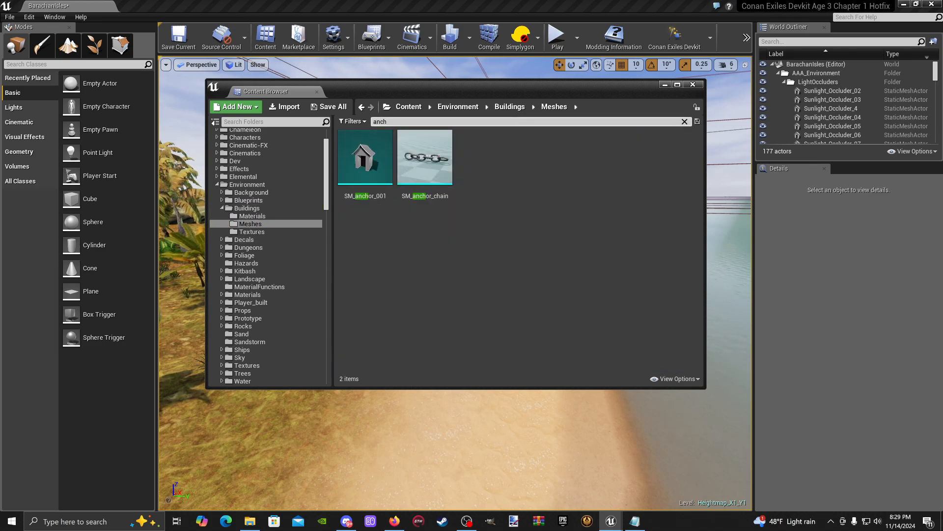
left_click_drag(367, 152, 292, 406)
left_click(663, 85)
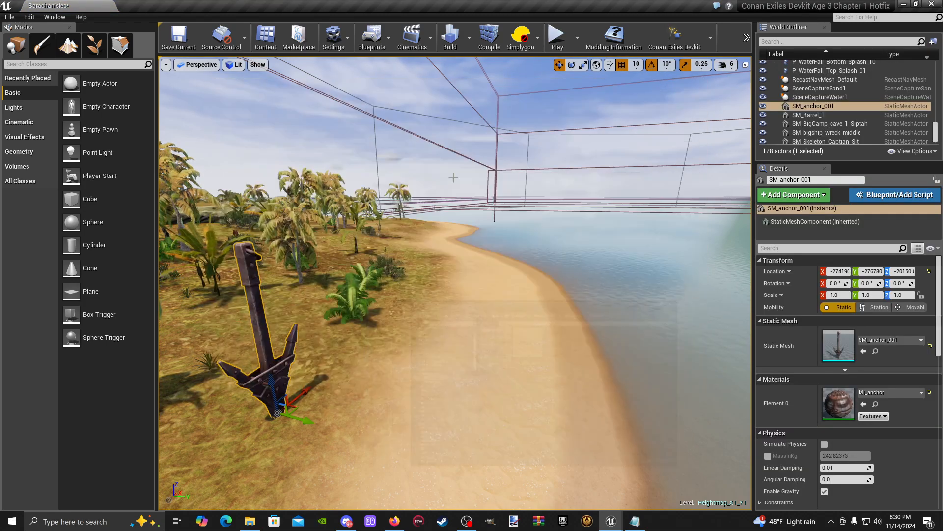
right_click_drag(452, 177, 324, 186)
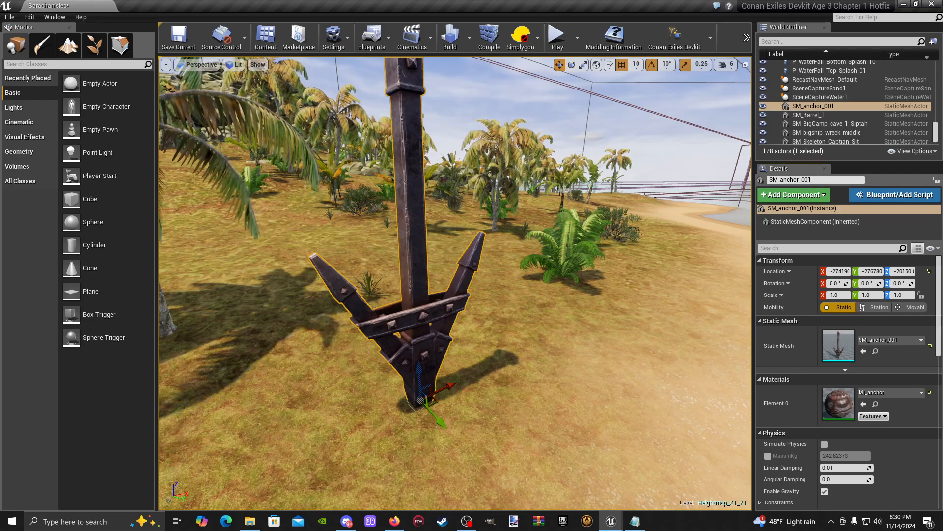
- Widen the Details area to show the anchor's full transform and copy its Location
left_click(771, 272)
left_click_drag(756, 278, 690, 269)
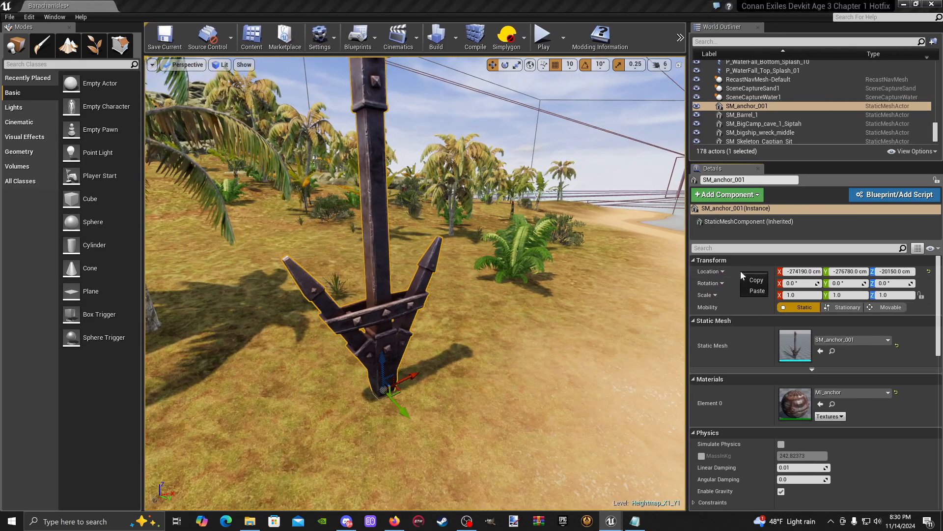
right_click(740, 270)
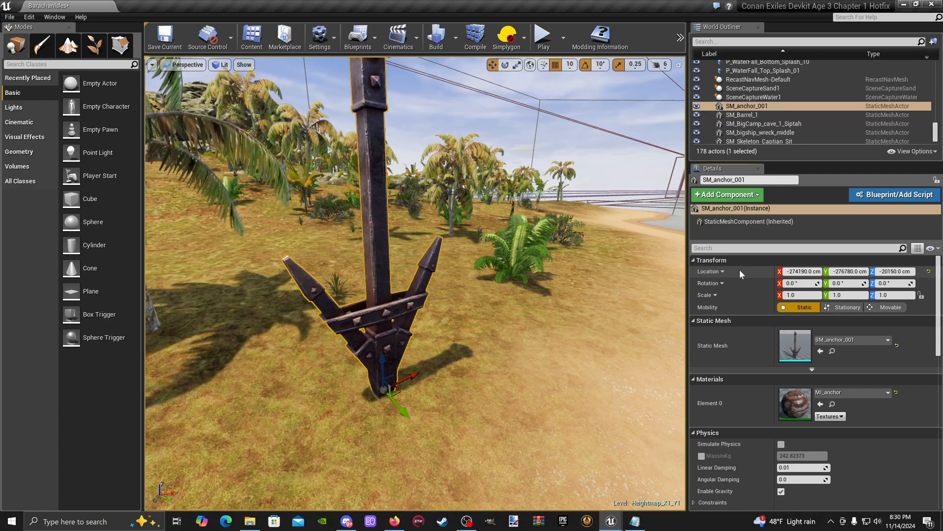
left_click(752, 281)
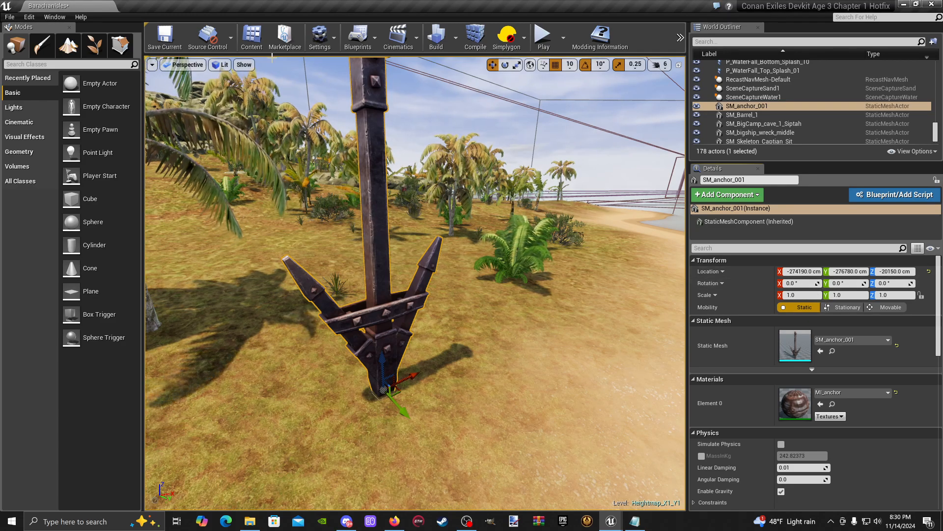
- Return to the map markers data table and paste X -274190, Y -276780, Z -20150 into the TestSpot marker's Location
left_click(252, 38)
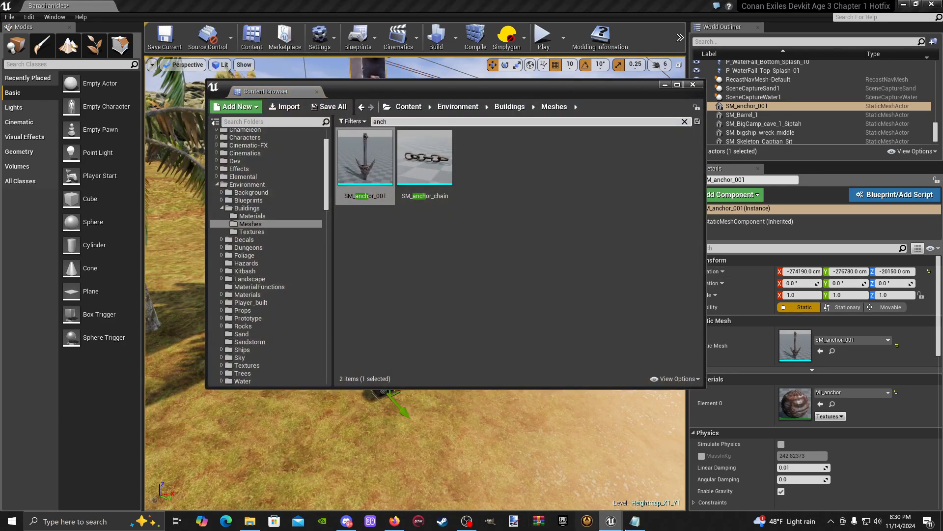
left_click(619, 529)
left_click(831, 486)
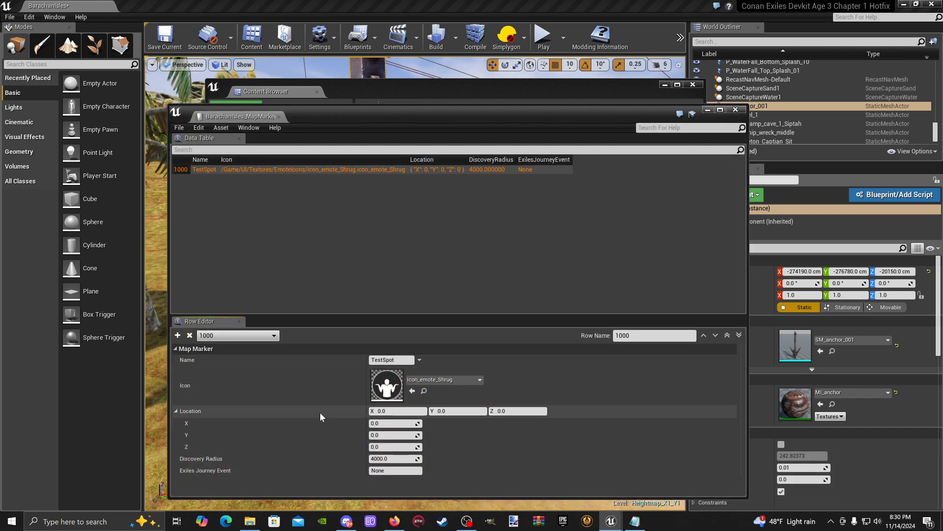
right_click(320, 411)
left_click(343, 458)
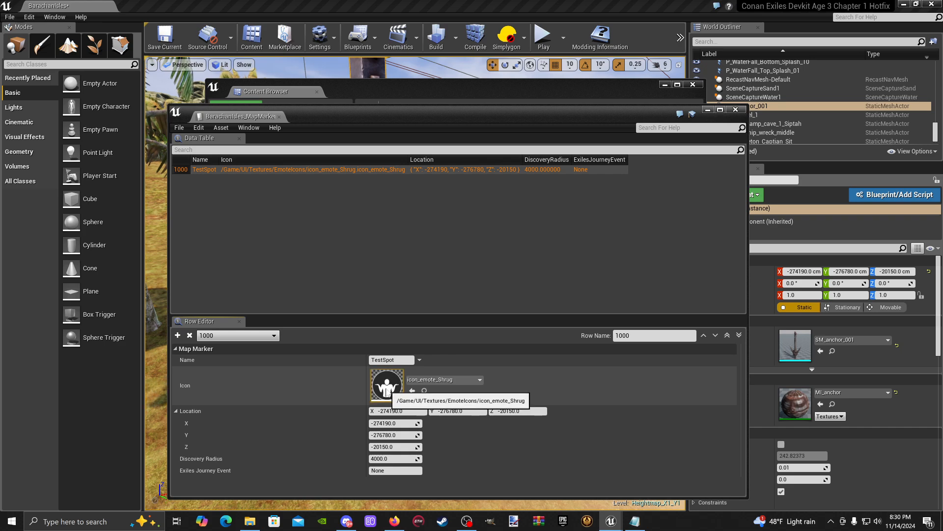
- Examine the placed anchor in the level alongside the TestSpot marker's location in the data table
left_click_drag(567, 114, 406, 80)
left_click(665, 85)
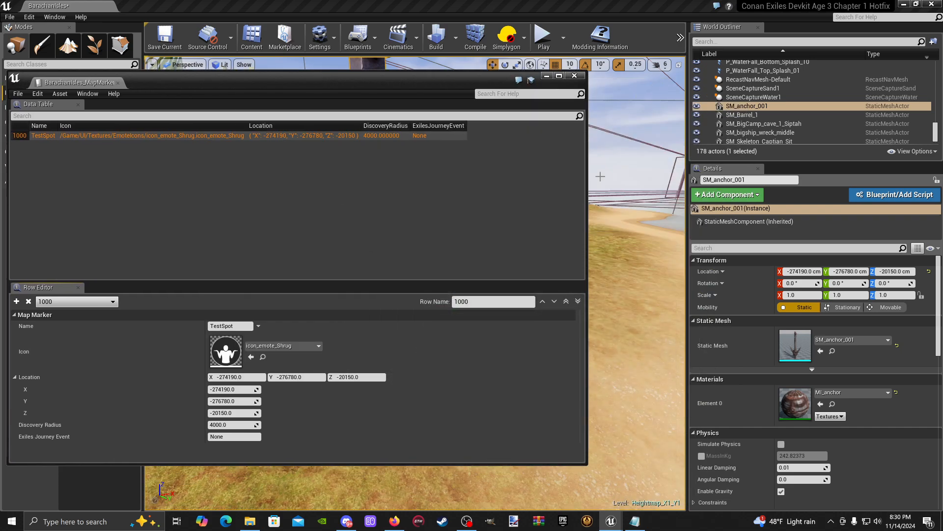
key("f")
right_click_drag(614, 272, 582, 258)
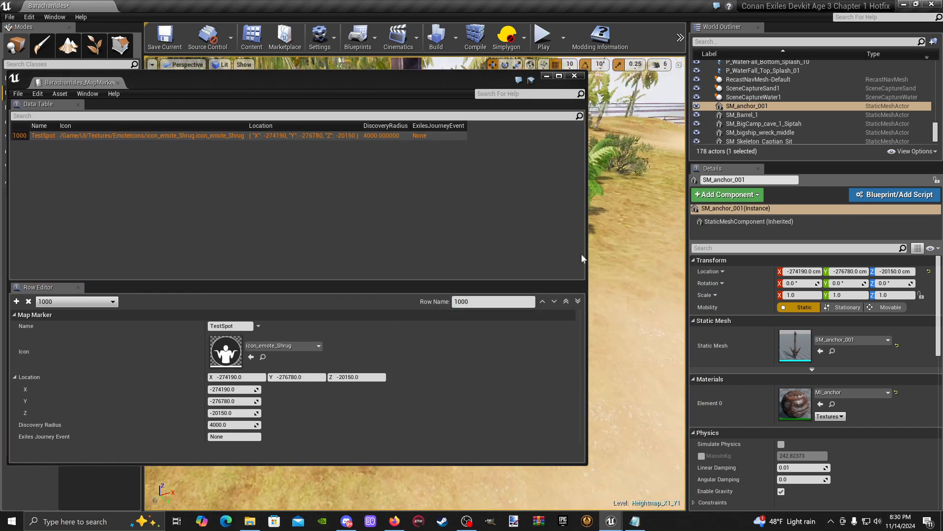
left_click_drag(375, 76, 456, 80)
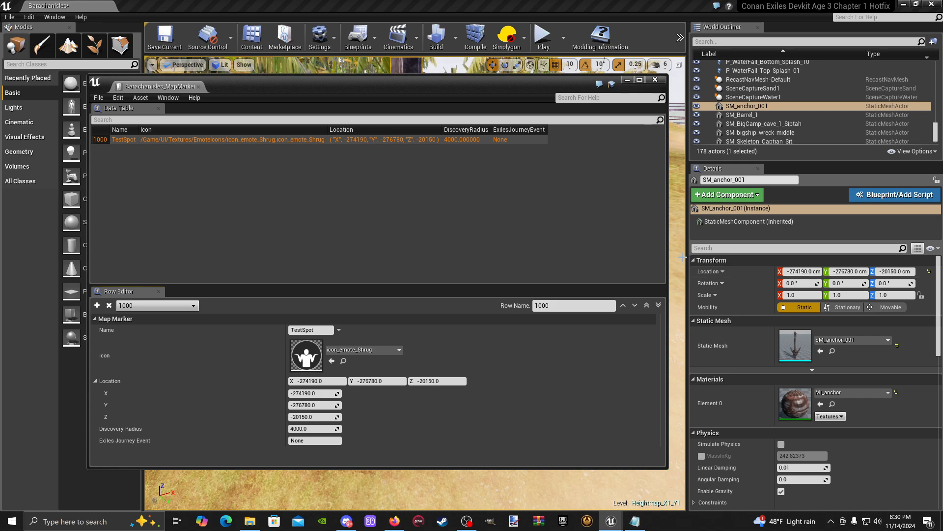
right_click_drag(683, 257, 644, 258)
left_click_drag(539, 93, 428, 112)
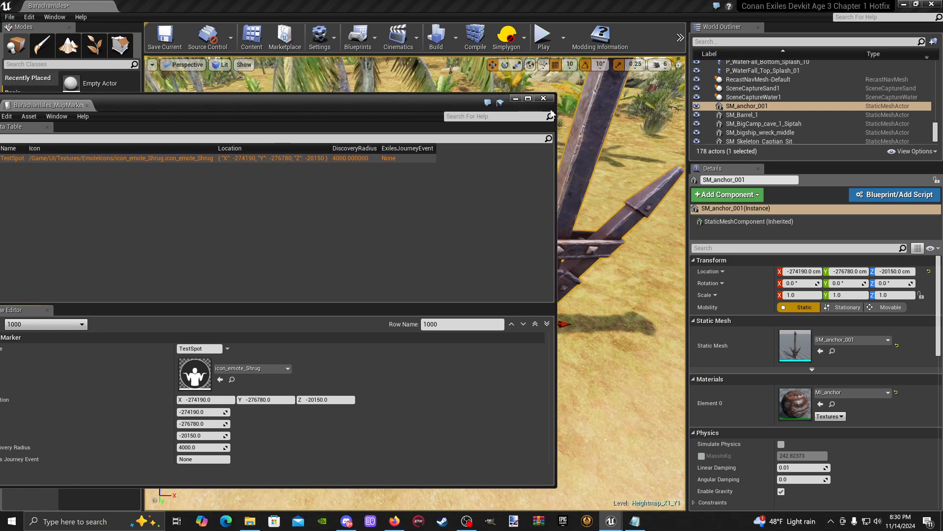
right_click_drag(614, 177, 611, 239)
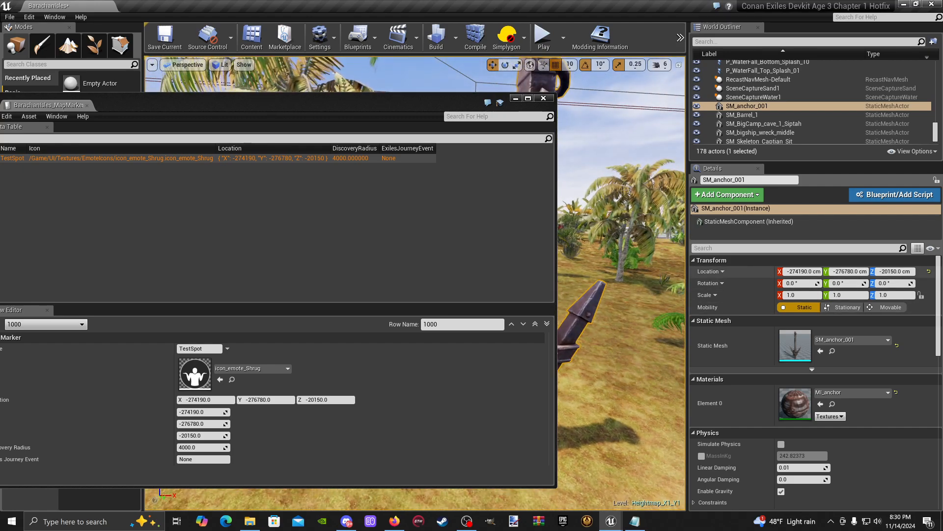
left_click_drag(344, 104, 528, 86)
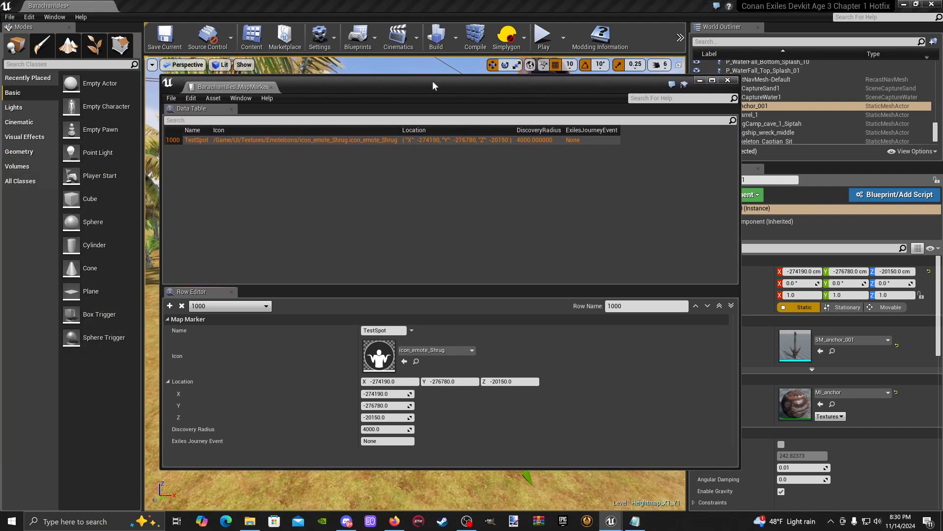
- Save the BarachanIsles_MapMarkers data table and narrow its window
left_click(172, 98)
left_click(192, 117)
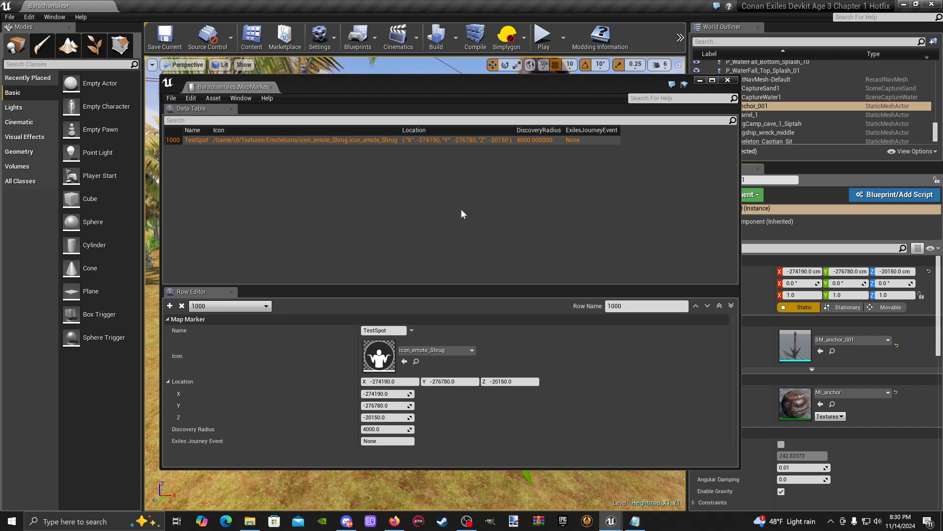
left_click_drag(739, 366, 608, 366)
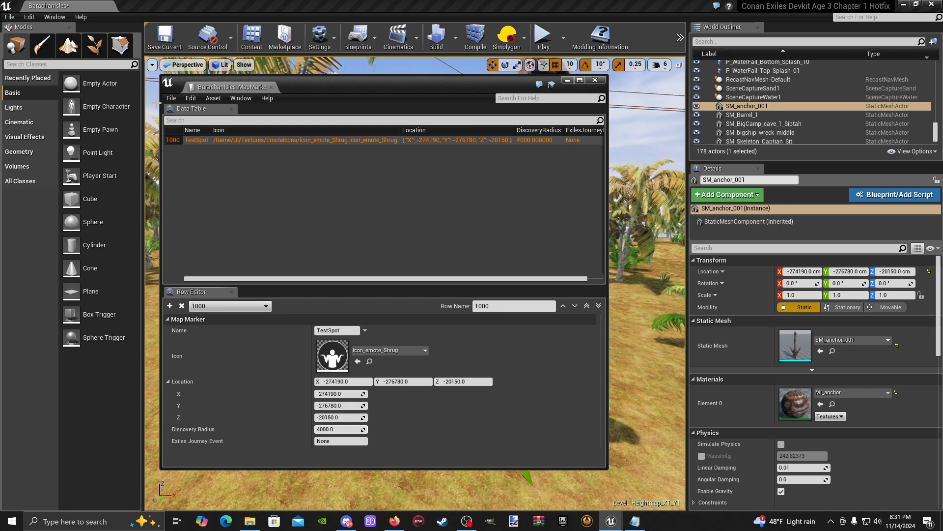
left_click(169, 99)
left_click(192, 118)
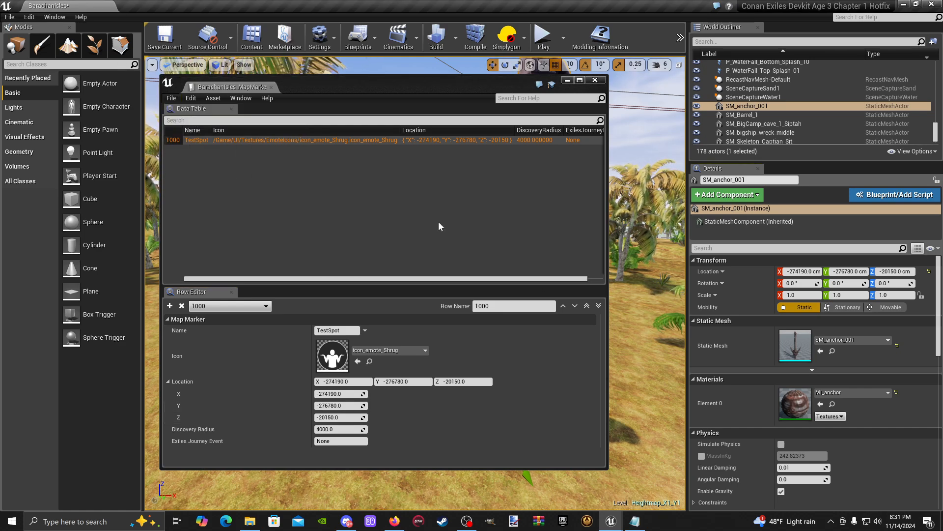
- Rearrange the data table window and review the TestSpot row down to Discovery Radius and Exiles Journey Event
left_click_drag(432, 85, 487, 70)
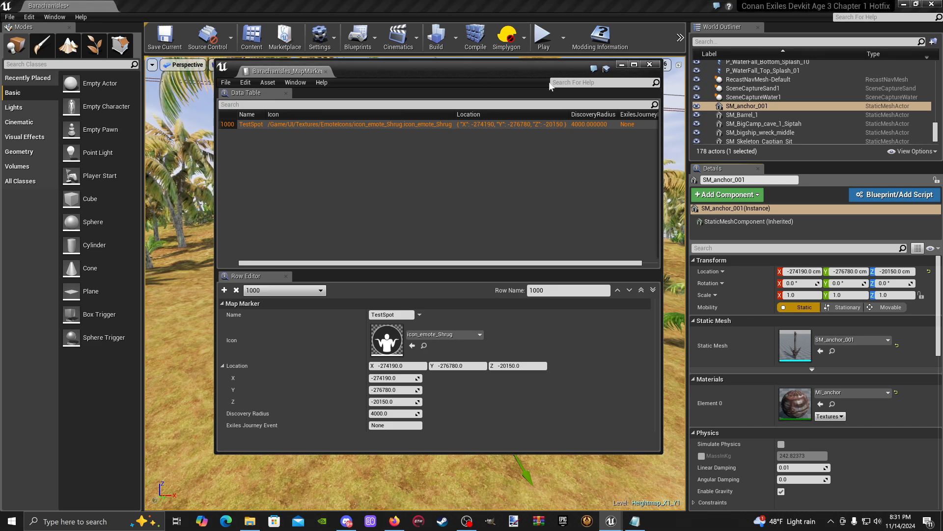
left_click_drag(555, 59, 554, 120)
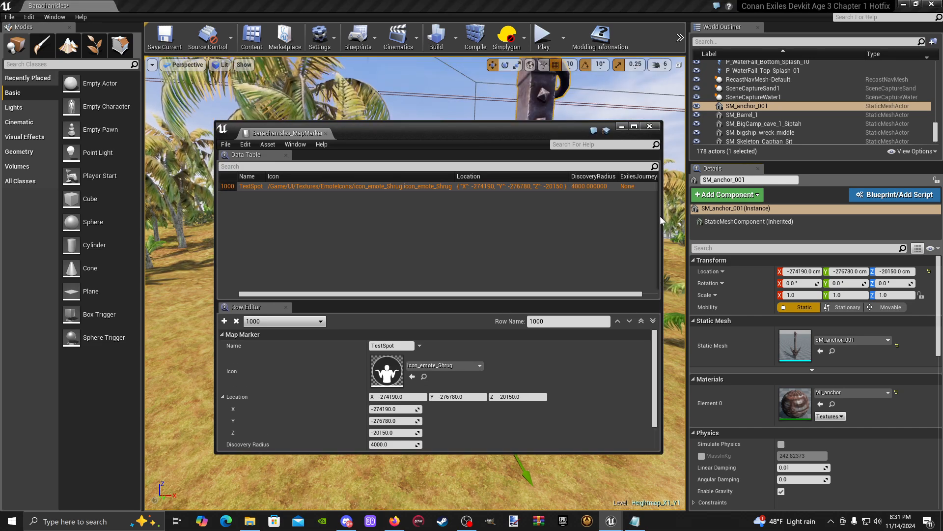
left_click_drag(660, 216, 699, 216)
left_click_drag(576, 137, 514, 116)
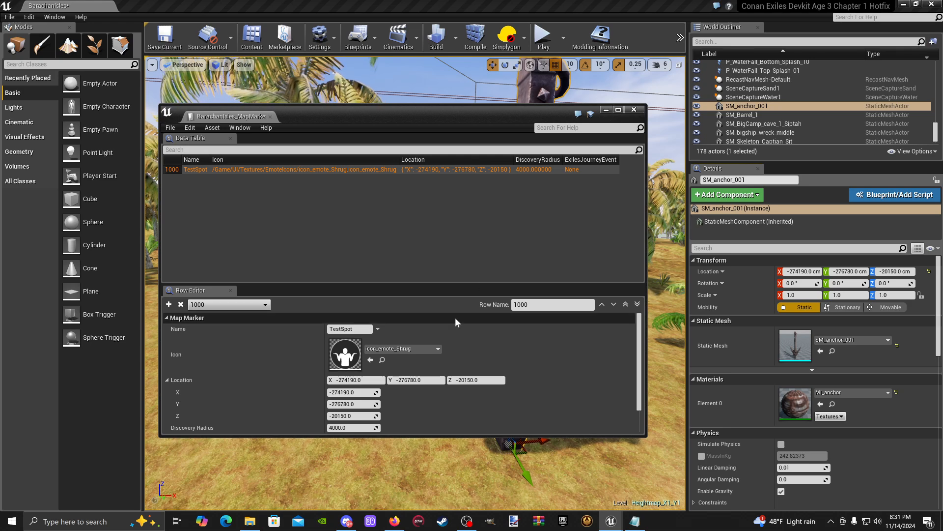
scroll(452, 334, "down", 1)
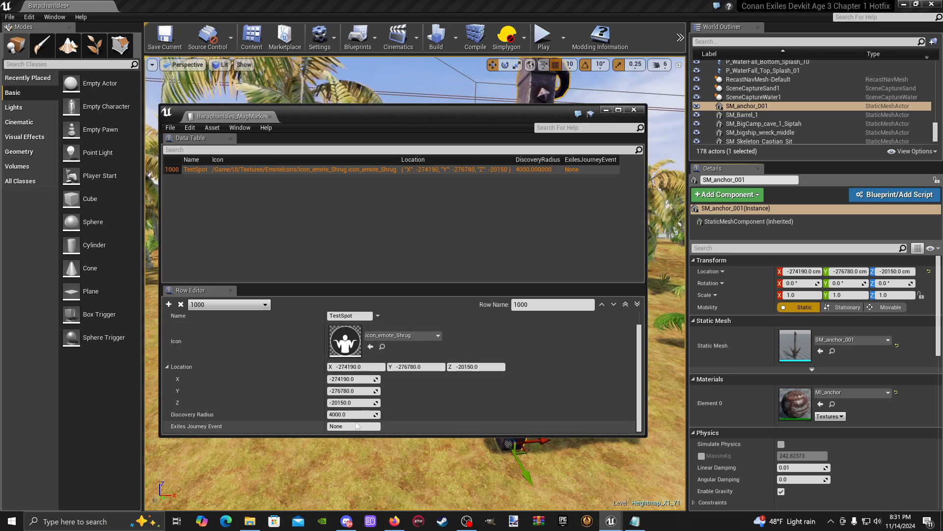
left_click_drag(439, 112, 467, 97)
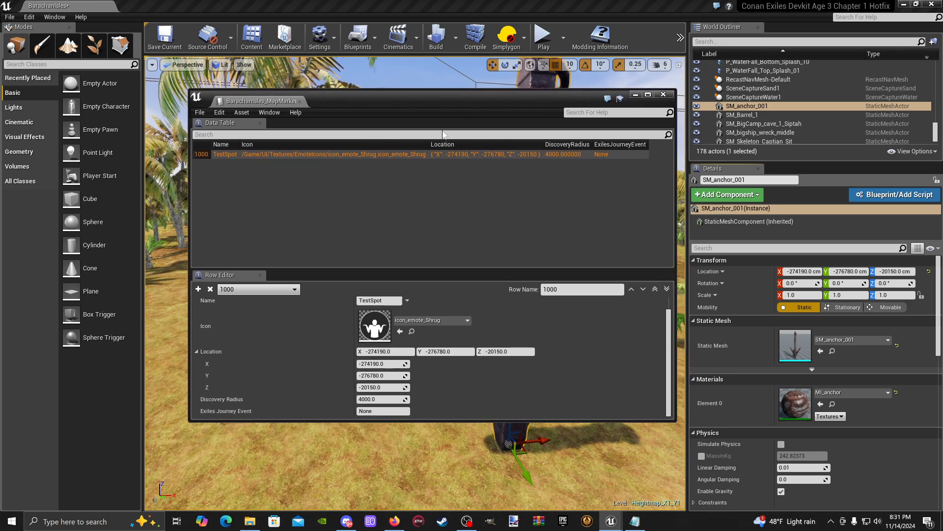
left_click_drag(373, 104, 346, 93)
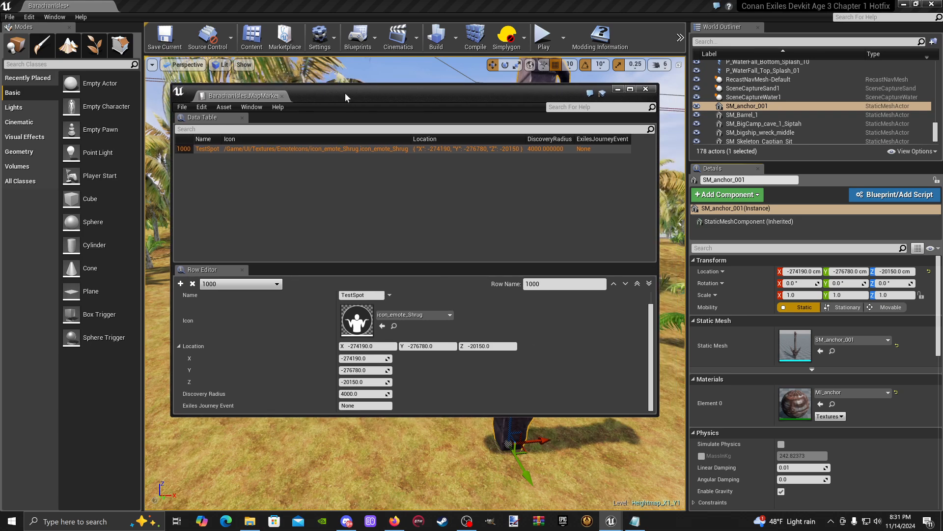
- Search the entire Content folder for "Marker" assets
left_click(252, 39)
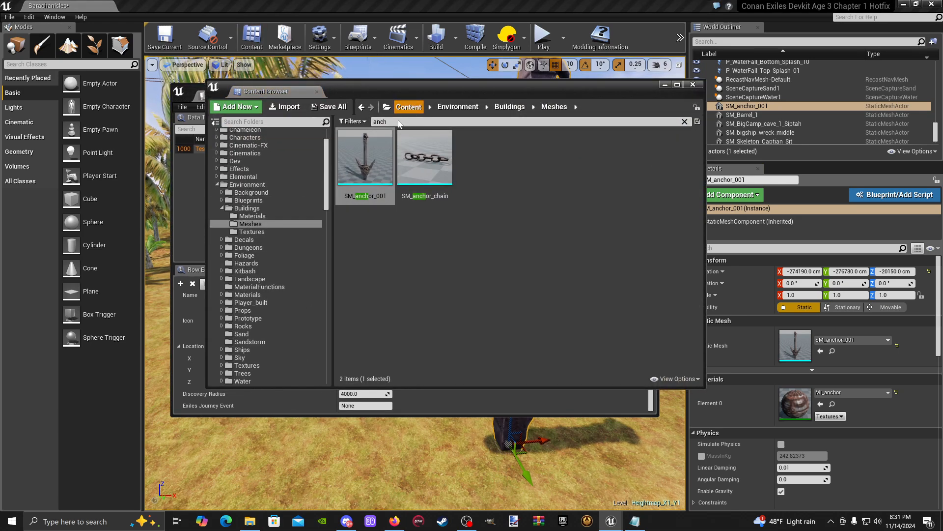
left_click(408, 107)
left_click(402, 123)
key("BackSpace")
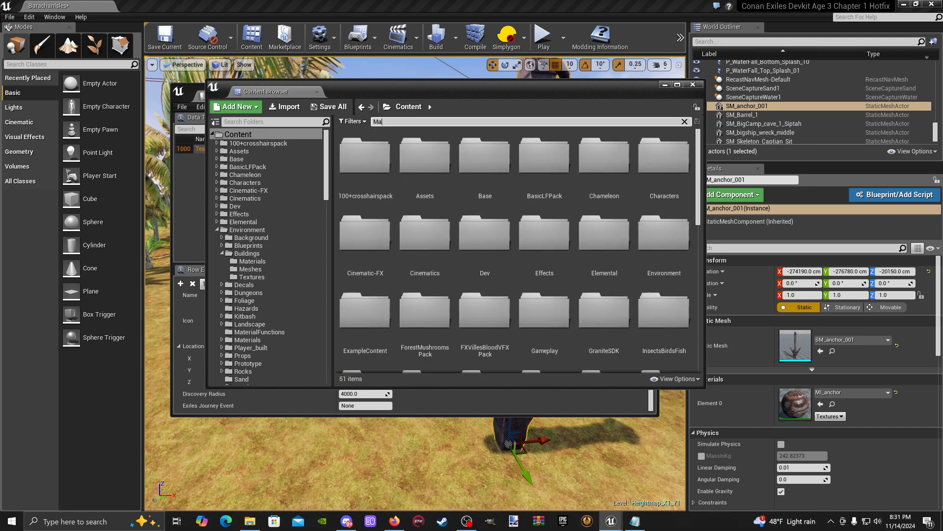
type("rker")
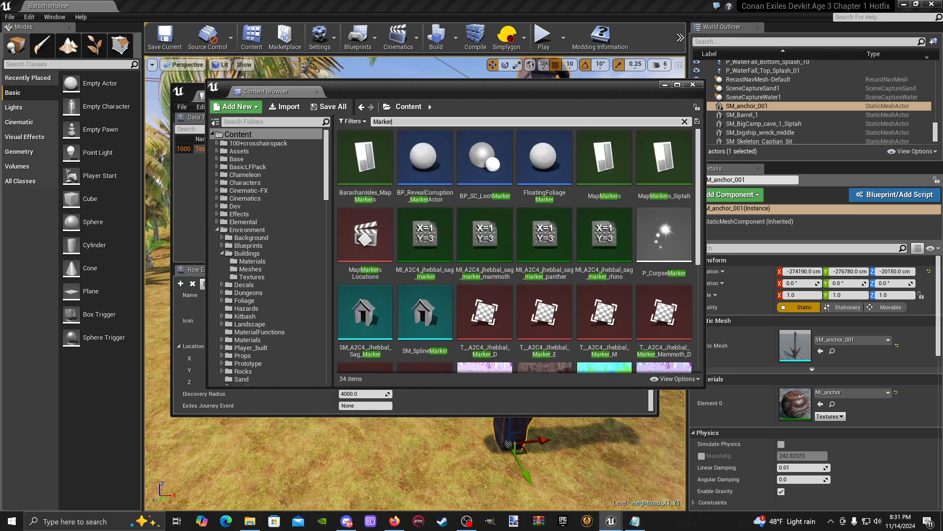
- Filter the Content Browser to show only Data Table assets
left_click(356, 122)
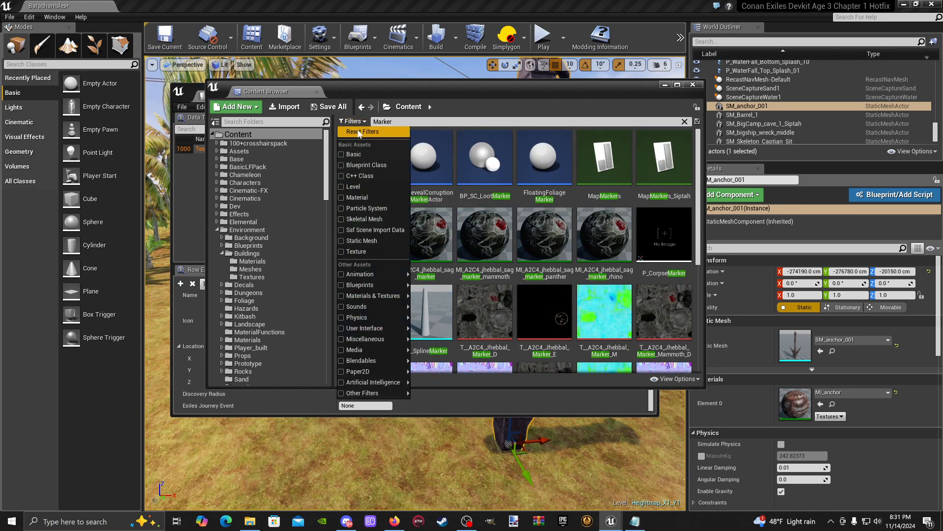
mouse_move(370, 278)
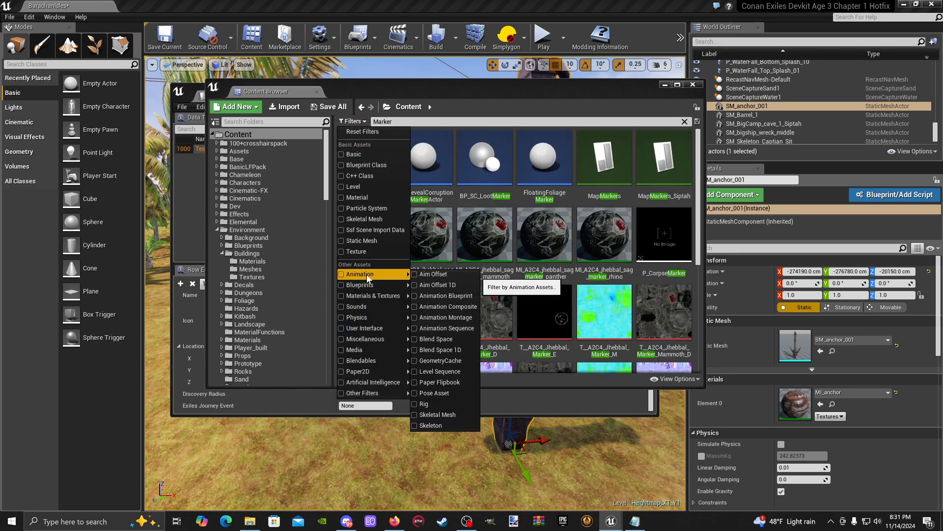
mouse_move(344, 342)
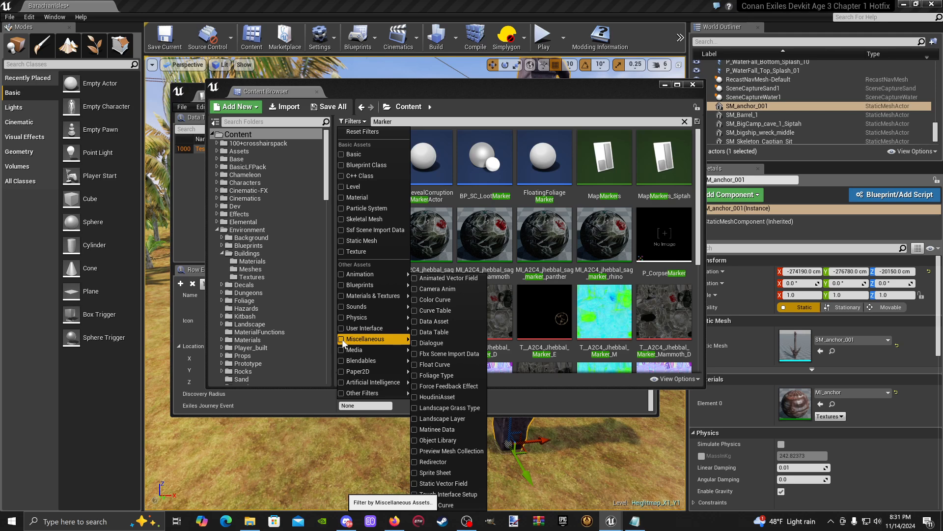
left_click(416, 333)
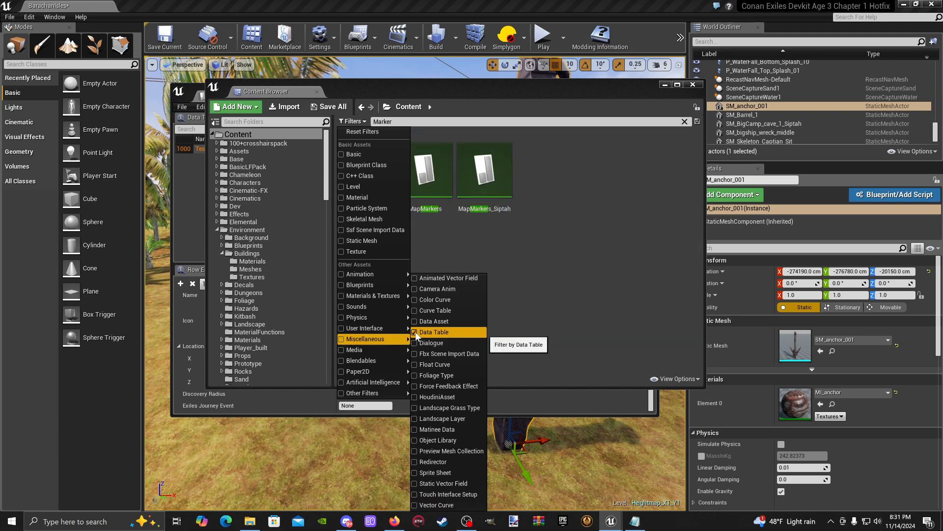
left_click(532, 307)
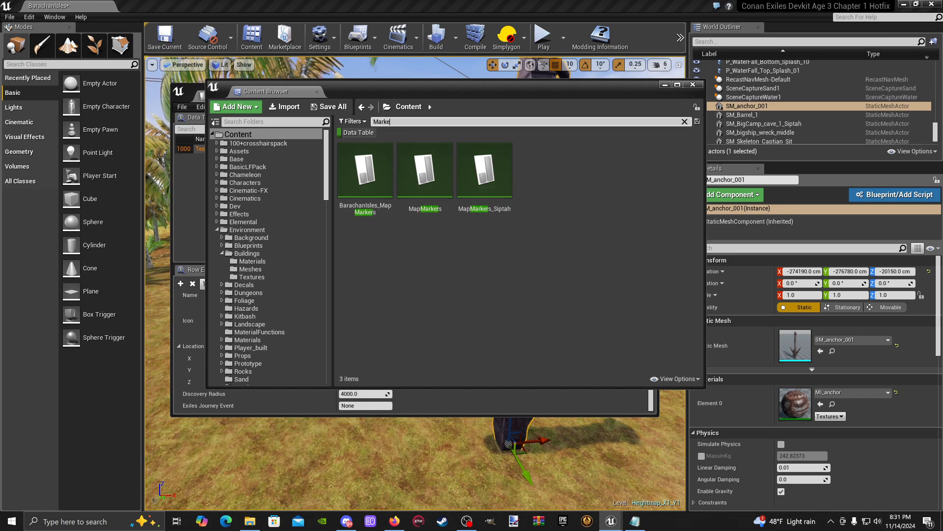
- Clear the asset search to list every data table in Content, and widen the Content Browser window
key("BackSpace")
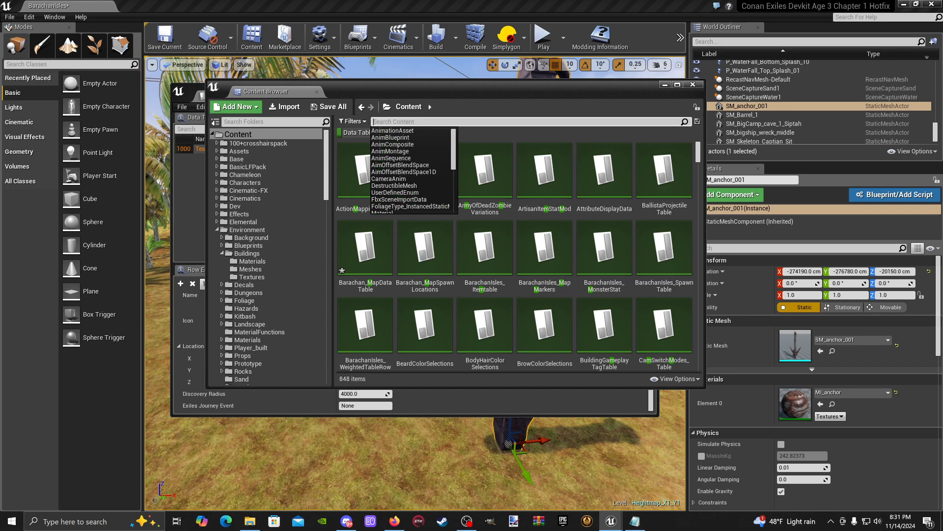
scroll(423, 195, "down", 1)
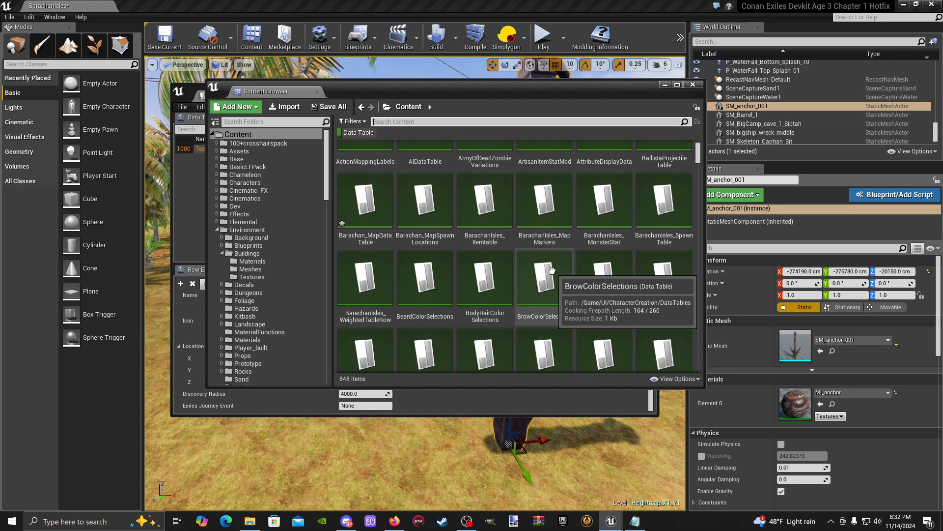
left_click_drag(705, 298, 844, 305)
scroll(649, 202, "up", 1)
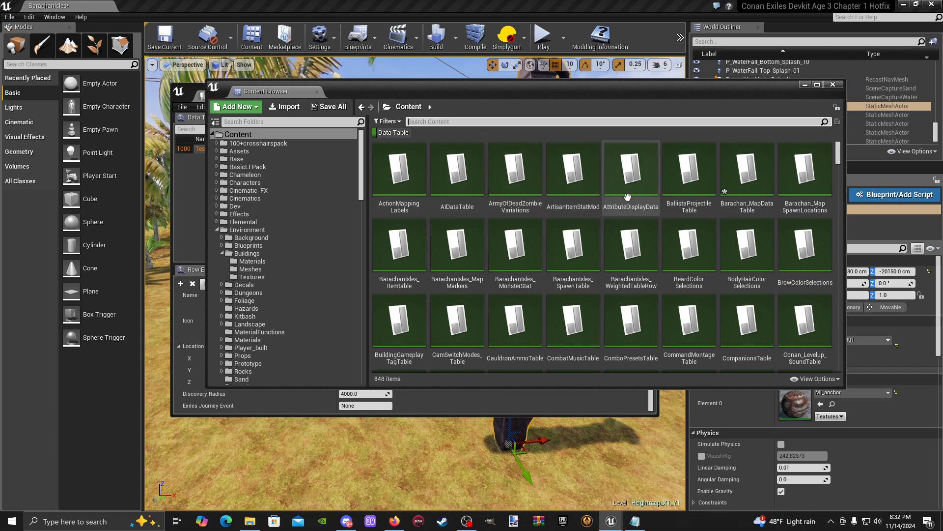
- Browse the data tables in Content and open DT_ExilesJourneyXPTable
scroll(811, 246, "down", 4)
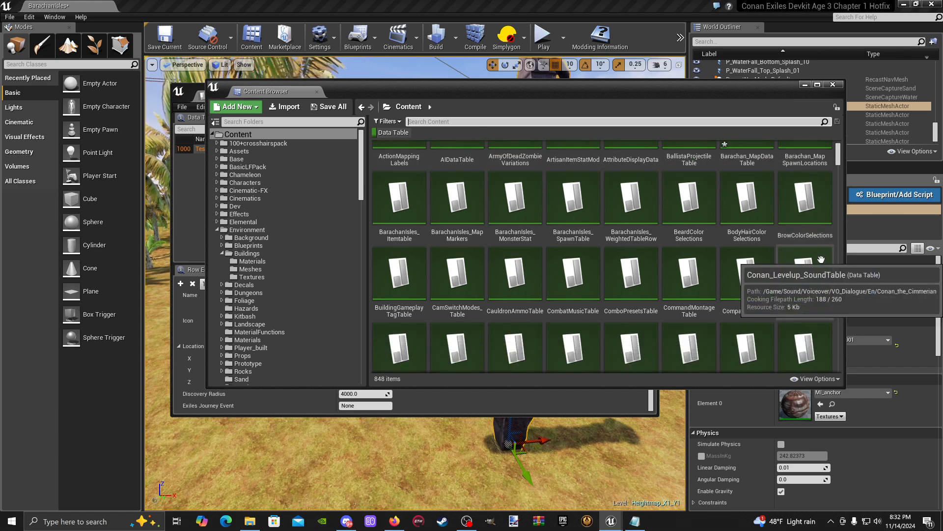
scroll(548, 261, "down", 1)
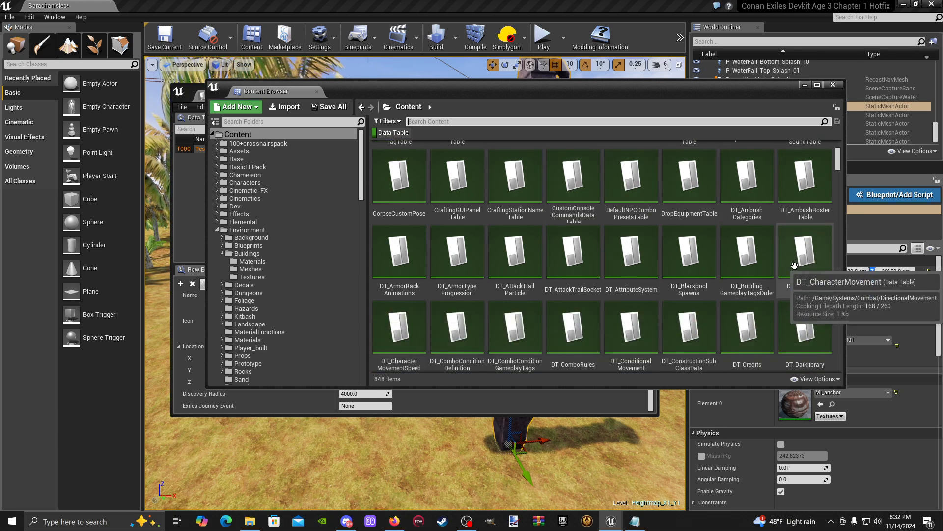
scroll(776, 263, "down", 1)
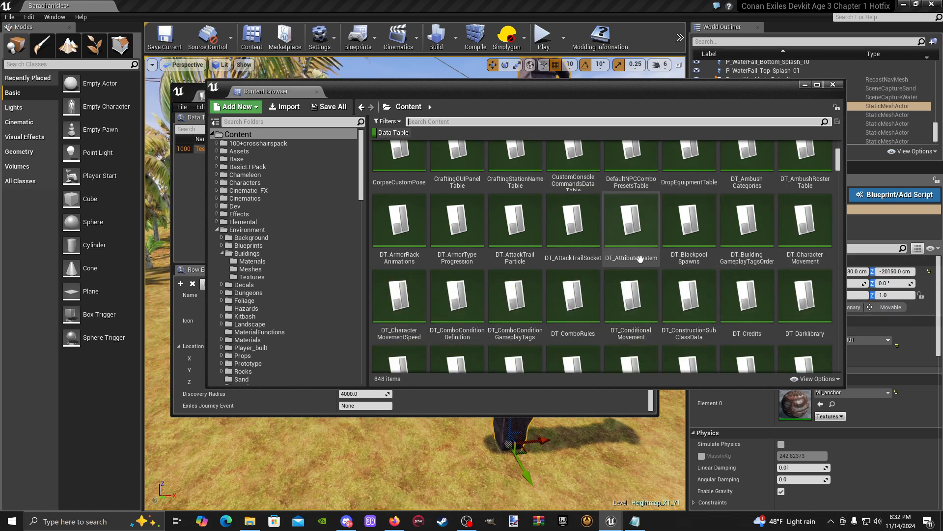
scroll(453, 277, "down", 1)
scroll(452, 278, "down", 1)
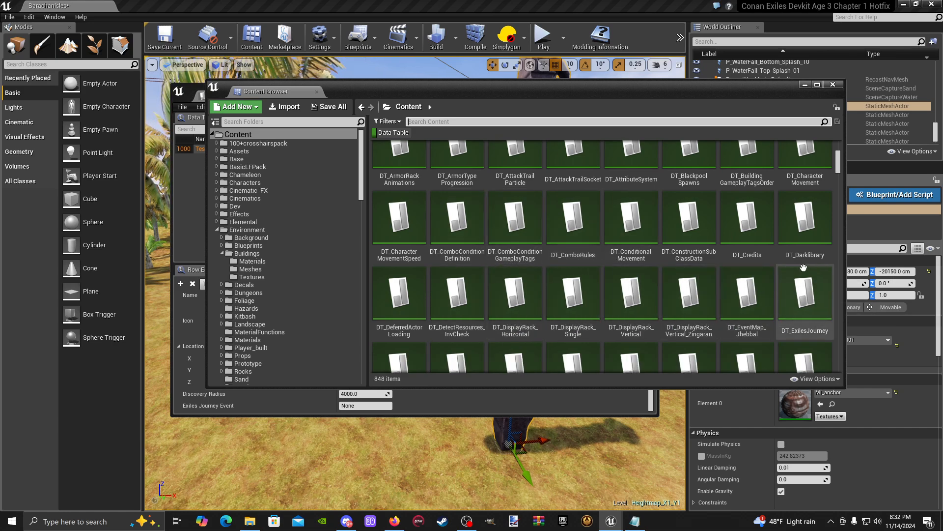
scroll(824, 277, "down", 1)
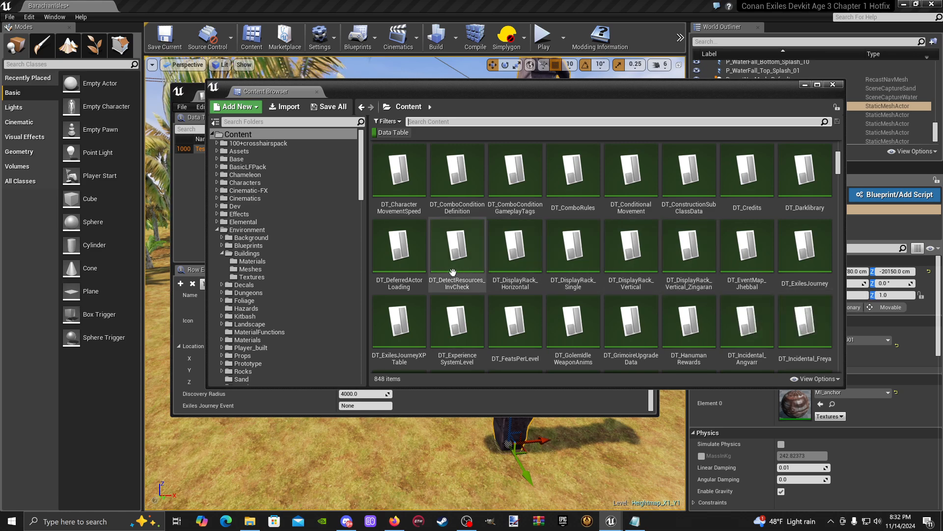
double_click(417, 336)
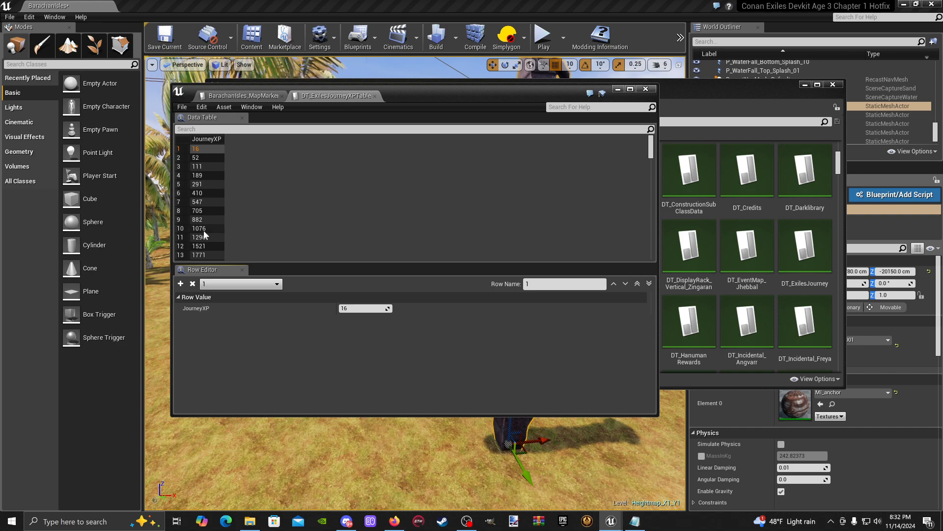
- Widen the data table window, review the JourneyXP values through the last rows, and close DT_ExilesJourneyXPTable
left_click_drag(170, 214, 130, 214)
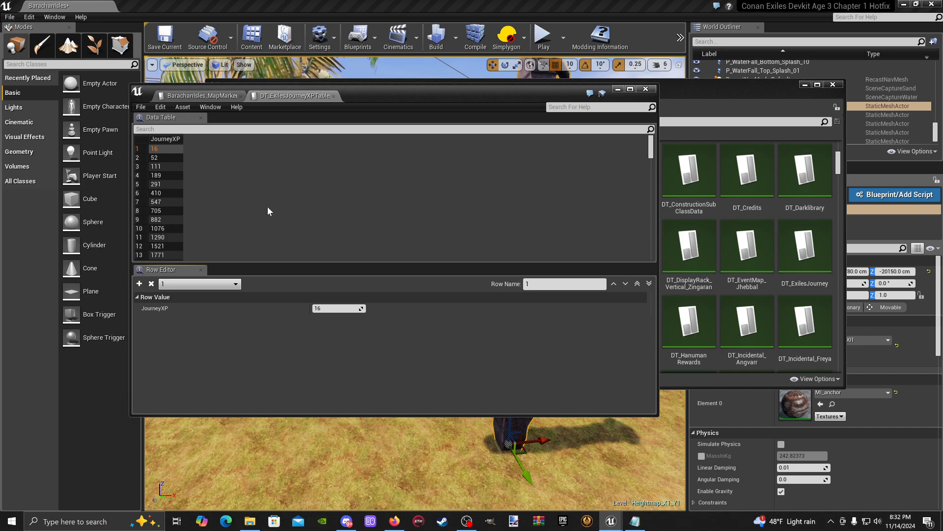
scroll(170, 219, "down", 20)
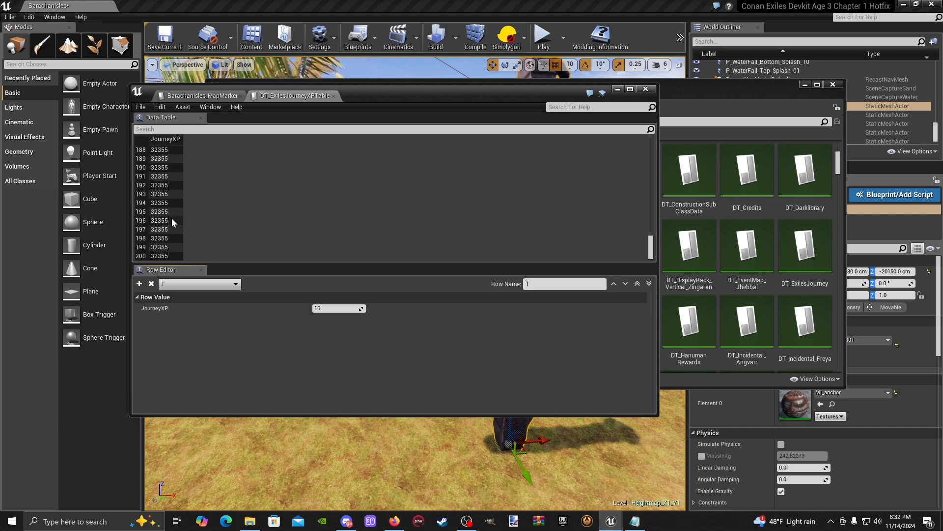
scroll(172, 215, "up", 15)
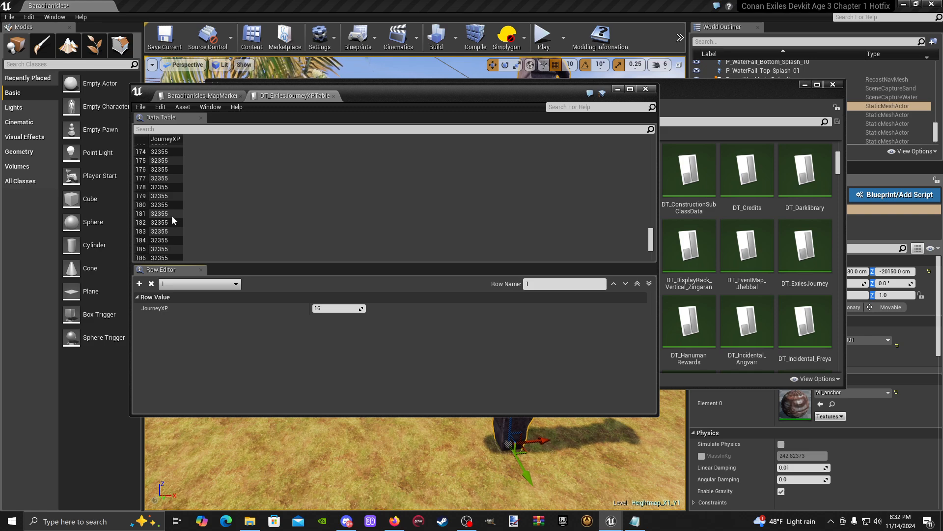
scroll(172, 216, "up", 20)
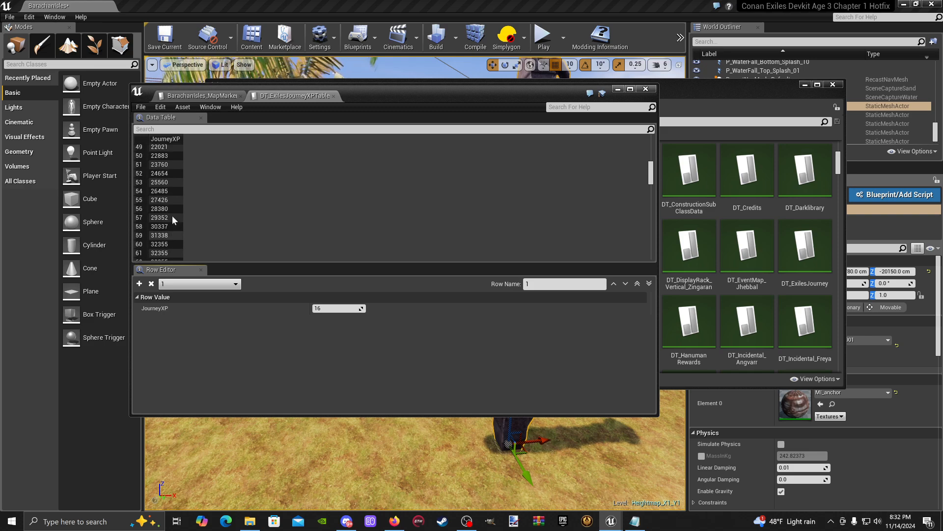
left_click(333, 96)
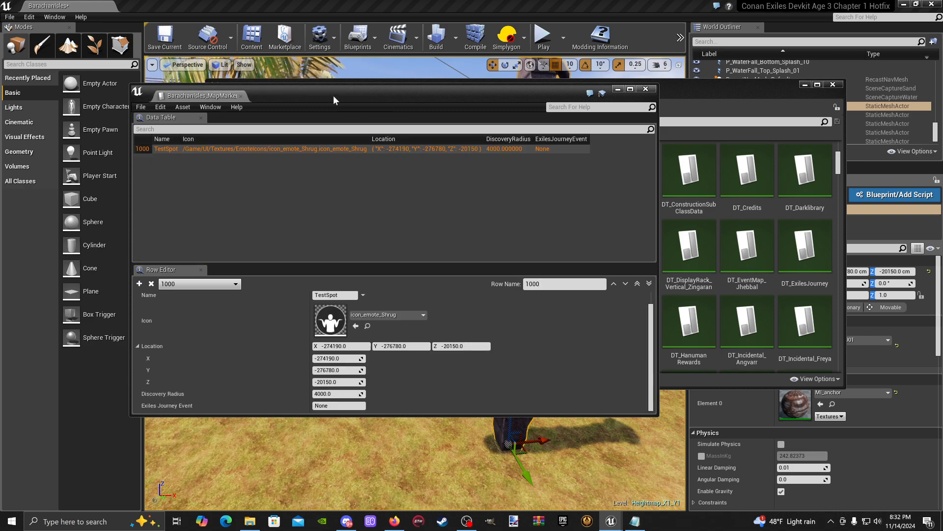
- Return to the Content Browser and look through the remaining data tables for one that handles map discovery experience
left_click(751, 105)
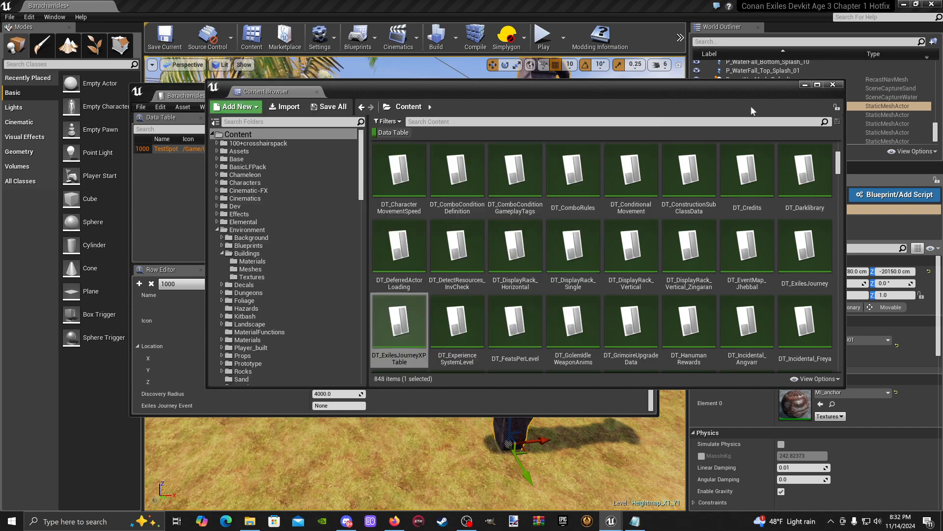
scroll(494, 361, "down", 1)
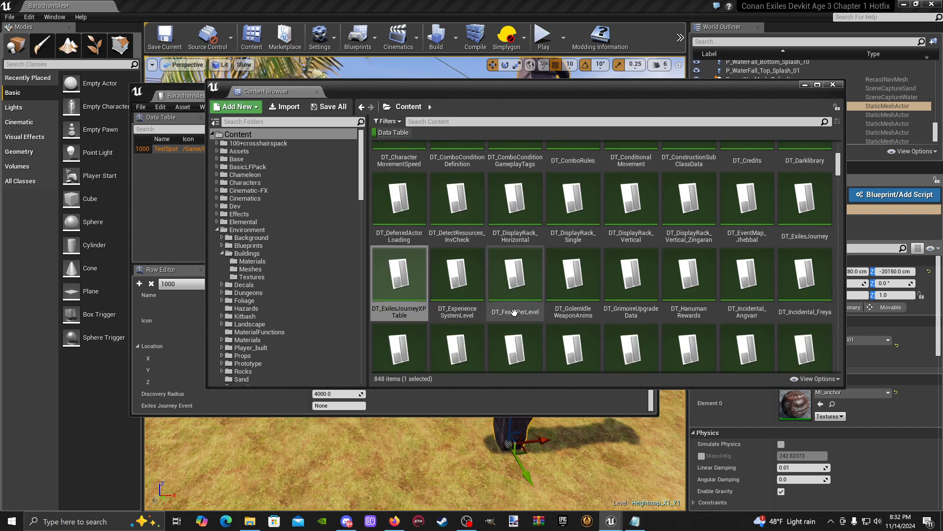
scroll(649, 313, "down", 2)
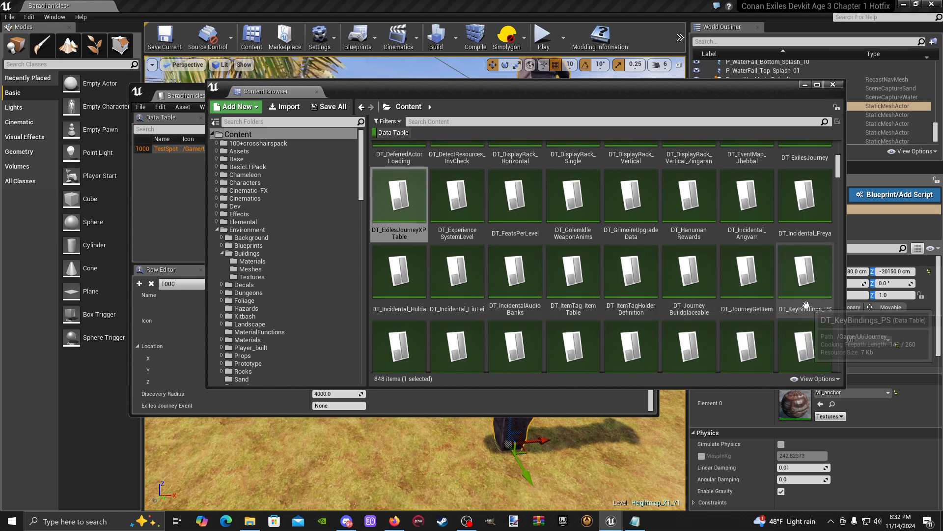
scroll(807, 305, "down", 1)
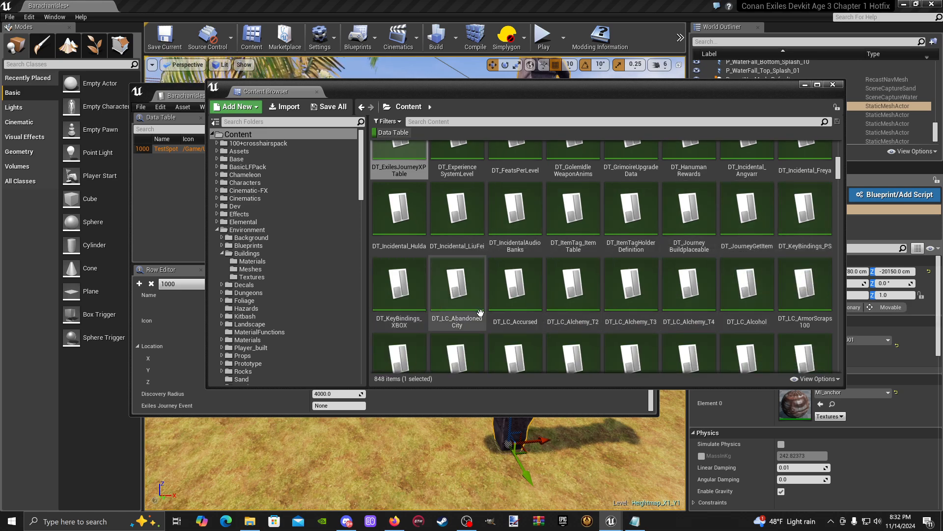
scroll(777, 302, "down", 1)
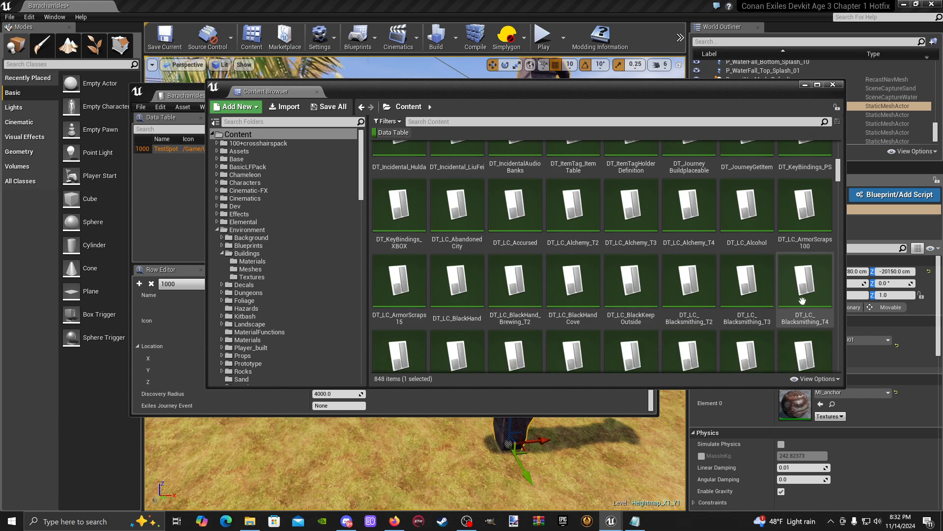
scroll(493, 281, "down", 1)
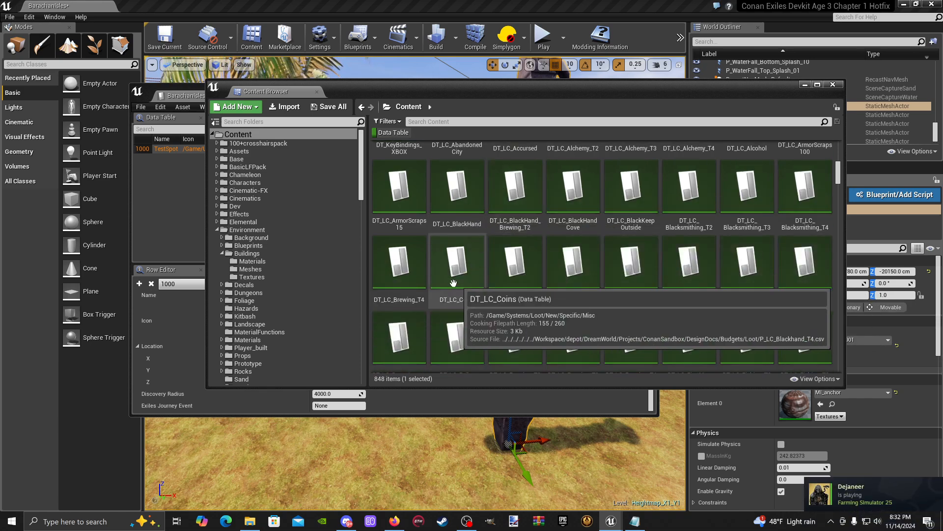
scroll(747, 295, "down", 1)
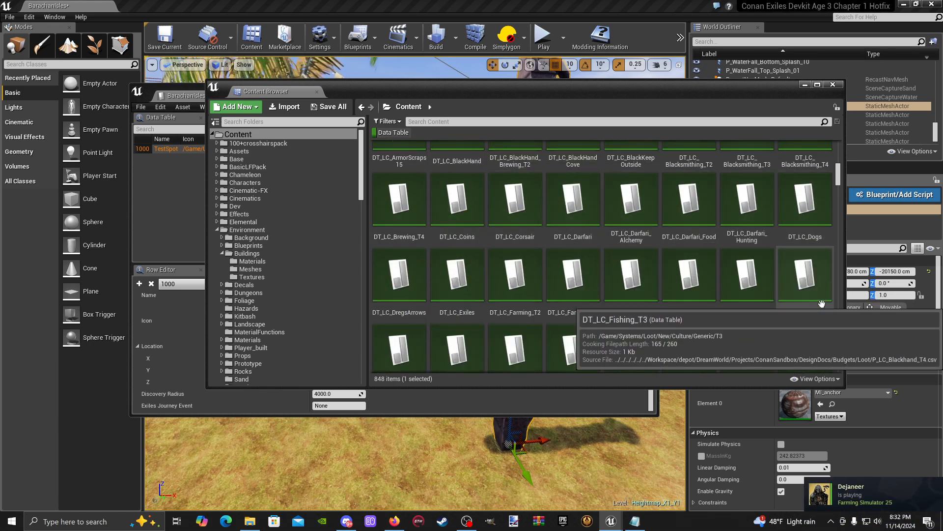
scroll(727, 339, "down", 2)
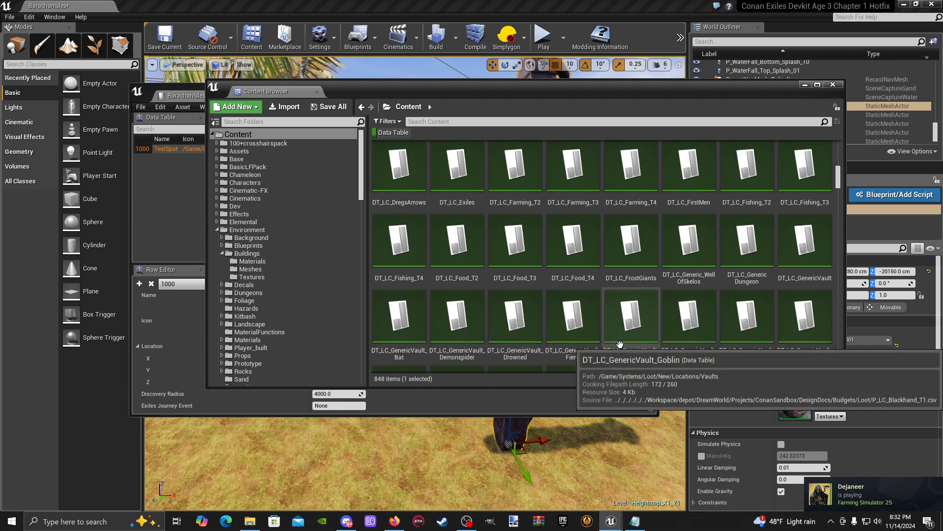
scroll(595, 342, "down", 2)
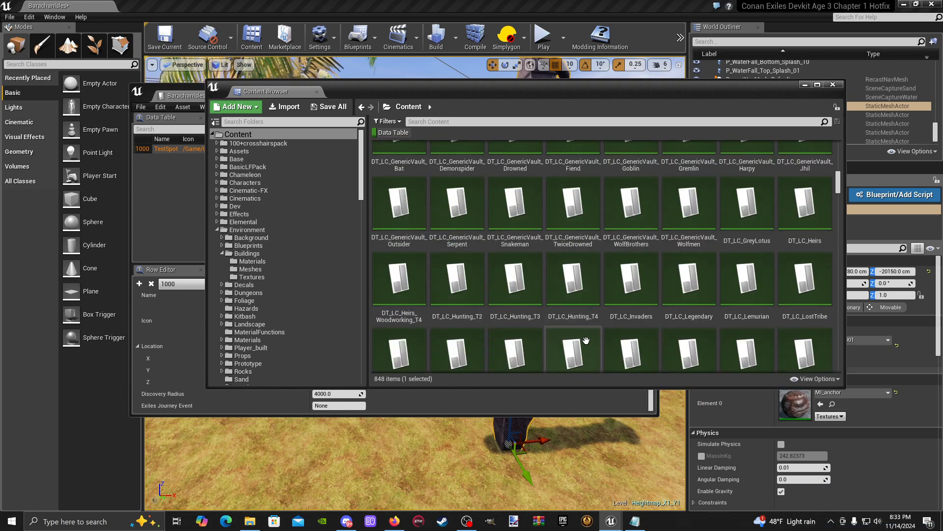
scroll(589, 340, "down", 2)
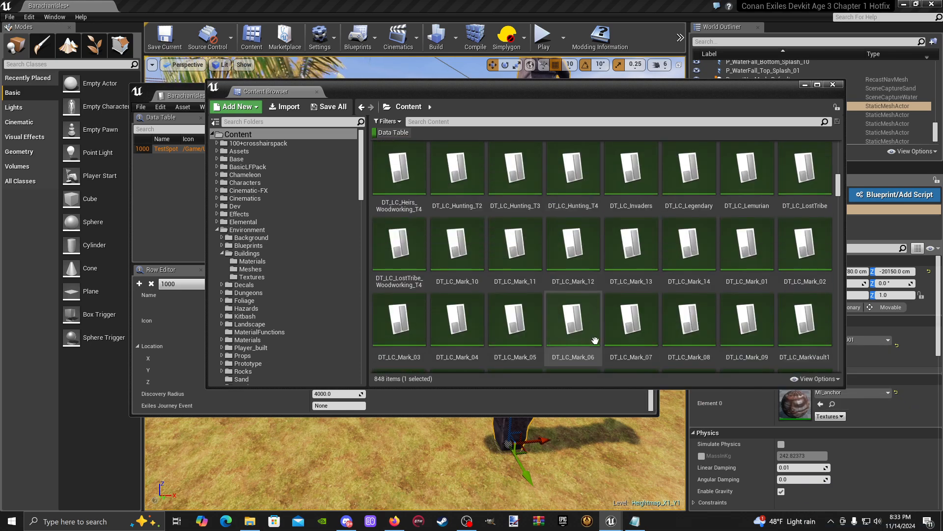
scroll(598, 341, "down", 3)
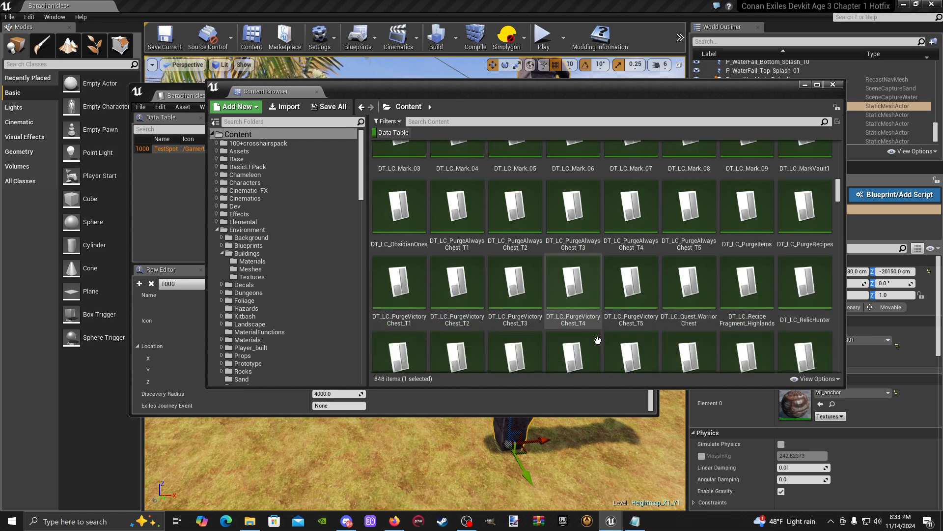
scroll(599, 340, "down", 2)
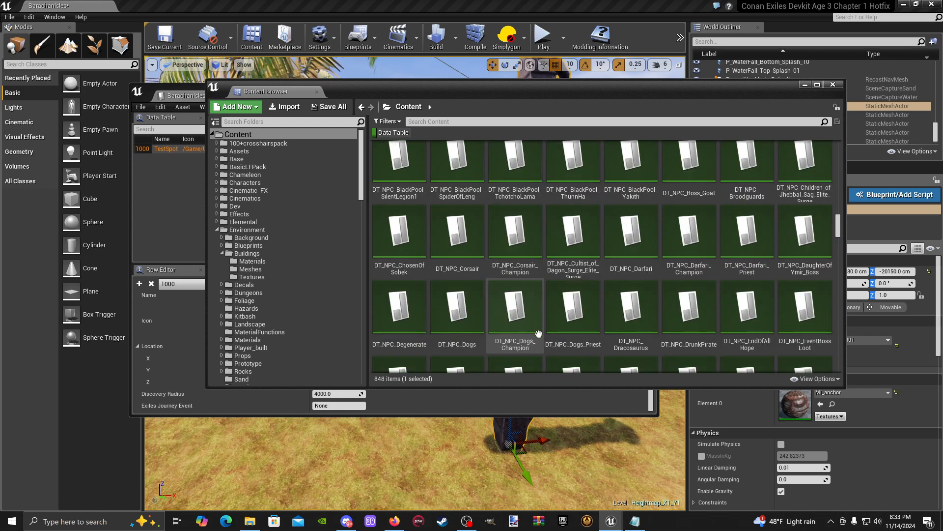
scroll(539, 334, "down", 5)
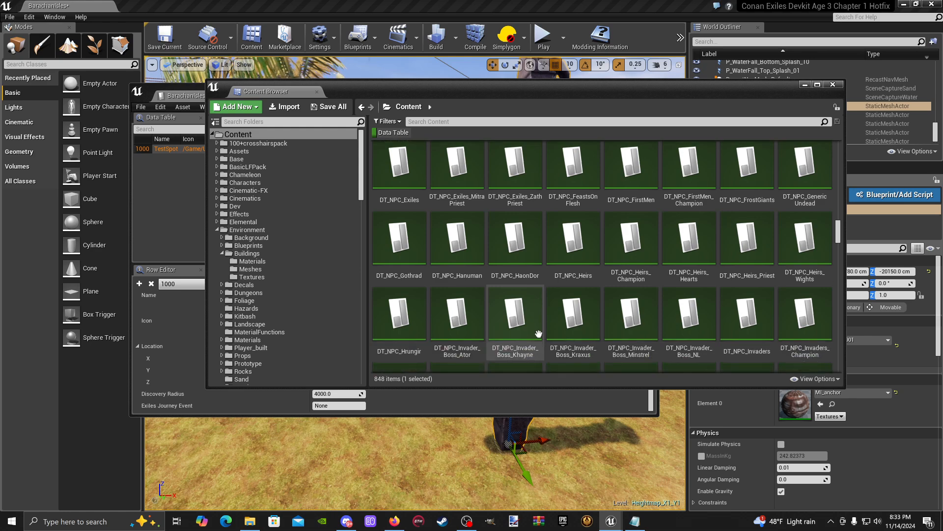
scroll(538, 334, "down", 5)
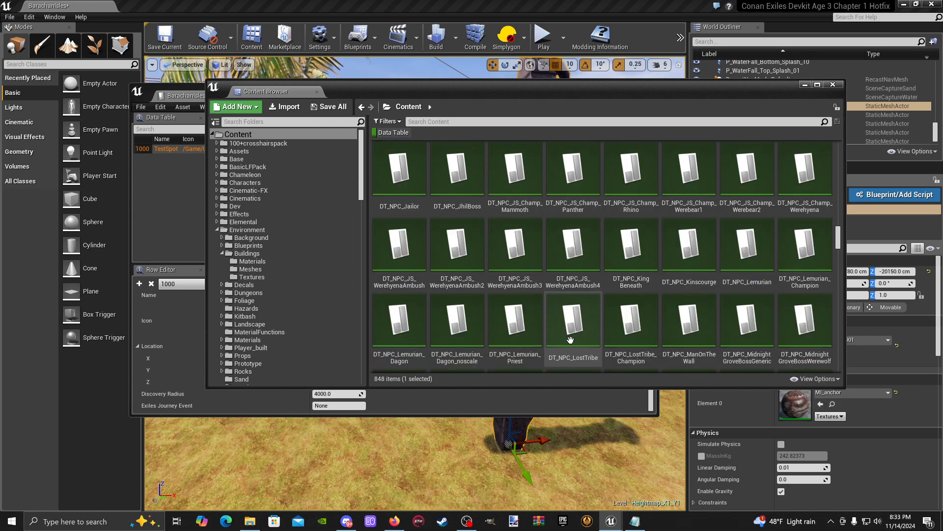
scroll(570, 340, "down", 4)
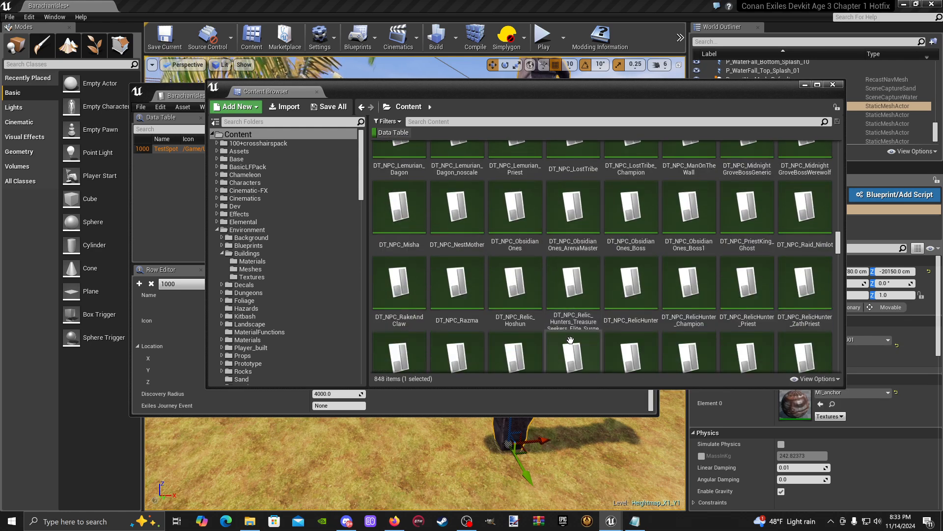
scroll(570, 340, "down", 4)
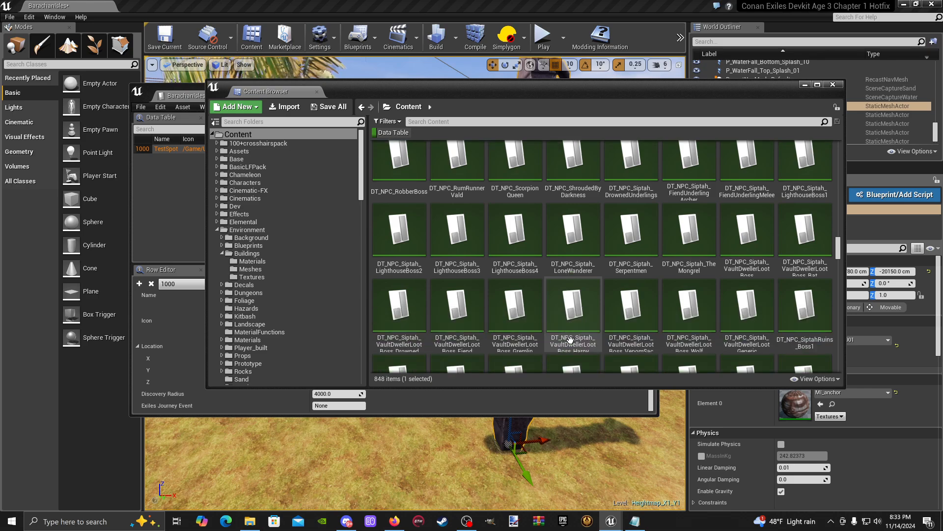
scroll(570, 340, "down", 5)
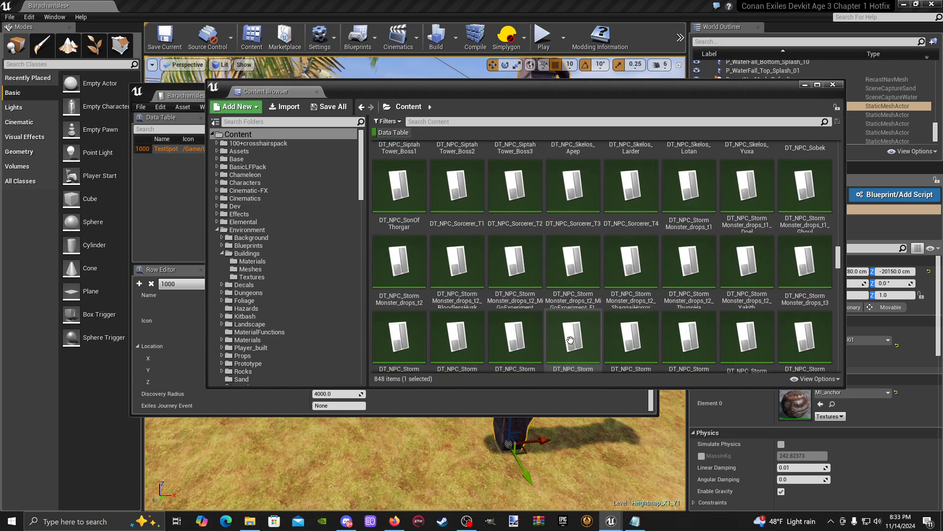
scroll(570, 340, "down", 4)
scroll(570, 340, "down", 10)
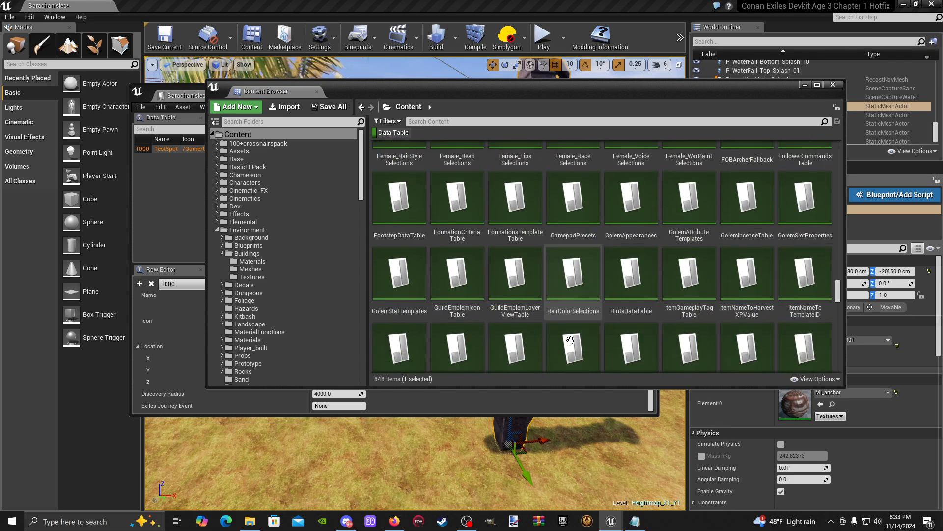
scroll(571, 340, "down", 10)
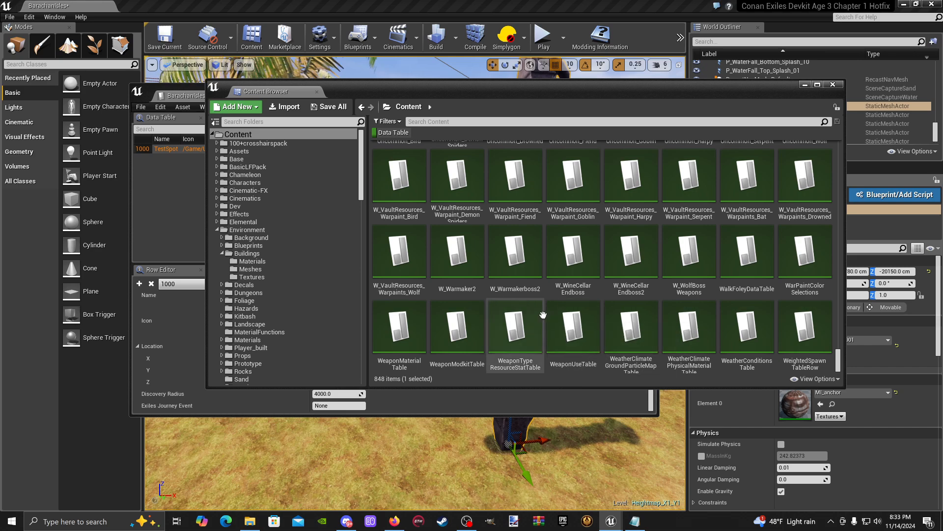
scroll(543, 317, "up", 3)
scroll(543, 315, "up", 6)
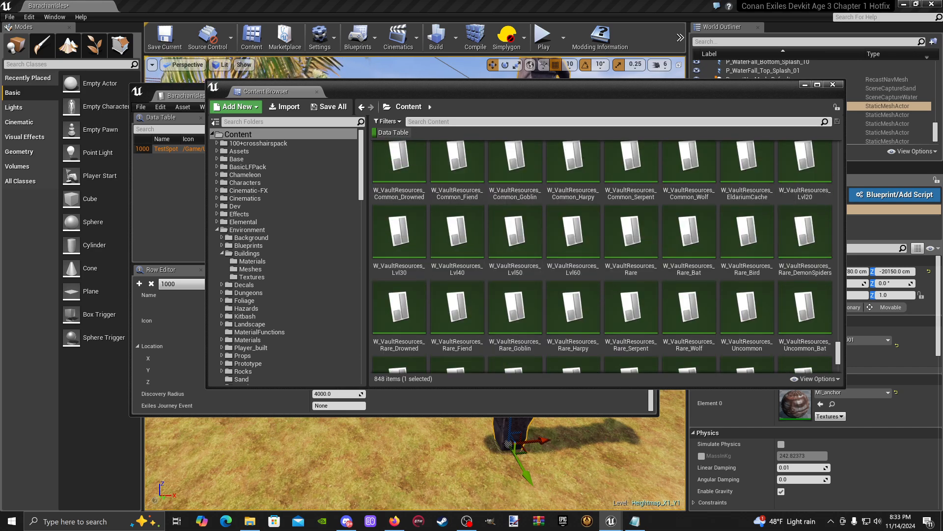
- Search the data tables for "XP" and open MapDiscoveryXPTable
type("XP")
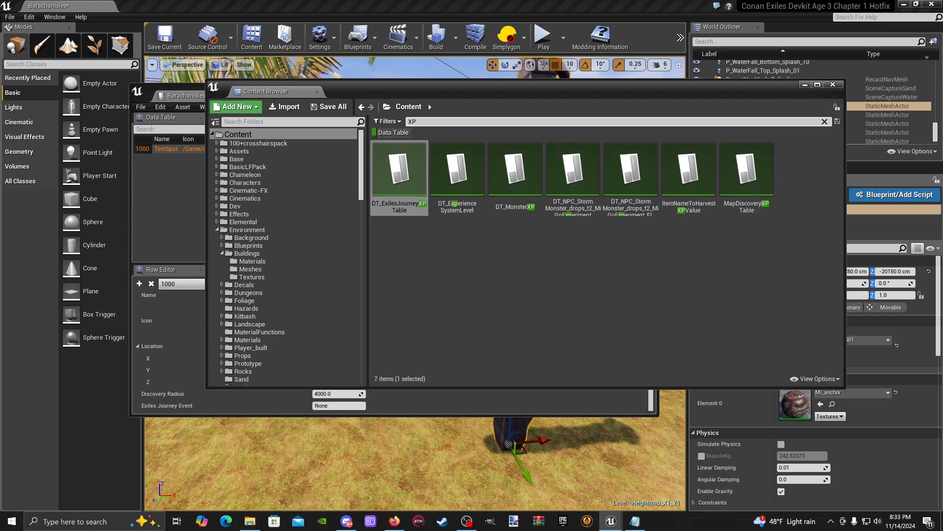
left_click(464, 254)
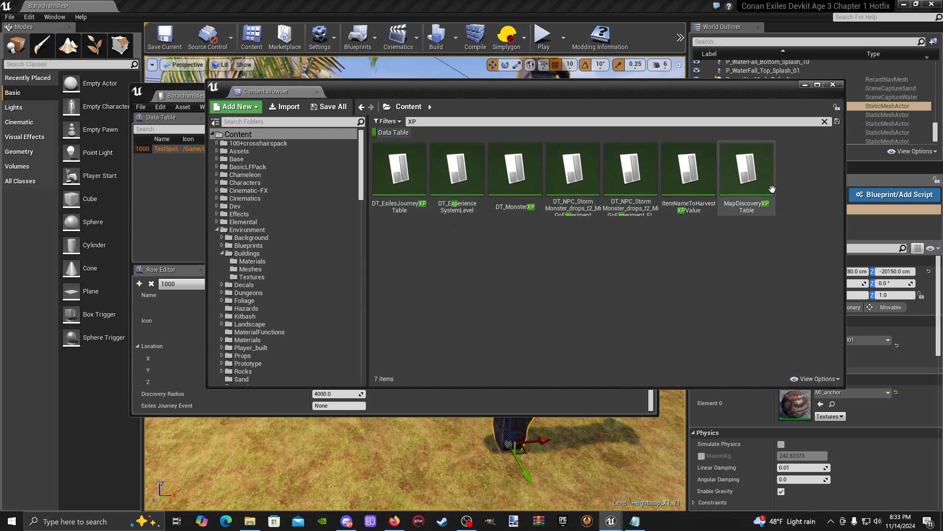
mouse_move(748, 189)
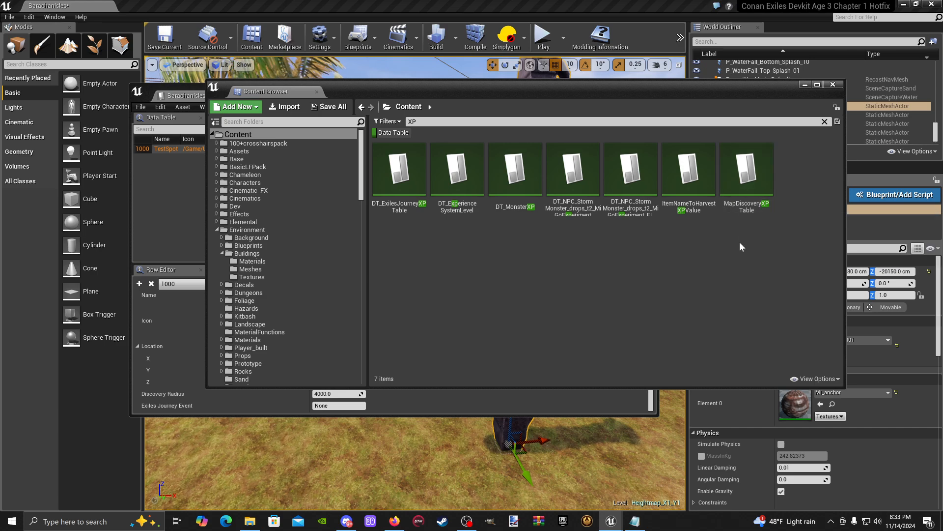
double_click(744, 177)
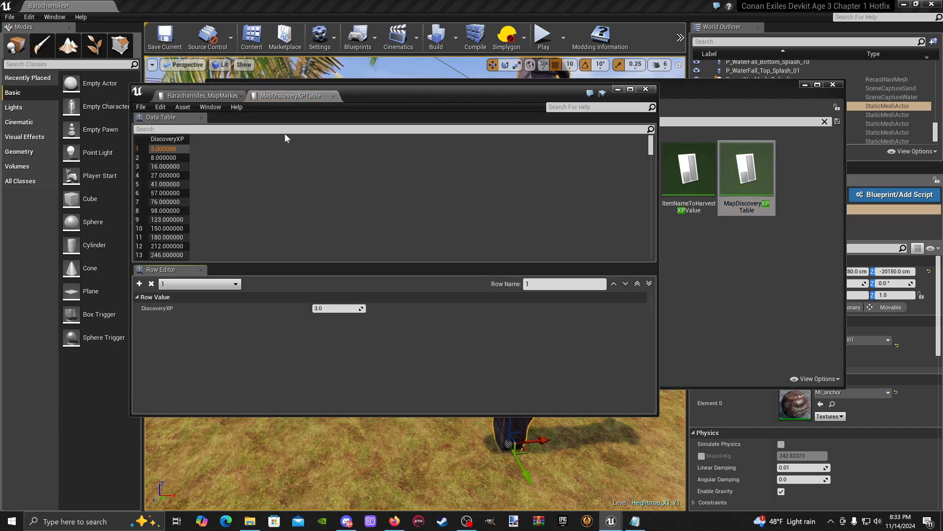
- Review the DiscoveryXP values in the rows of MapDiscoveryXPTable
scroll(194, 183, "down", 1)
scroll(176, 197, "down", 4)
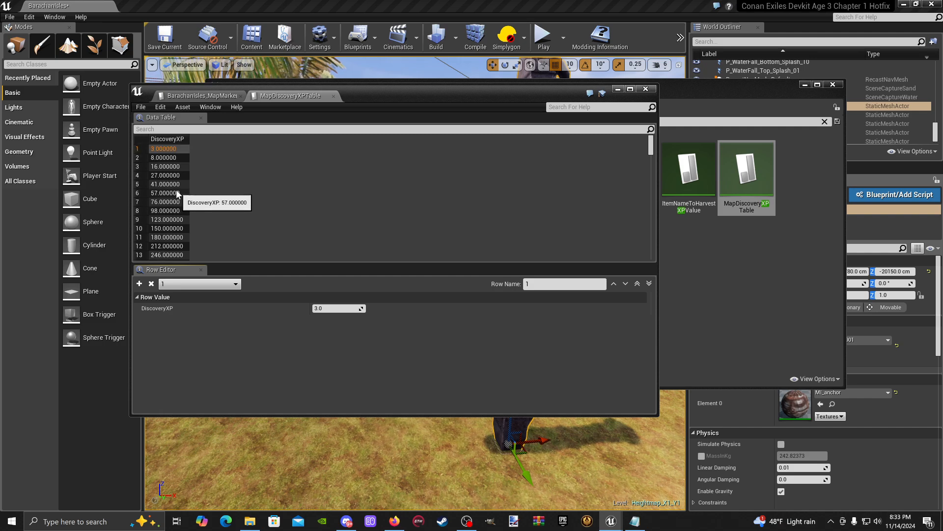
scroll(167, 213, "down", 3)
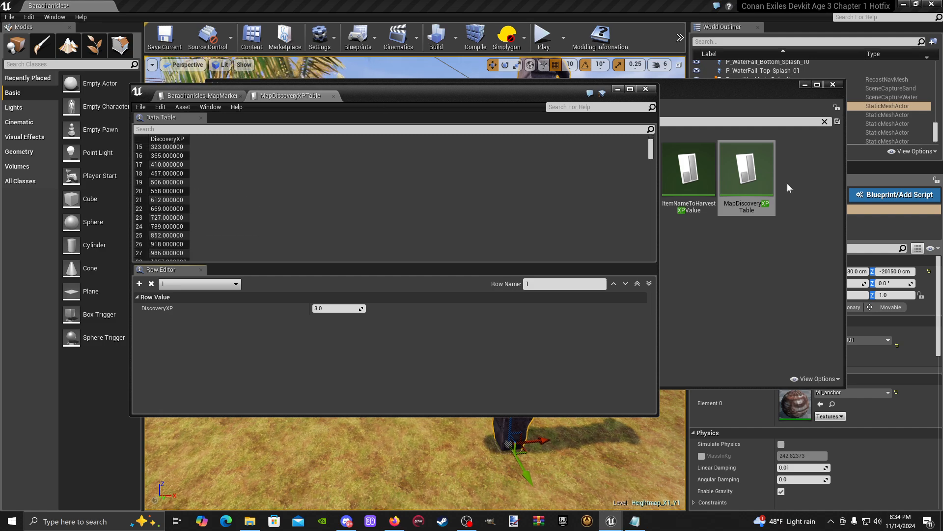
left_click(777, 253)
left_click(163, 370)
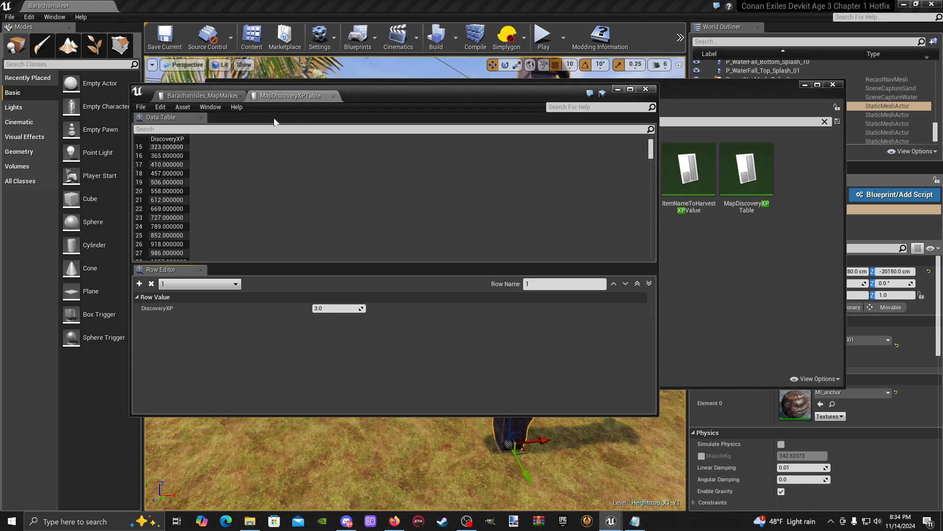
- Return to the Content Browser, open The_Barachan_Isles mod's DataTables folder and clear the asset search
left_click_drag(434, 94, 476, 162)
left_click(469, 92)
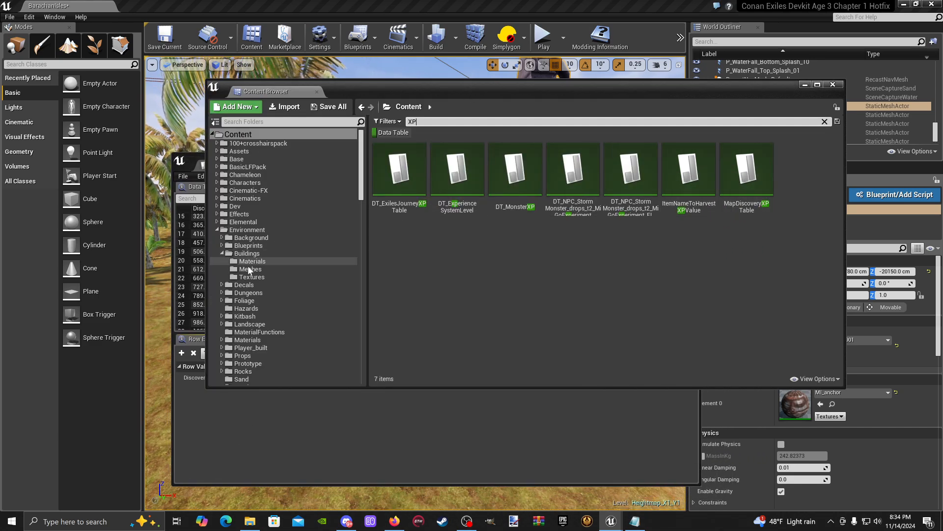
scroll(256, 295, "down", 9)
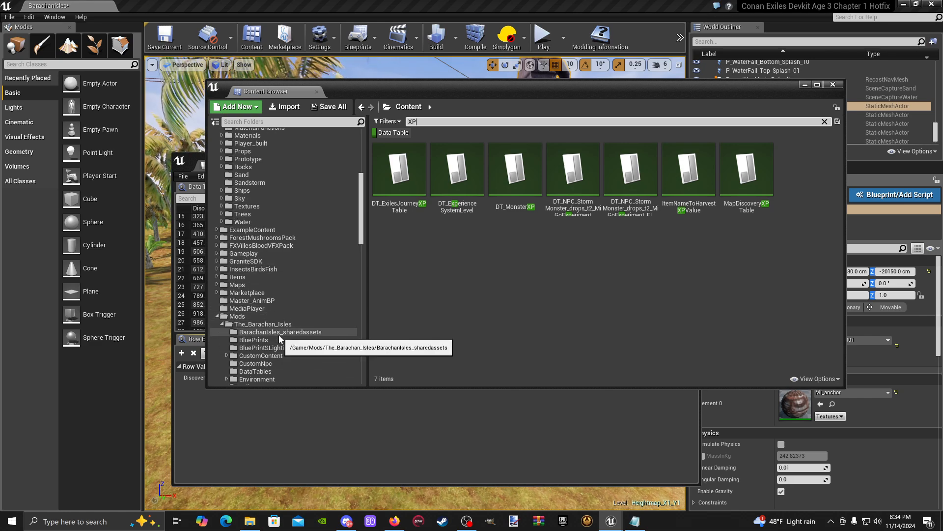
left_click(276, 370)
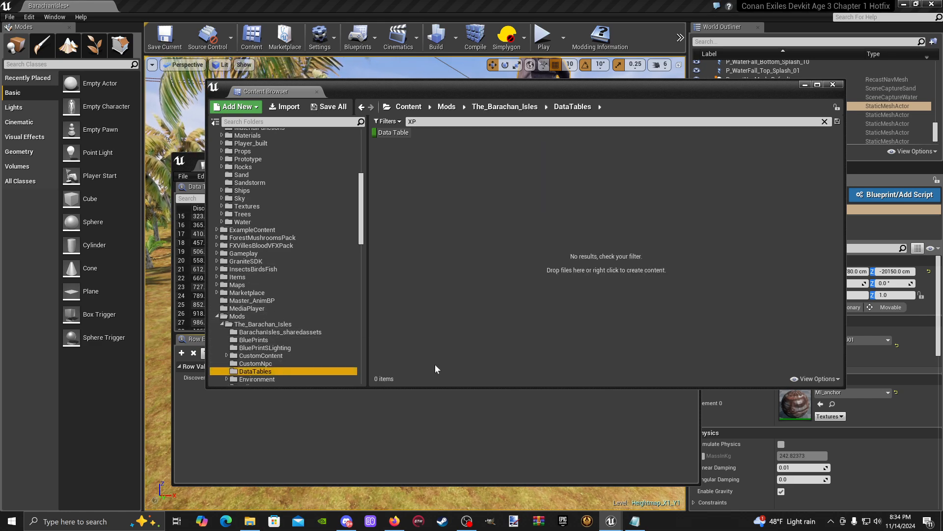
left_click(826, 121)
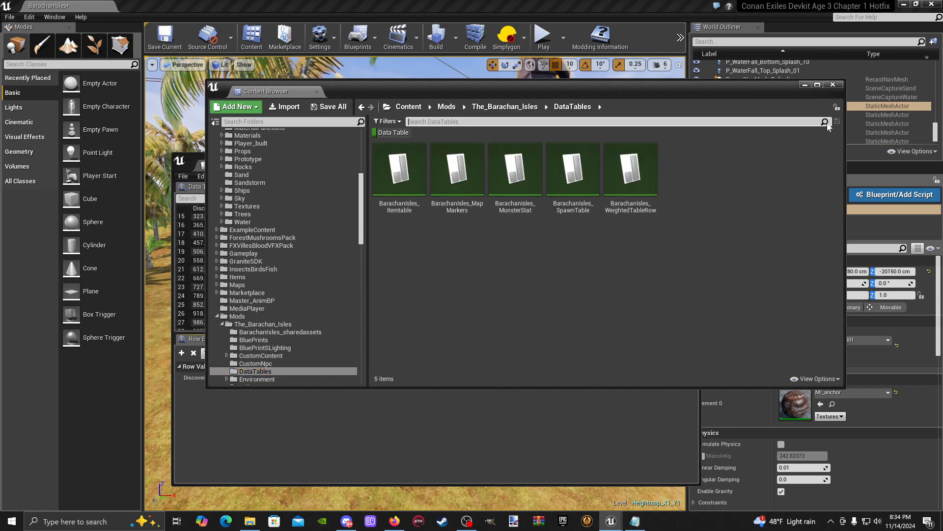
- Create a new data table in the mod's DataTables folder using Map Discovery XPStructure as its row structure
right_click(720, 191)
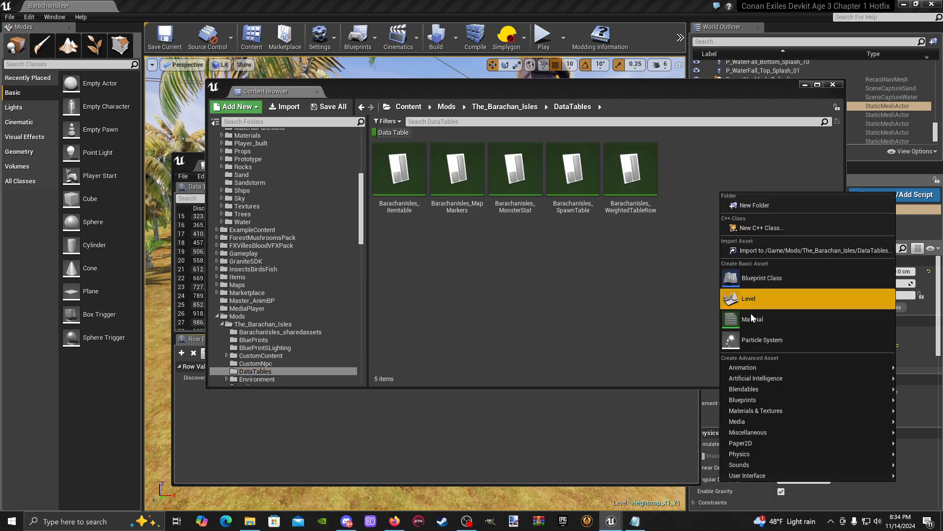
mouse_move(751, 432)
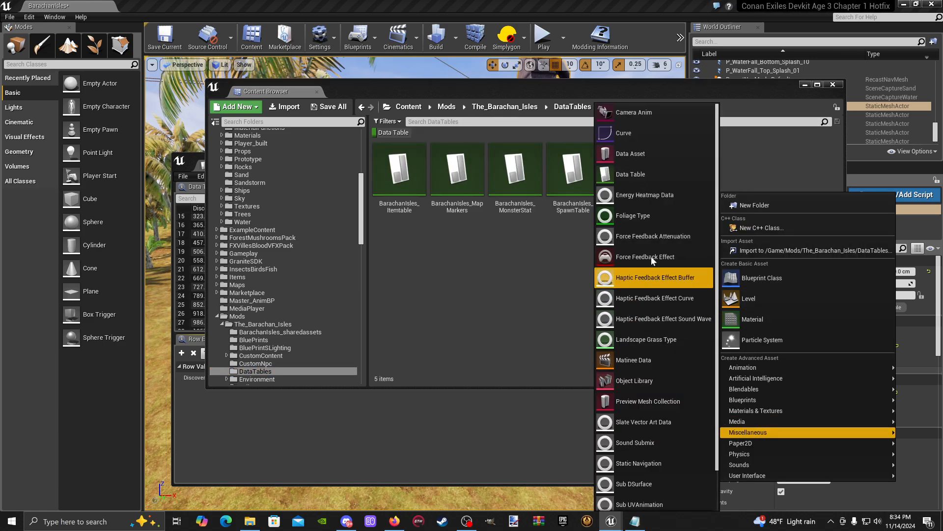
left_click(648, 178)
left_click(511, 248)
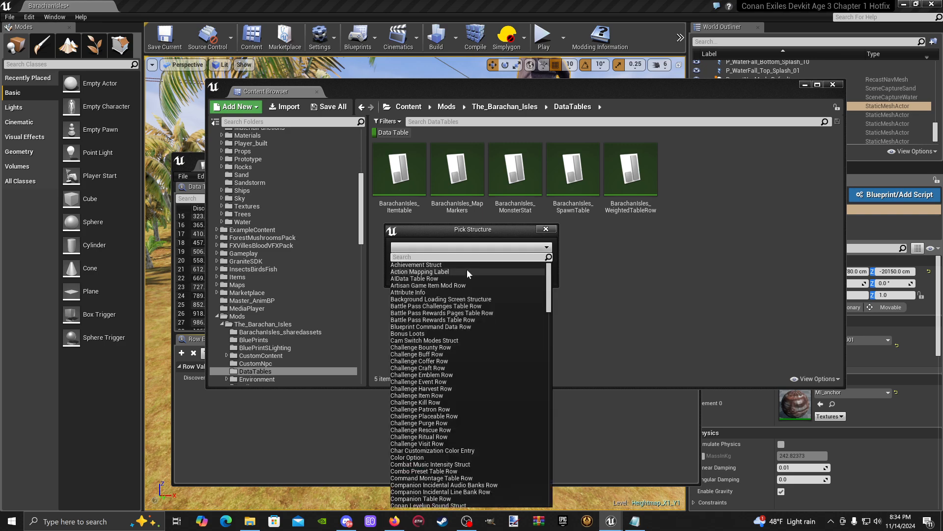
type("map")
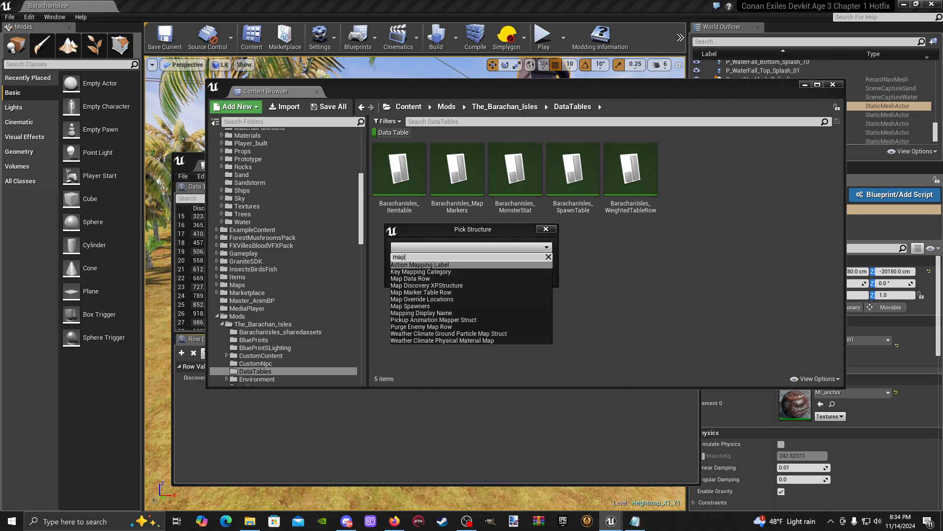
left_click(437, 285)
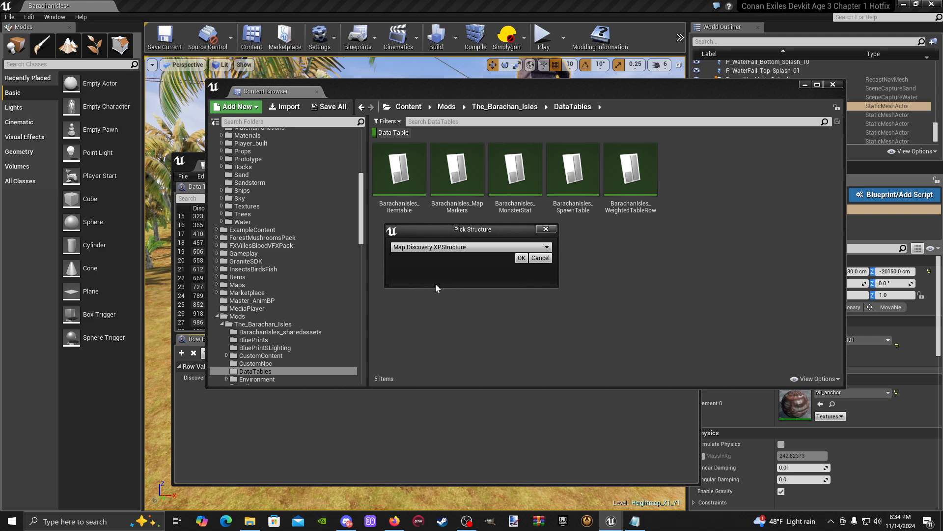
left_click(523, 258)
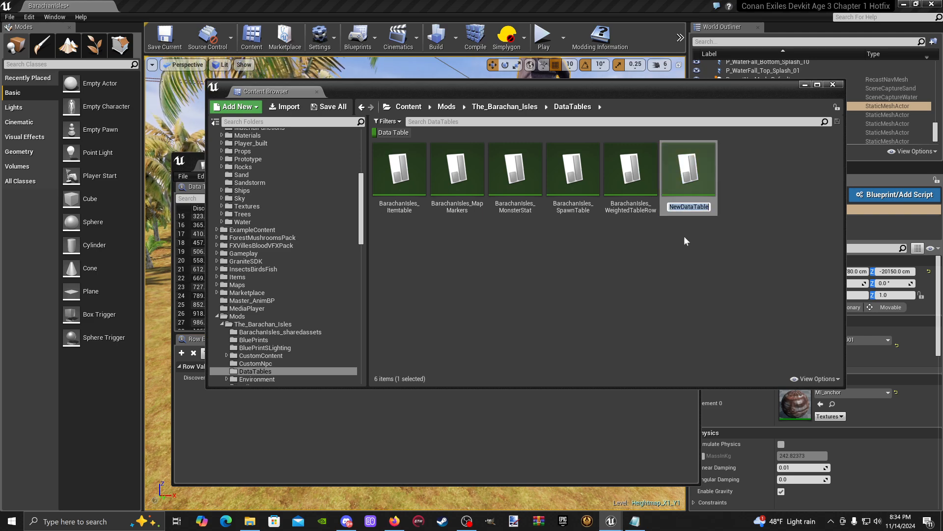
- Name the new data table BarachanIsles_MapDiscoveryXP
key("BackSpace")
type("Barachan")
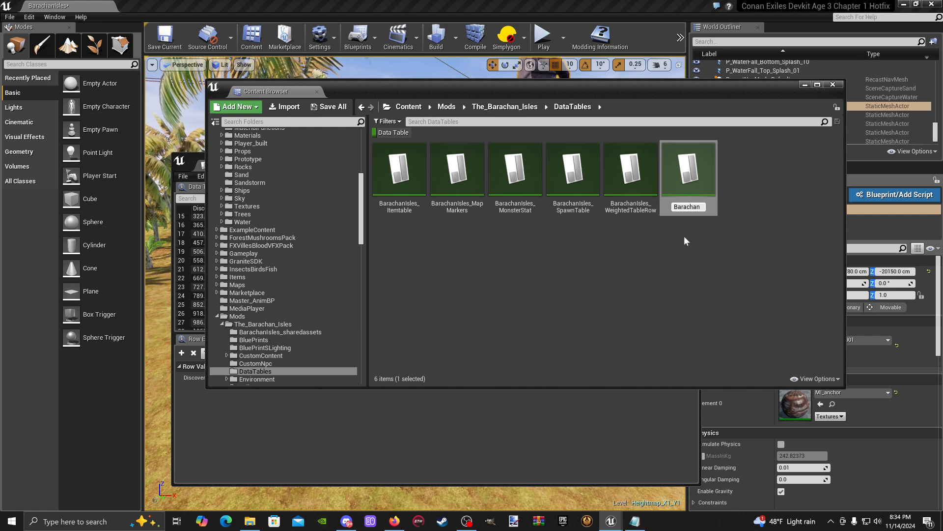
type("Isles_")
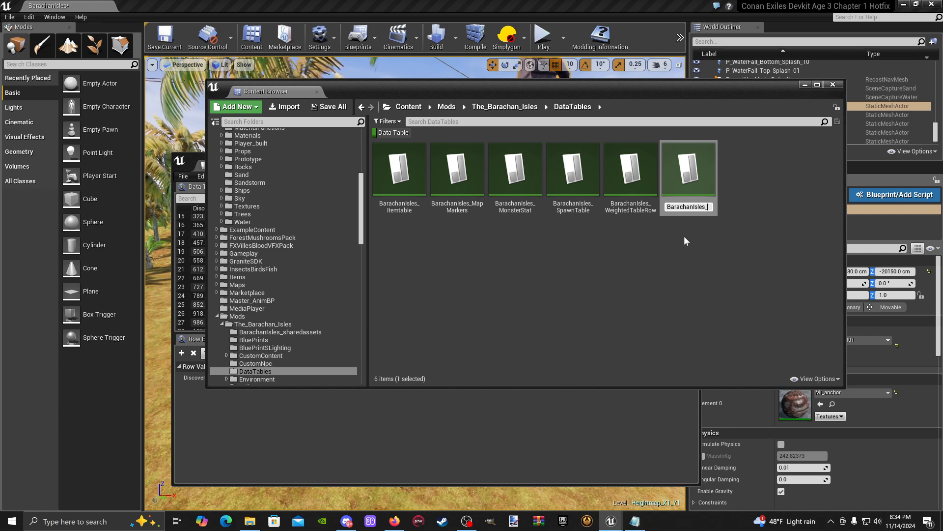
type("MapXP")
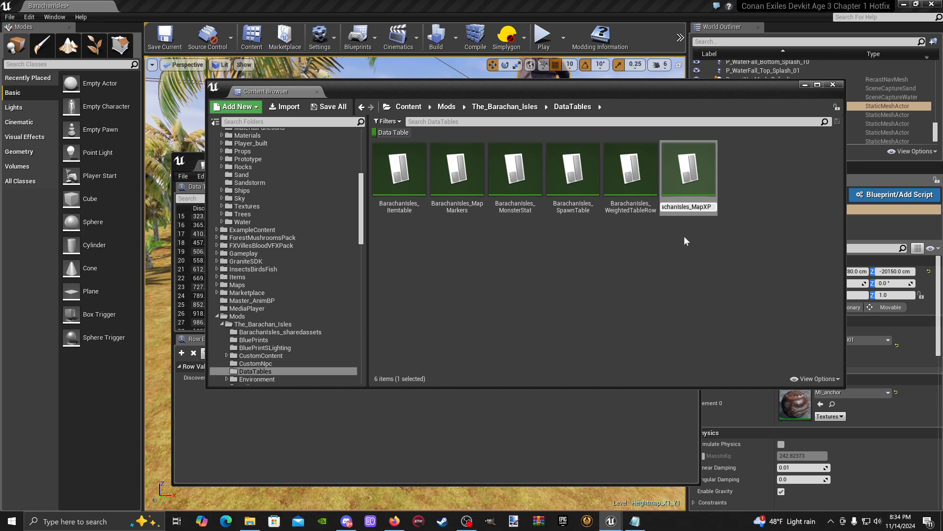
key("BackSpace")
key("BackSpace")
type("Discovery")
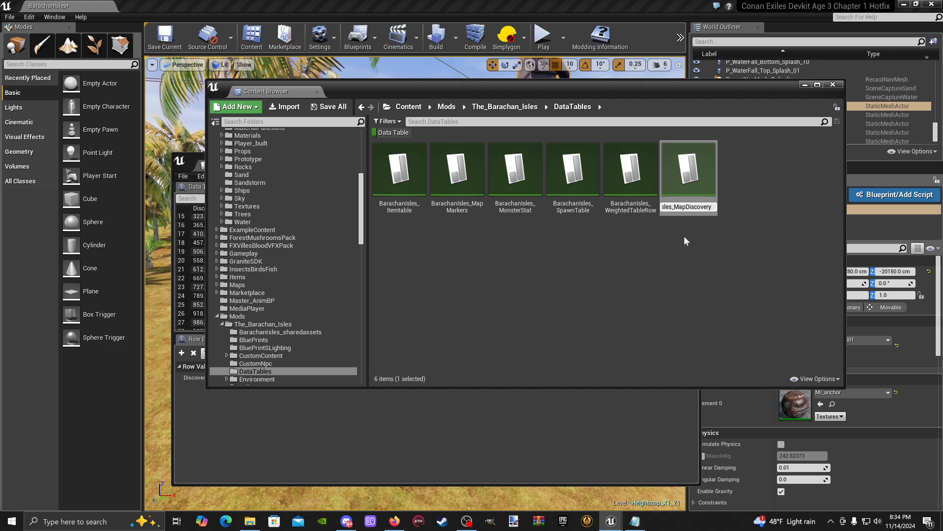
key("Return")
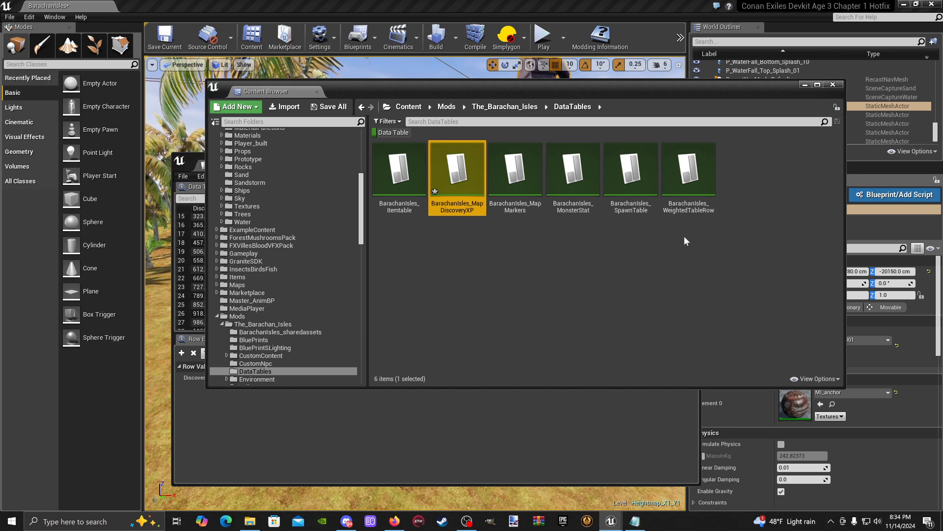
- Open BarachanIsles_MapDiscoveryXP and add a row named 1000
double_click(462, 192)
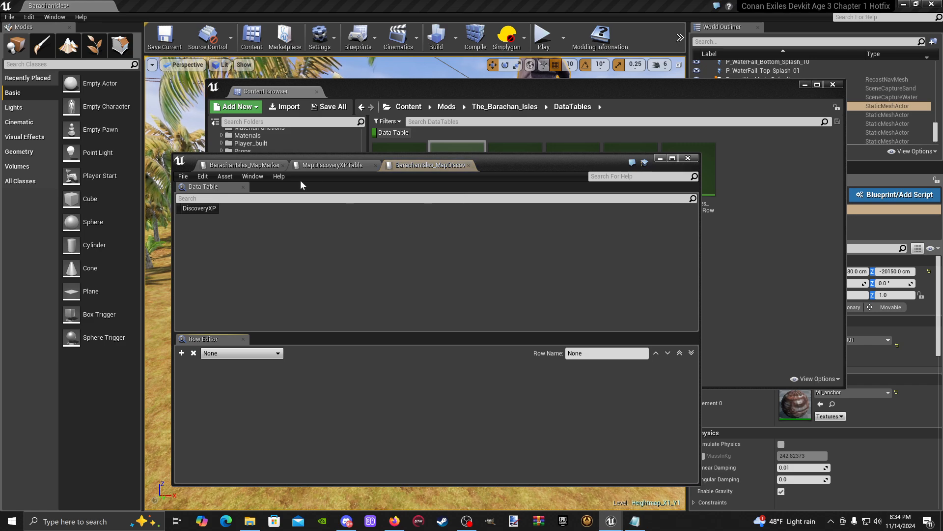
left_click(181, 353)
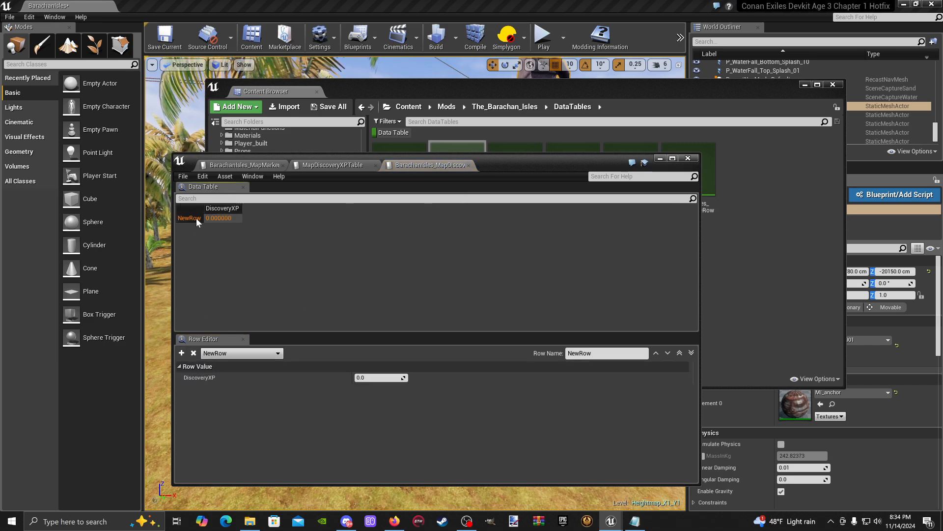
left_click(599, 357)
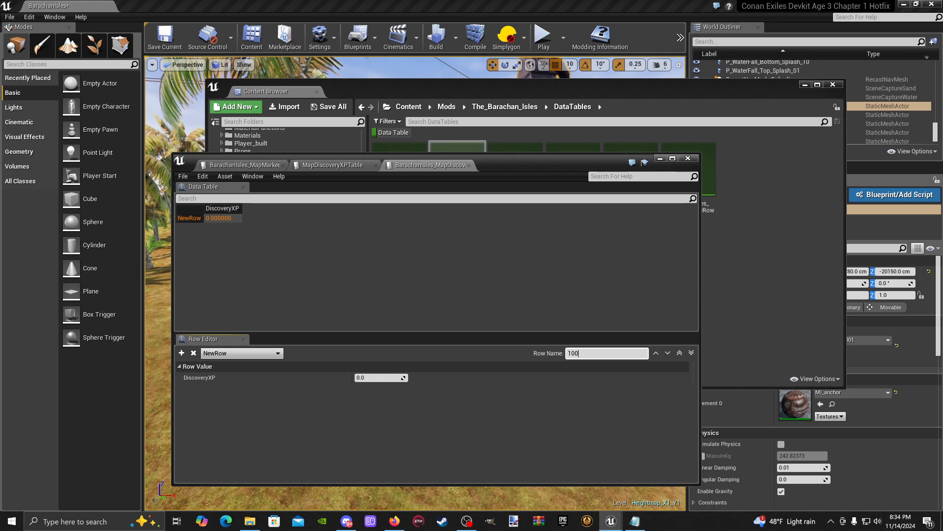
type("1000")
key("Return")
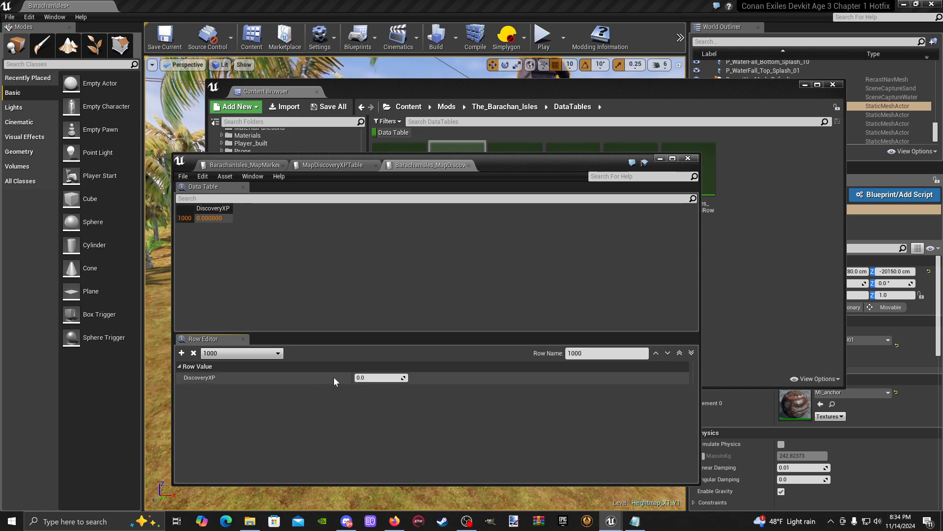
- Set row 1000's DiscoveryXP to 1000, then save the table and close the data table window
key("BackSpace")
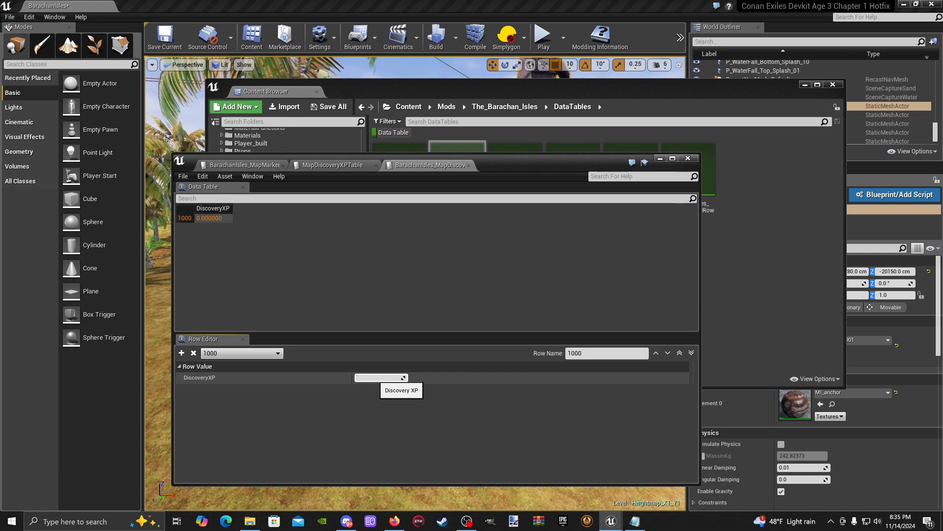
type("1000")
key("Return")
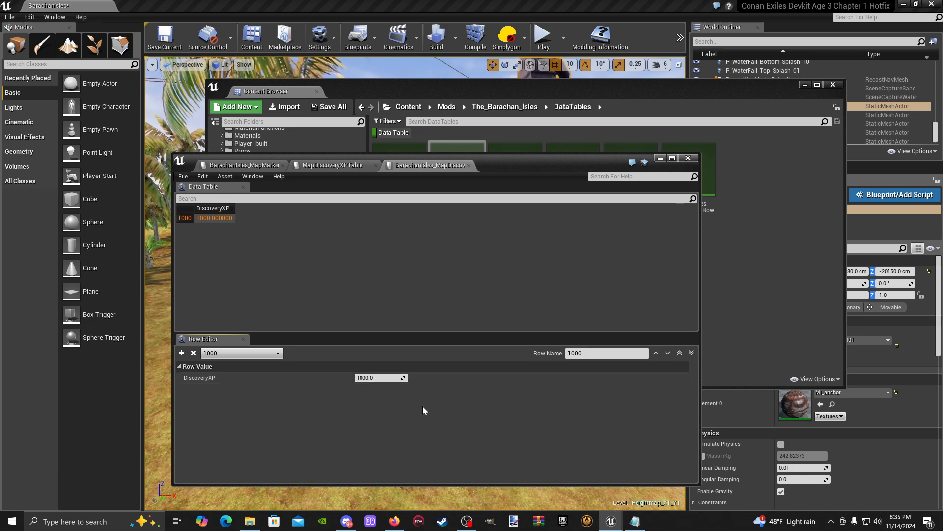
left_click(183, 176)
left_click(200, 195)
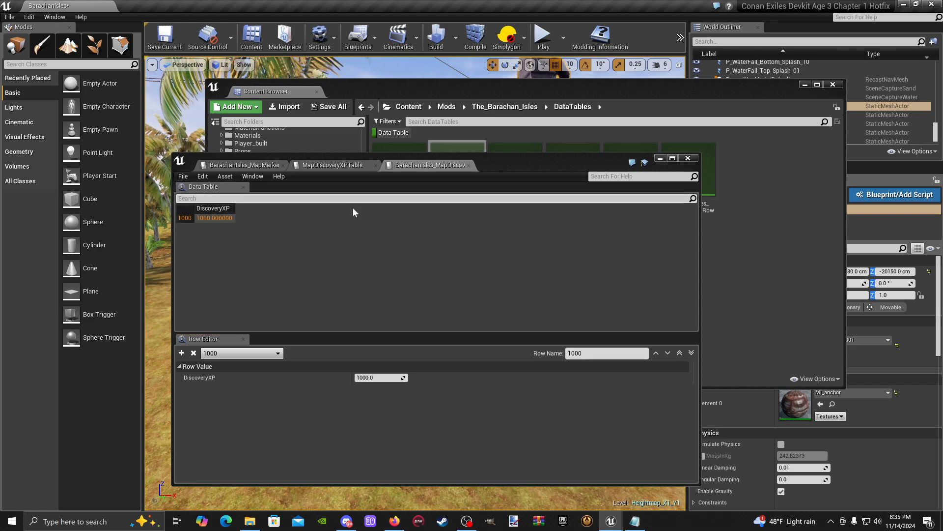
left_click(688, 158)
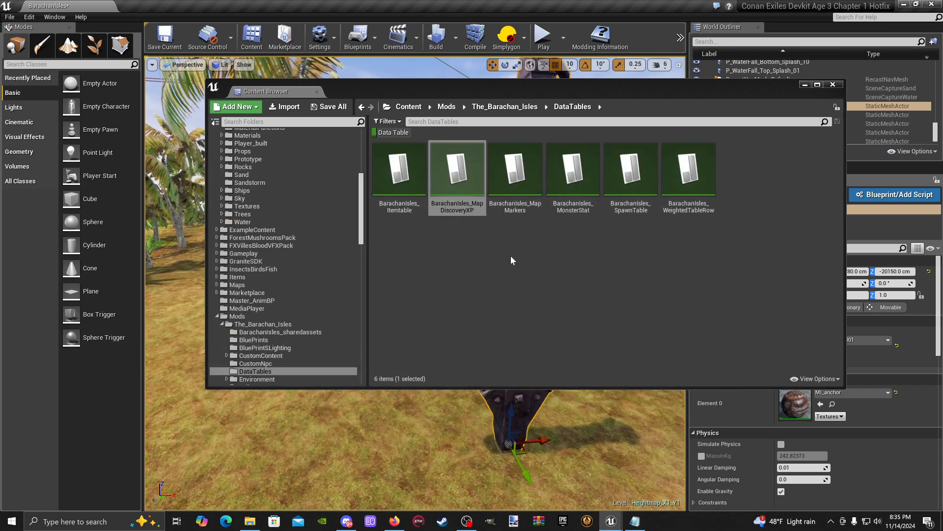
- Show all asset types in the mod's Preload folder, save all modified content and open MC_Preload
left_click(467, 174)
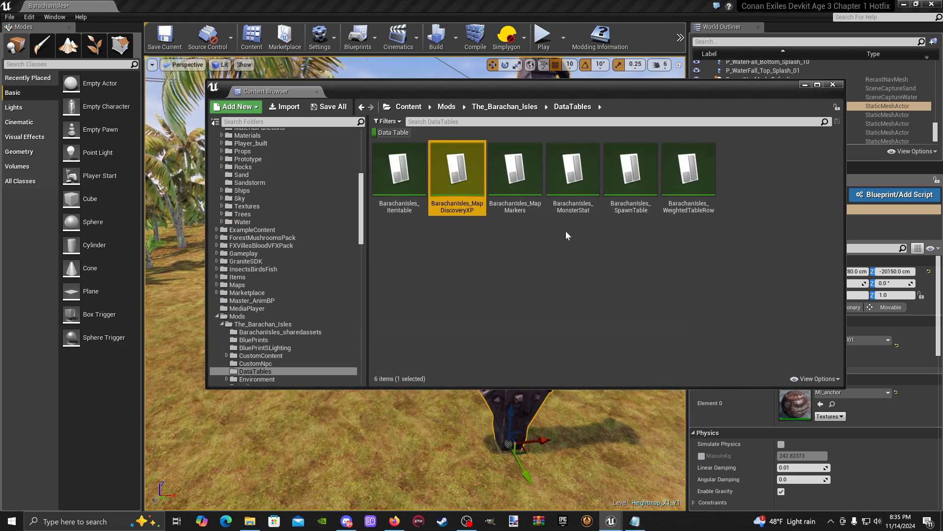
left_click(471, 281)
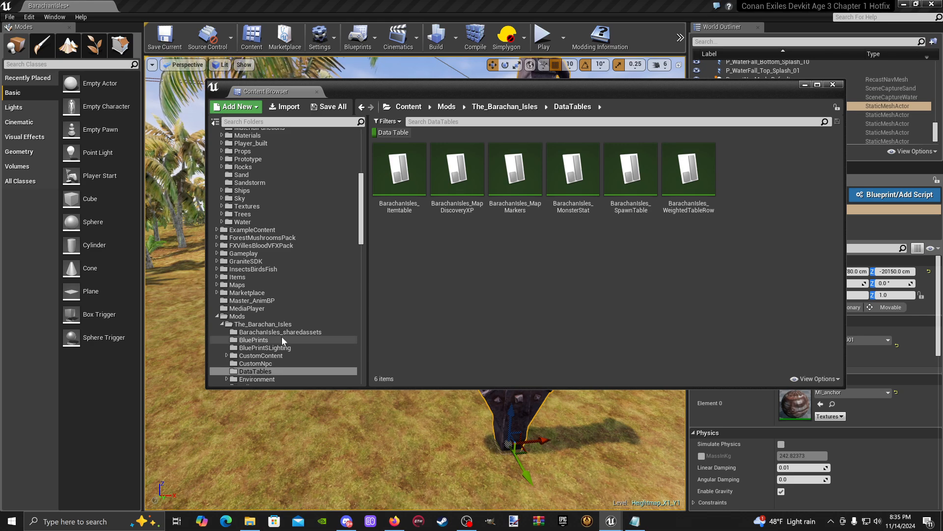
scroll(269, 358, "down", 4)
left_click(256, 316)
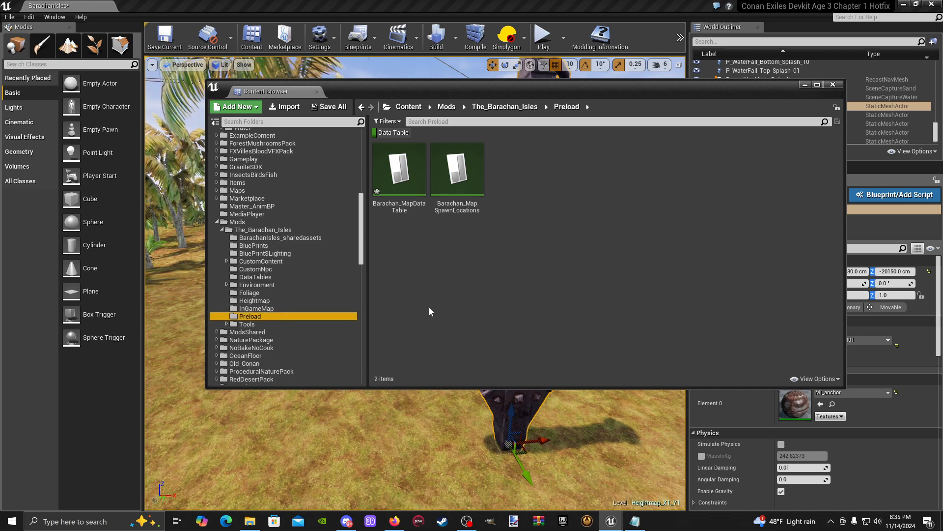
left_click(392, 133)
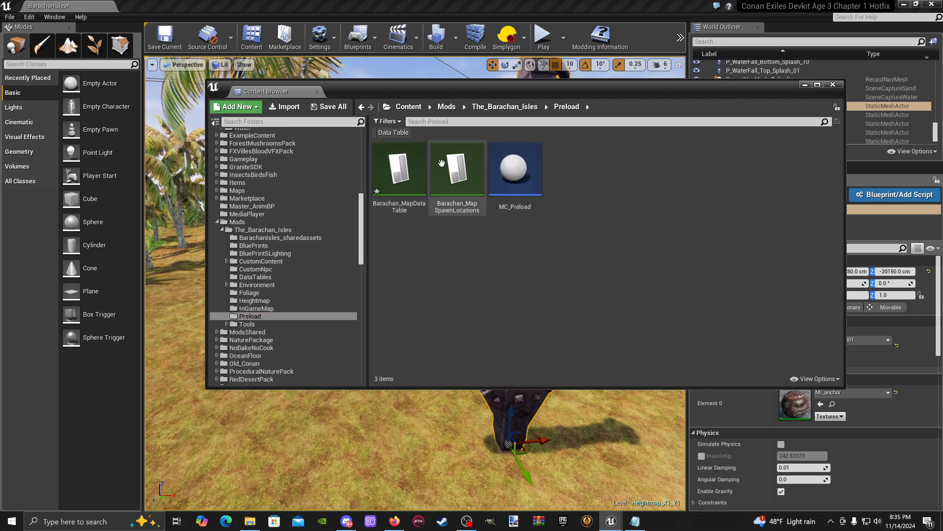
left_click(329, 107)
left_click(559, 350)
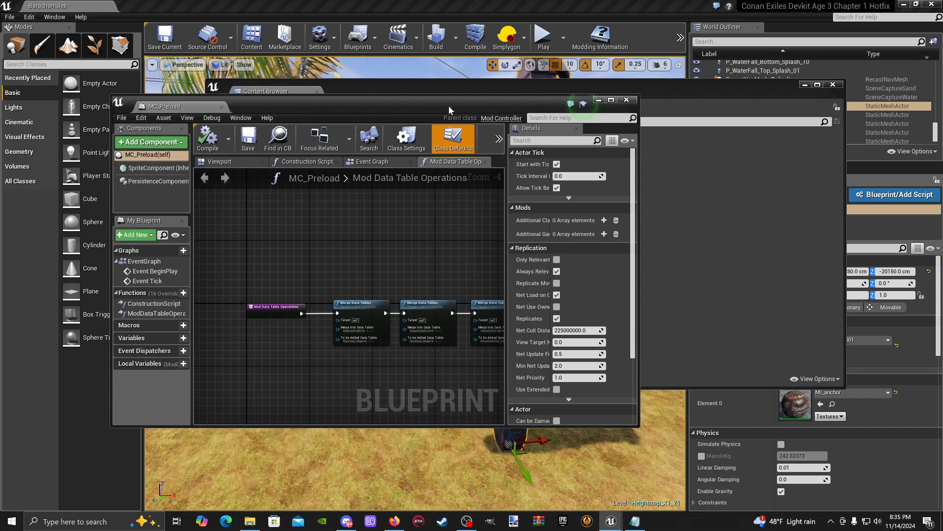
- Enlarge the MC_Preload window and duplicate the last Merge Data Tables node twice in the Mod Data Table Operations graph
left_click_drag(449, 105, 441, 75)
left_click_drag(632, 399, 885, 467)
right_click_drag(577, 345, 351, 265)
scroll(500, 243, "up", 4)
right_click_drag(489, 239, 456, 340)
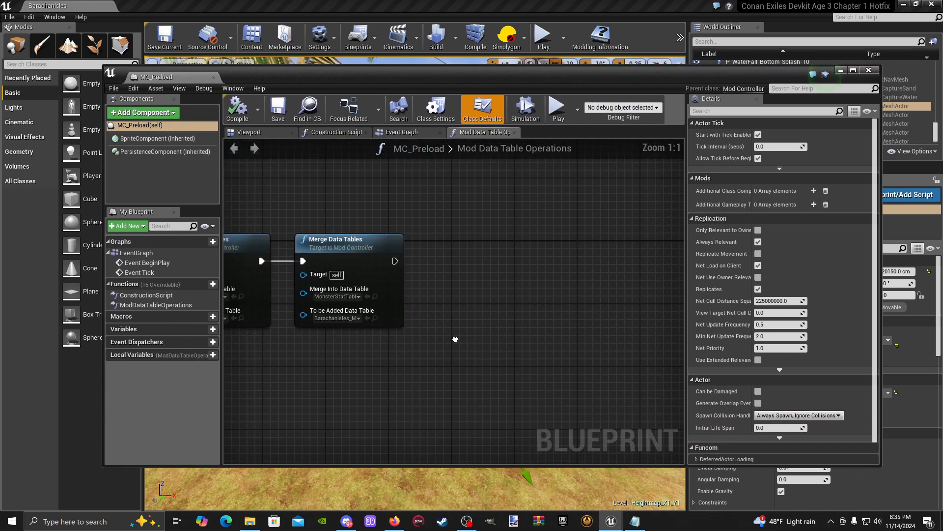
left_click(361, 271)
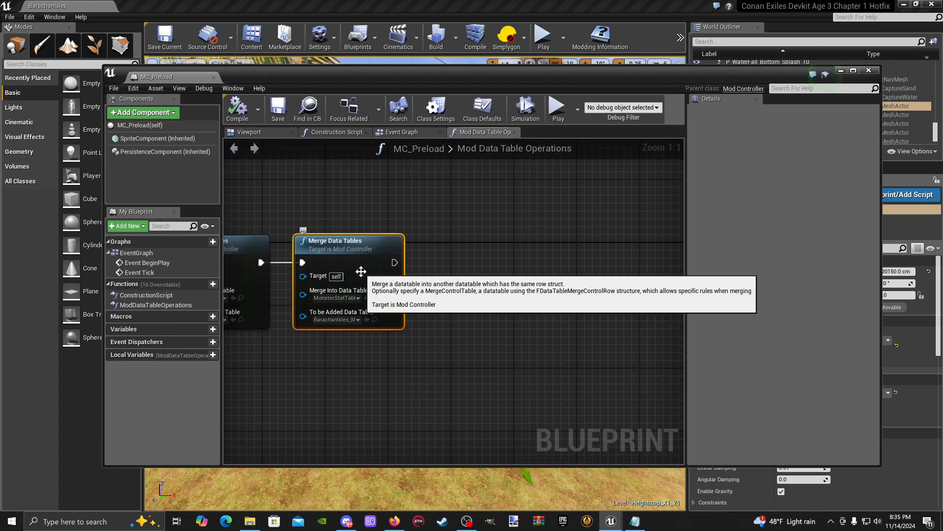
key("ctrl+d")
left_click_drag(421, 281, 479, 253)
right_click_drag(470, 278, 386, 261)
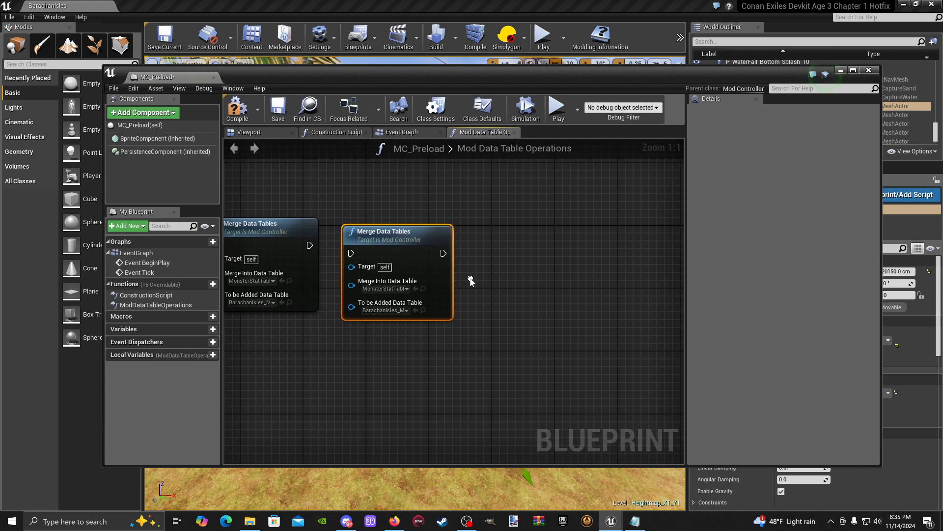
key("ctrl+d")
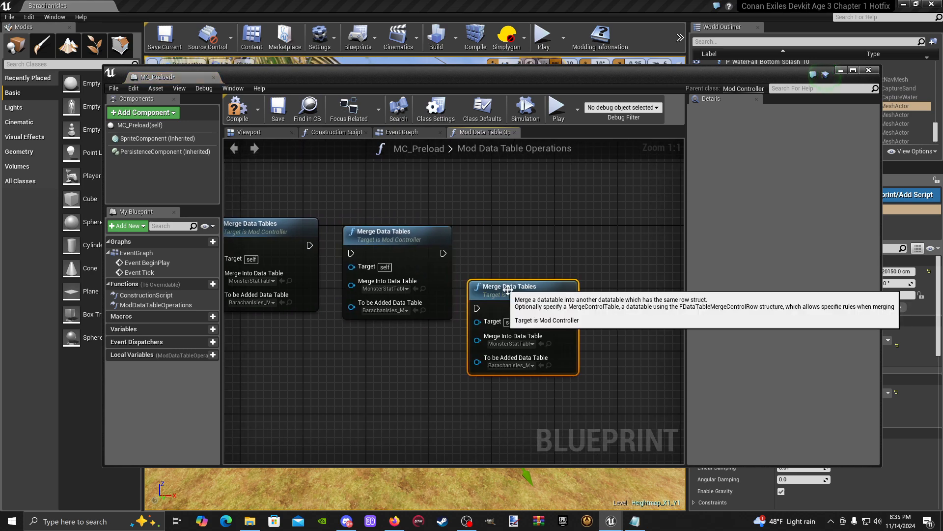
- Line up the two duplicated Merge Data Tables nodes and connect their execution pins in sequence after the existing node
left_click_drag(507, 282, 529, 241)
right_click_drag(529, 240, 594, 250)
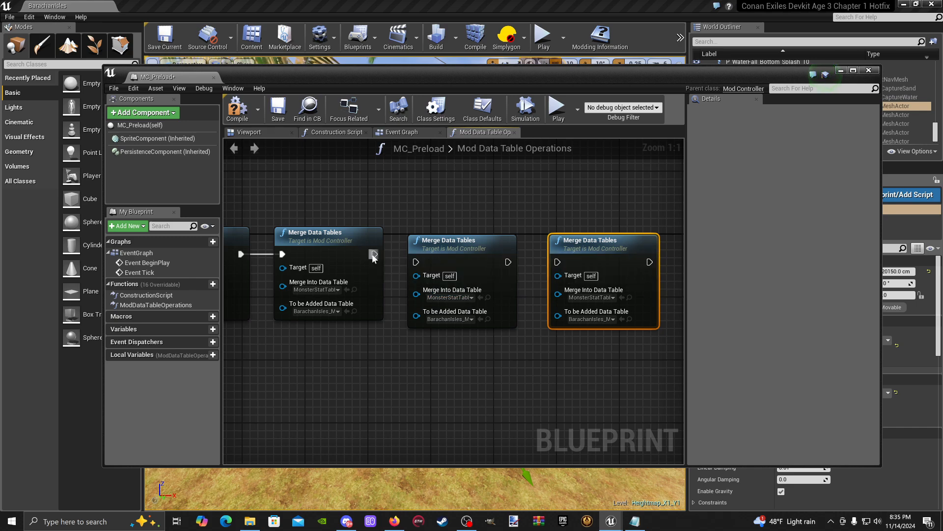
left_click_drag(375, 254, 446, 243)
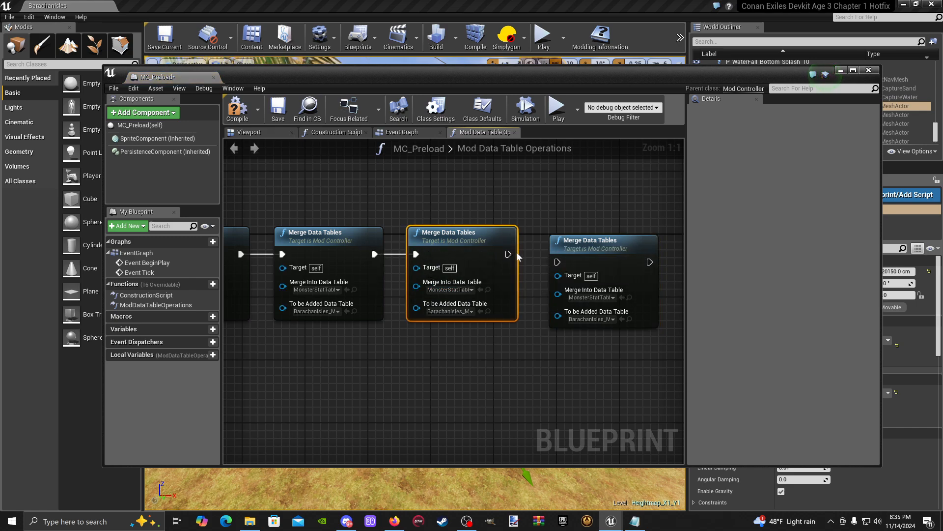
left_click_drag(508, 254, 565, 260)
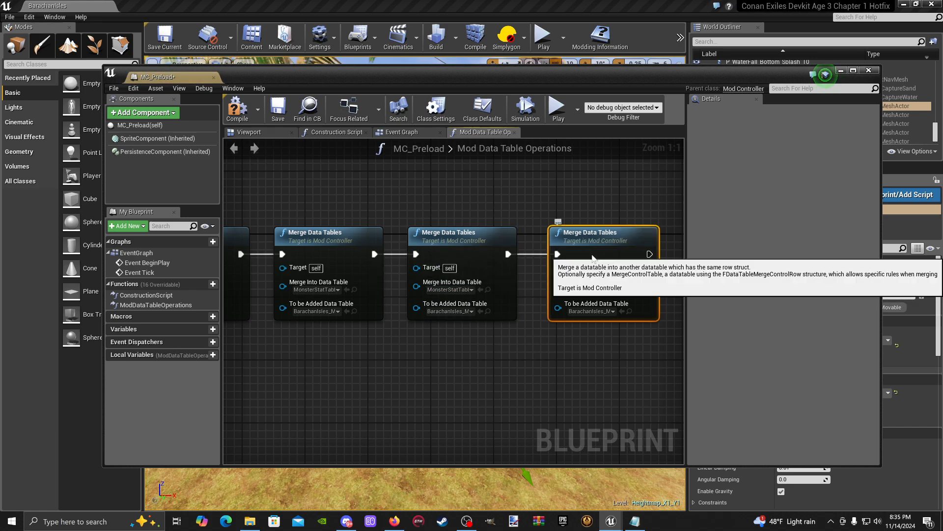
- On the first new Merge Data Tables node, merge BarachanIsles_MapMarkers into the MapMarkers table
left_click(472, 290)
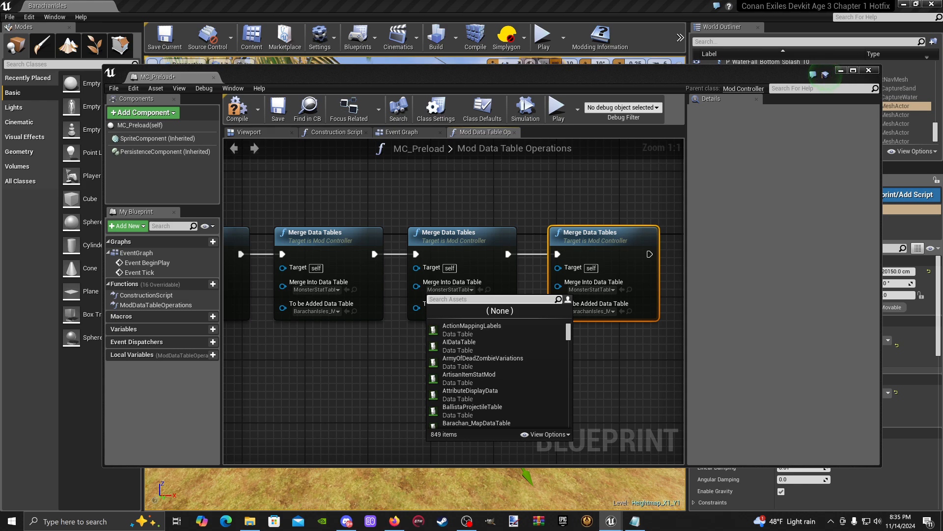
type("mapma")
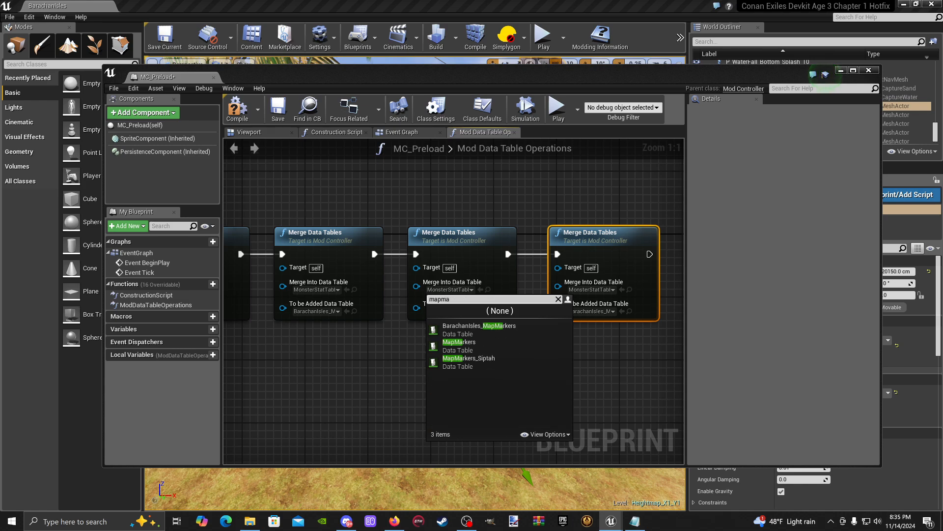
left_click(479, 346)
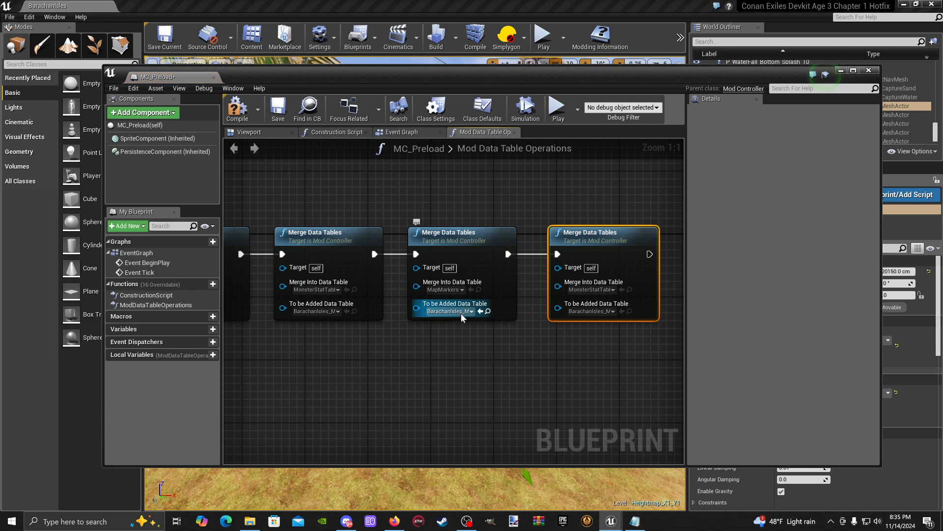
left_click(452, 311)
type("mapamar")
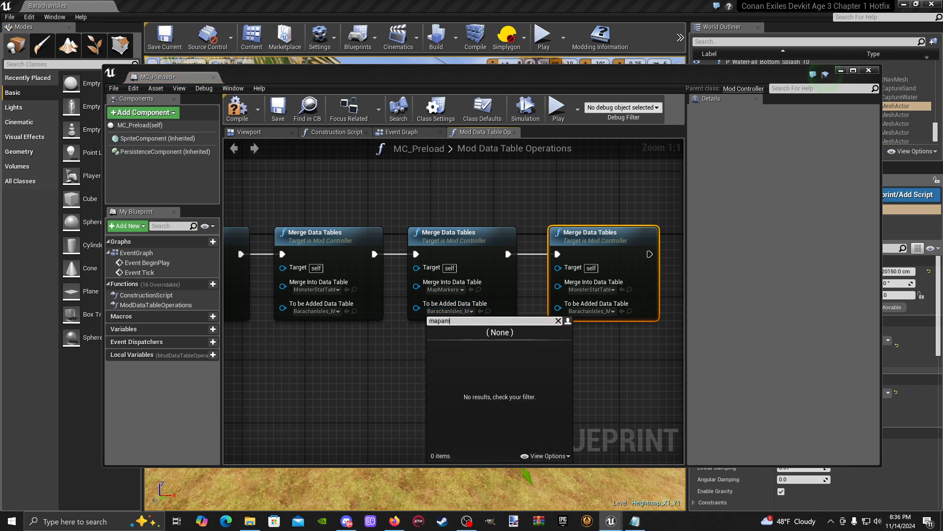
key("BackSpace")
key("BackSpace")
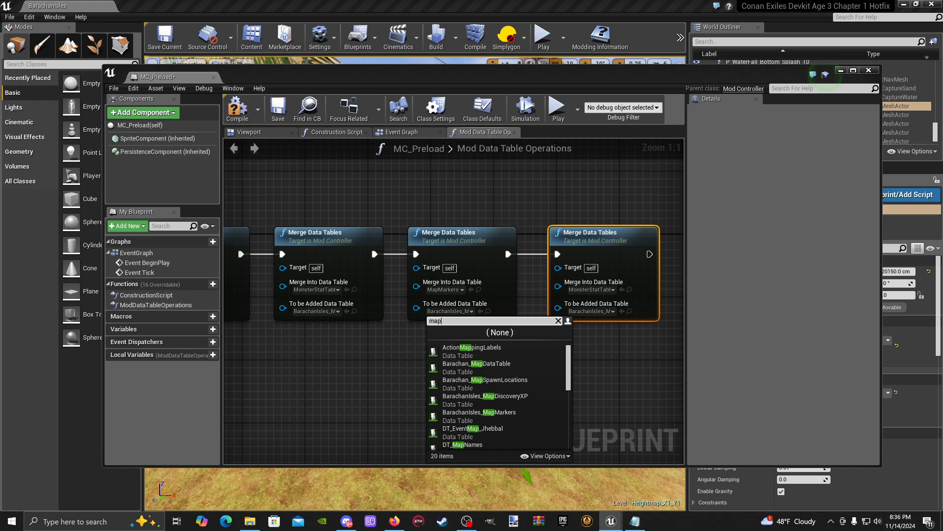
type("mar")
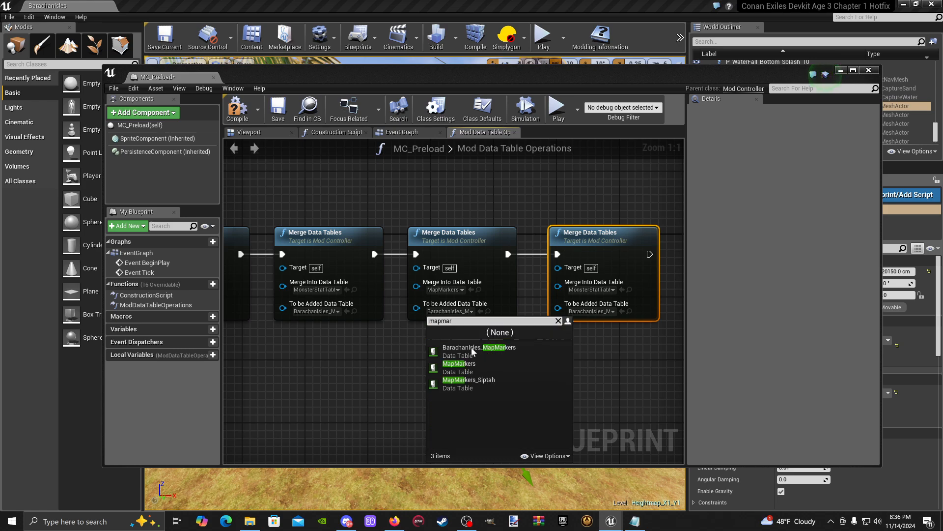
left_click(472, 349)
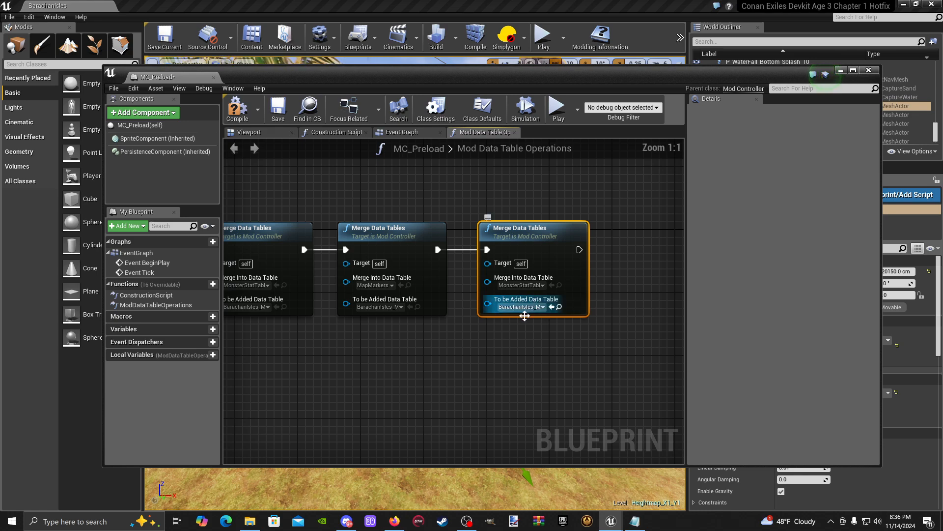
- On the last Merge Data Tables node, merge BarachanIsles_MapDiscoveryXP into MapDiscoveryXPTable
right_click_drag(476, 338, 393, 341)
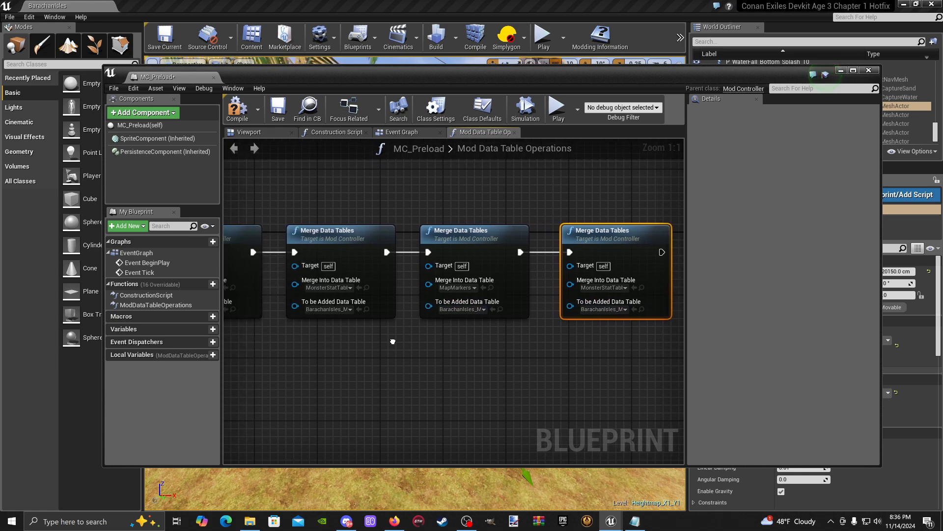
right_click_drag(488, 346, 344, 337)
left_click(472, 301)
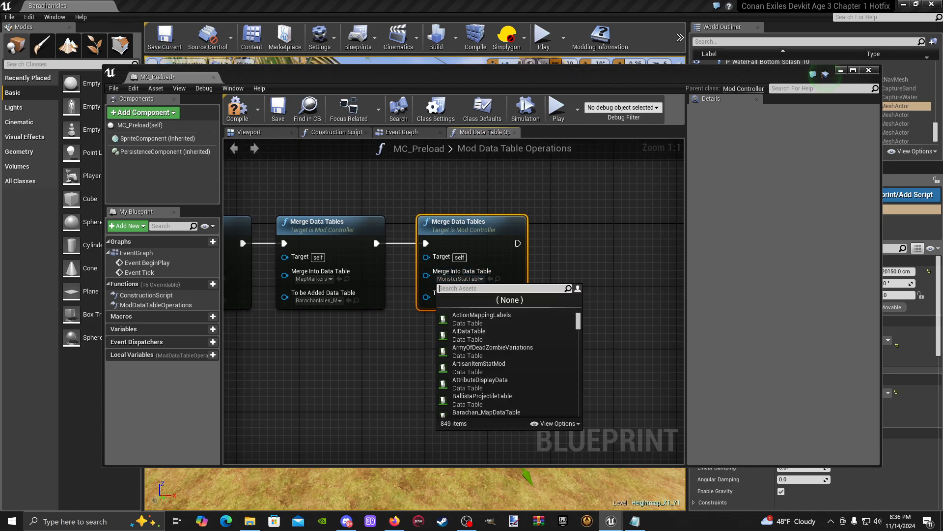
type("discover")
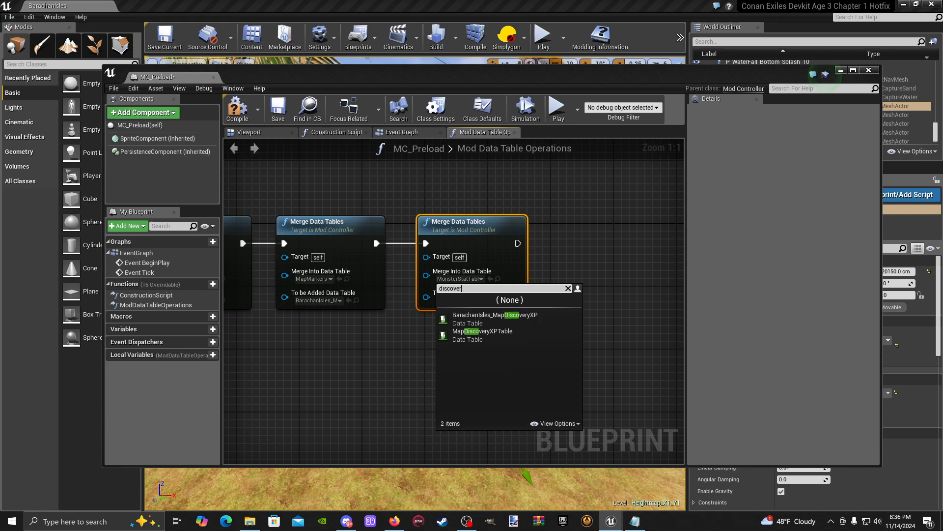
left_click(475, 337)
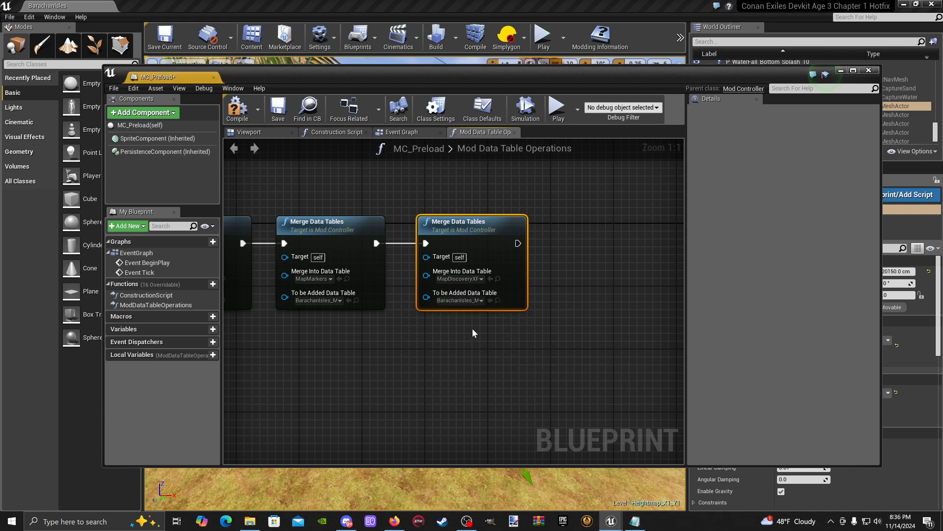
left_click(459, 300)
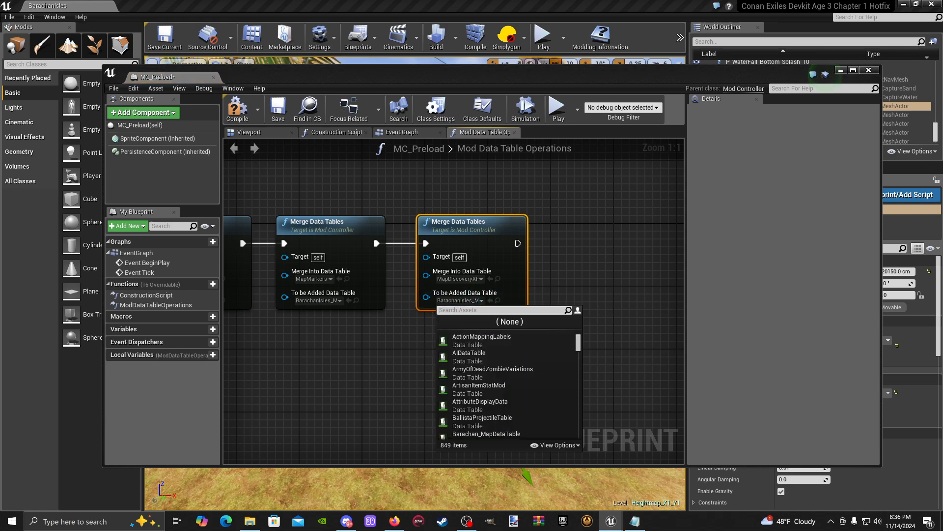
type("discovery")
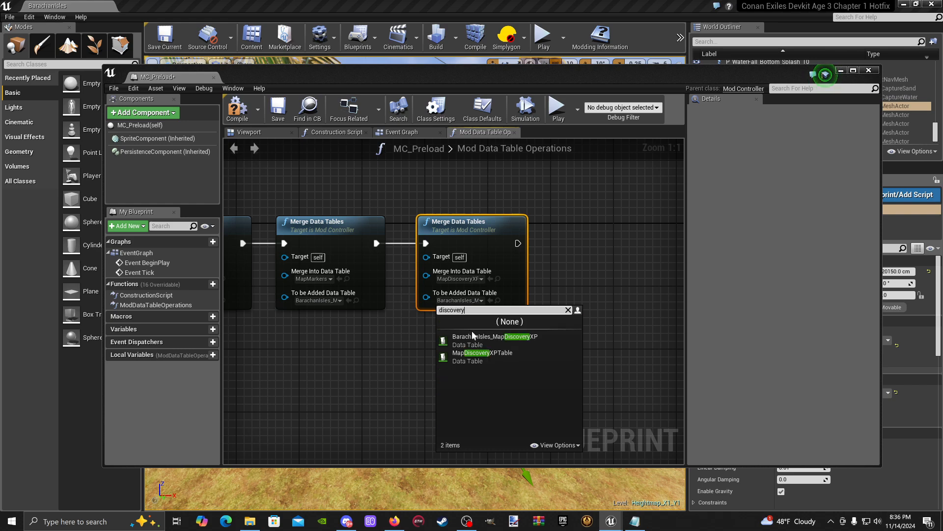
left_click(475, 341)
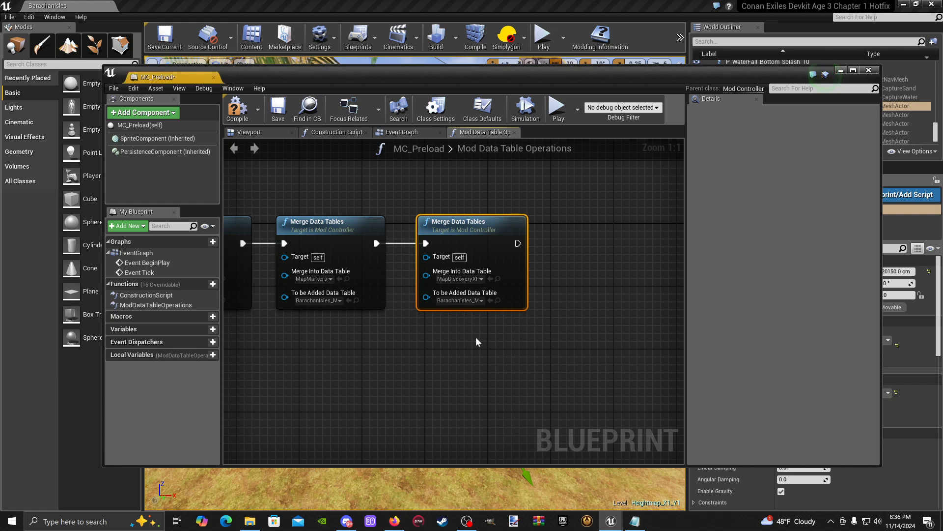
- Compile and save the MC_Preload blueprint, then close it and the Content Browser window
right_click_drag(408, 336, 468, 343)
left_click(241, 117)
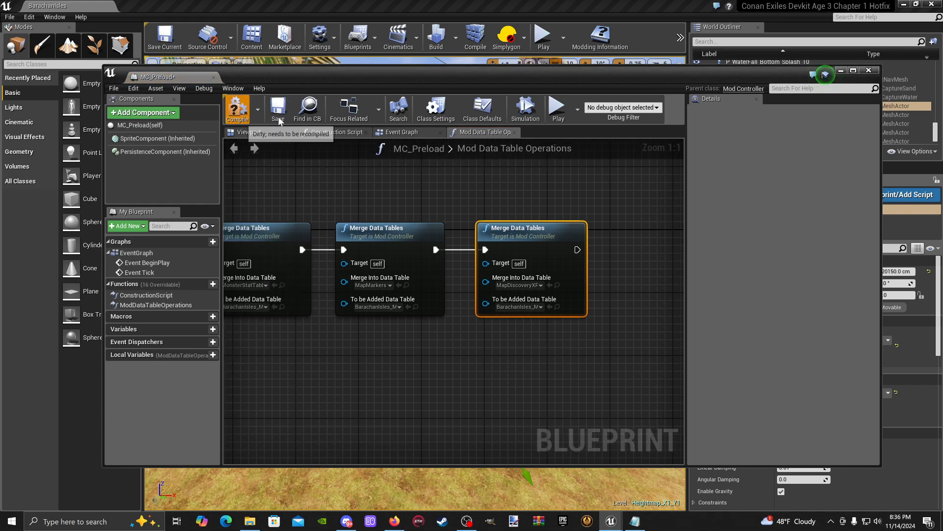
left_click(278, 117)
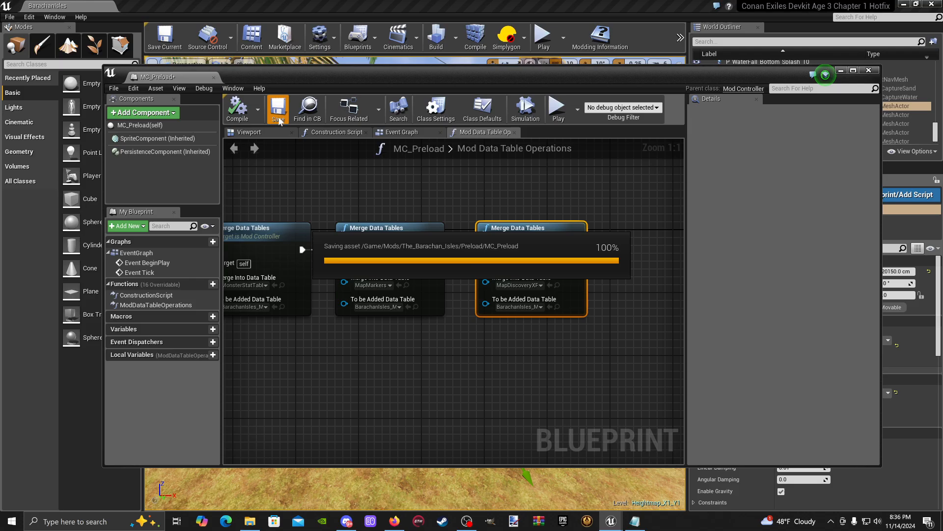
left_click(214, 78)
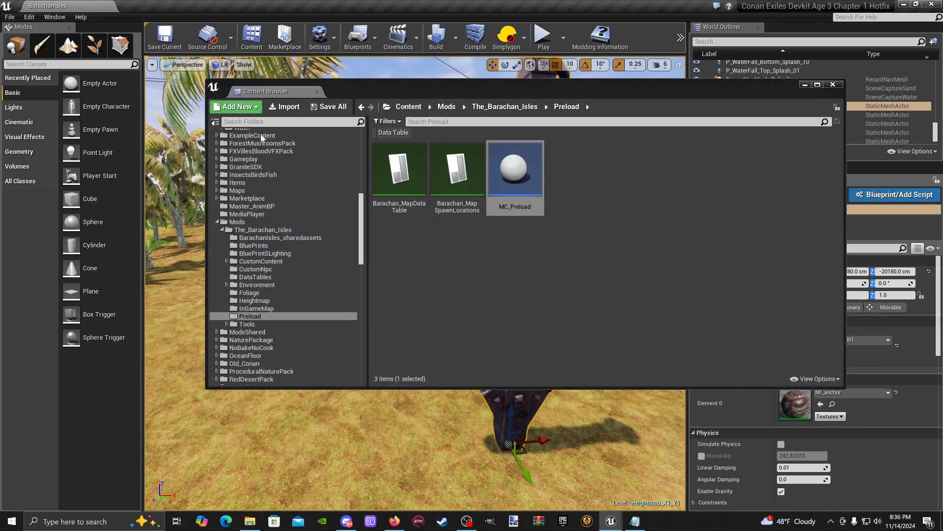
left_click(836, 85)
- Fly the viewport camera to the sandy beach by the water and save the current level
key("w")
right_click_drag(376, 322, 545, 314)
key("s")
key("w")
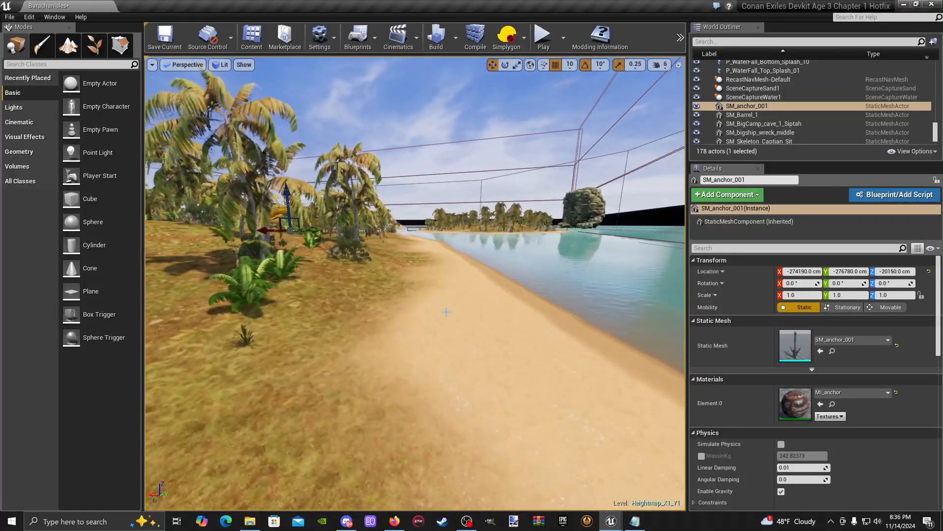
left_click(166, 39)
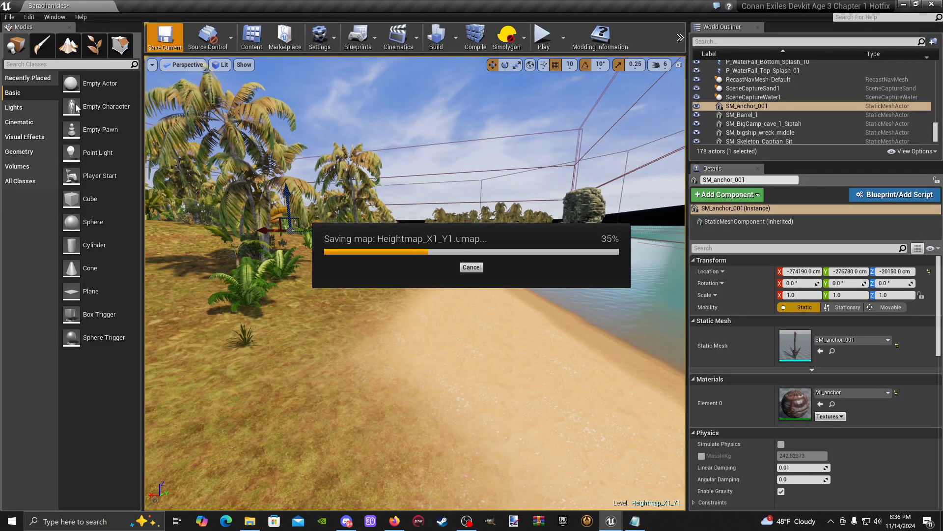
left_click(165, 39)
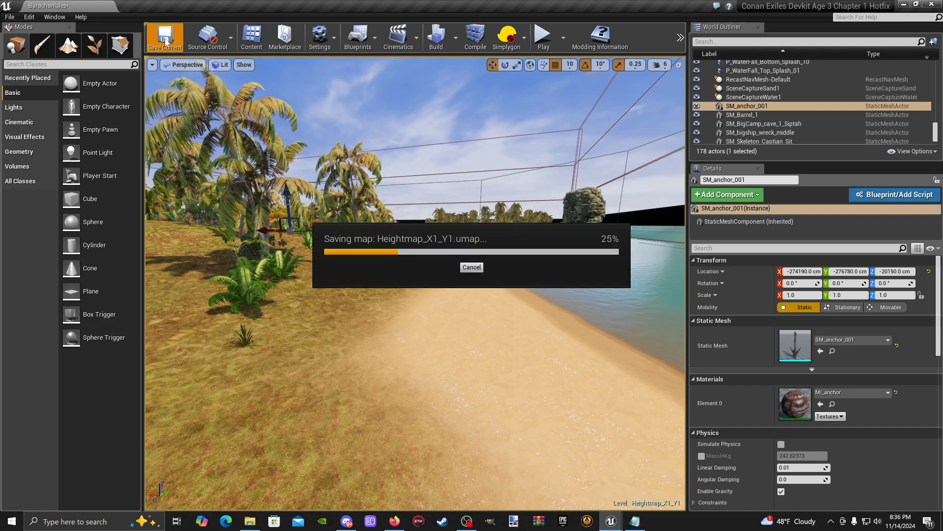
- Start a game preview from the sandy path along the shore
right_click_drag(495, 443, 468, 438)
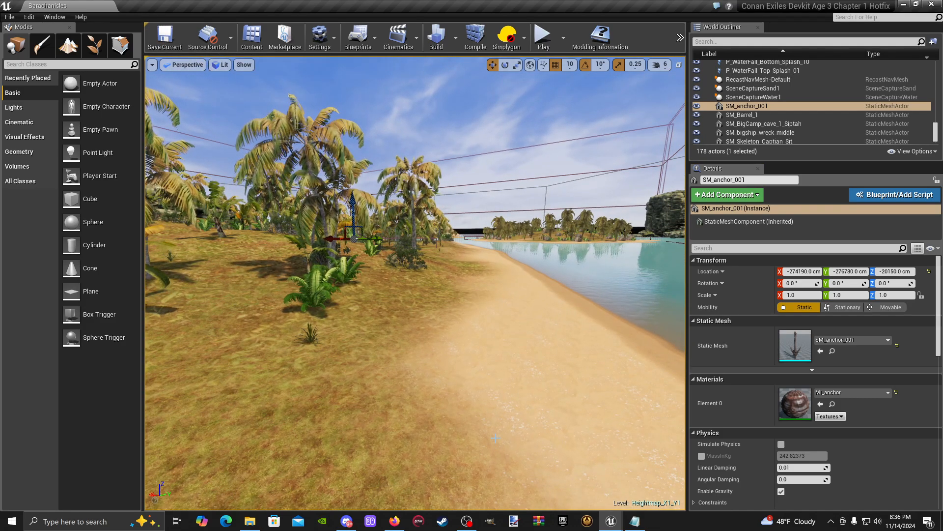
right_click(510, 482)
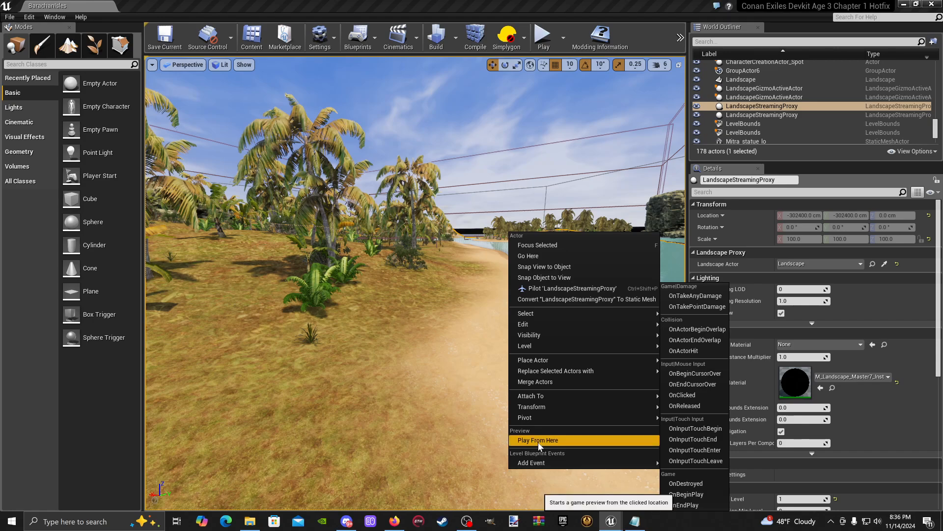
left_click(539, 443)
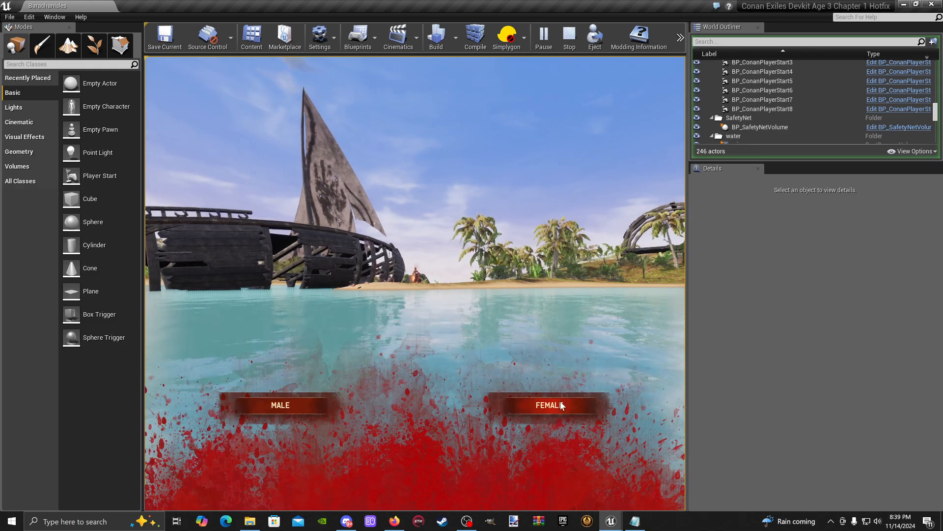
- Choose a female character in the game preview, then finalize and confirm her with the default options
left_click(560, 403)
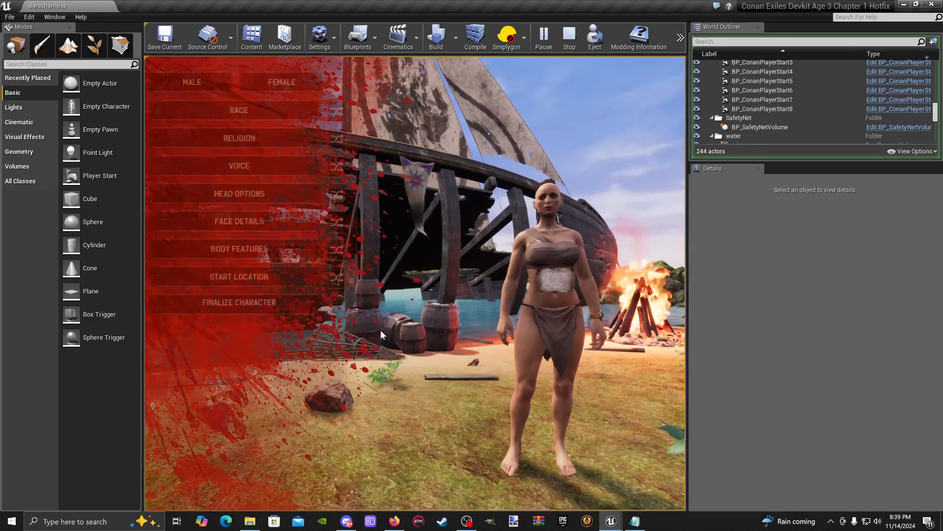
left_click(253, 304)
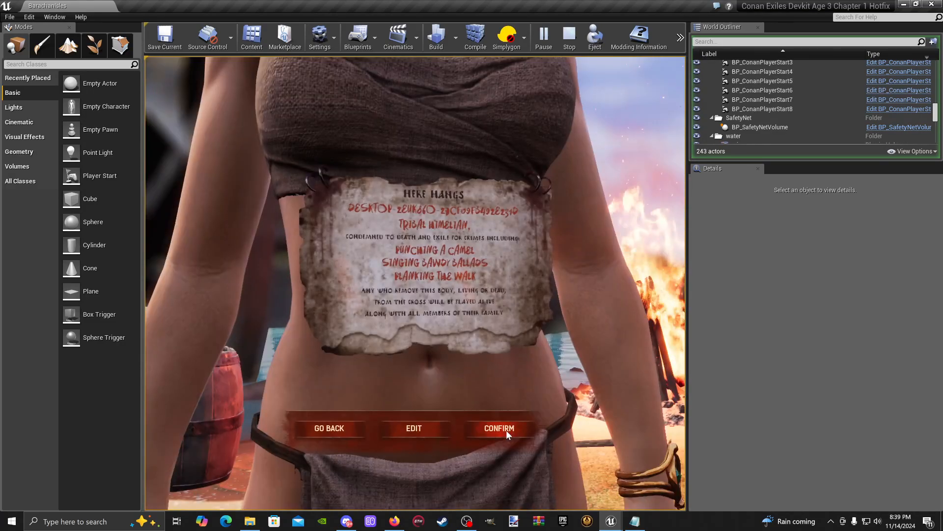
left_click(506, 429)
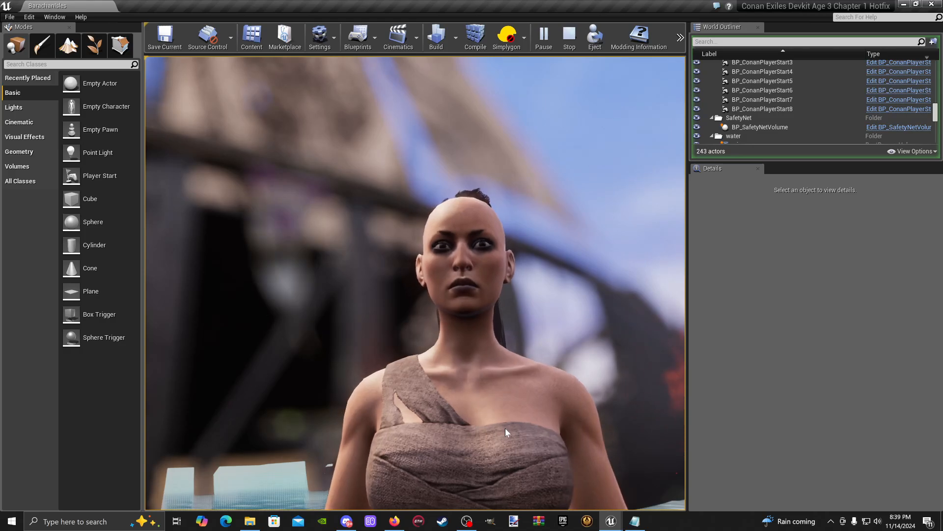
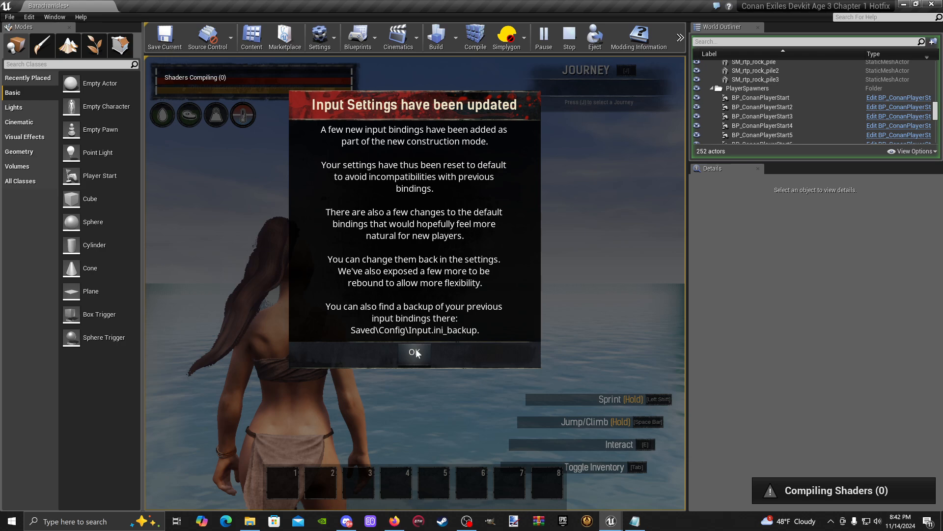
- Dismiss the input settings notice and move the character through the shallow water toward the palm-lined shore
left_click(415, 353)
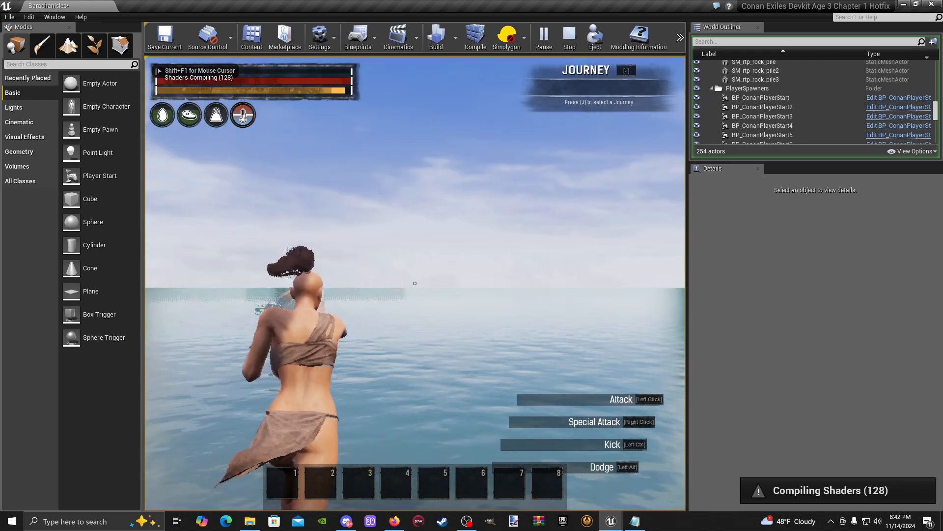
key("w")
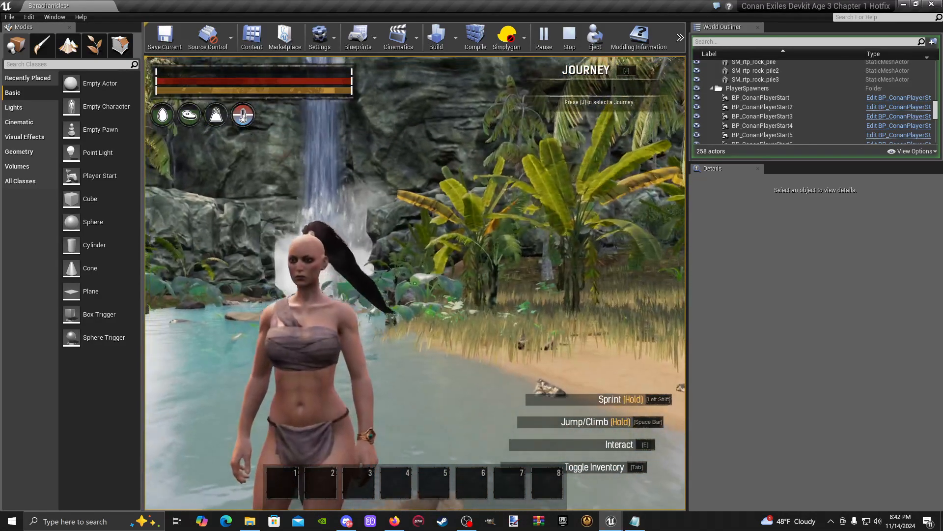
key("w")
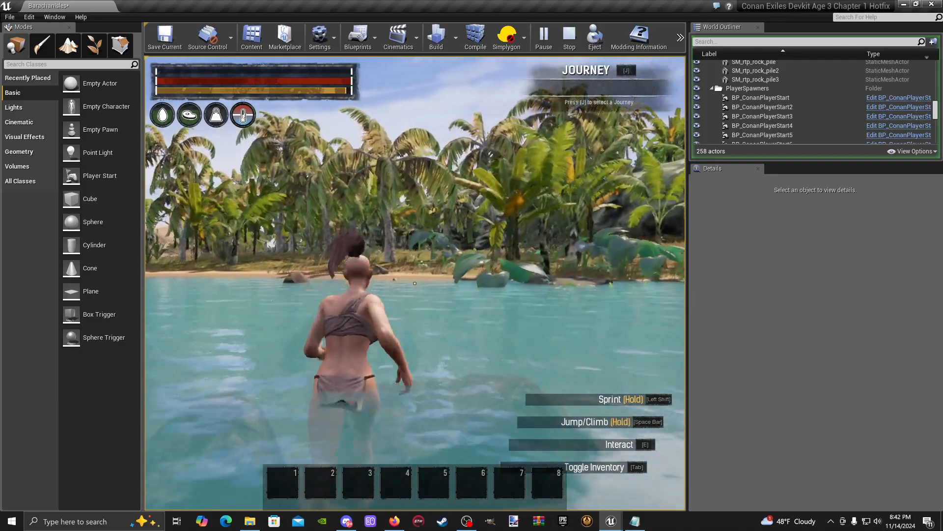
key("space")
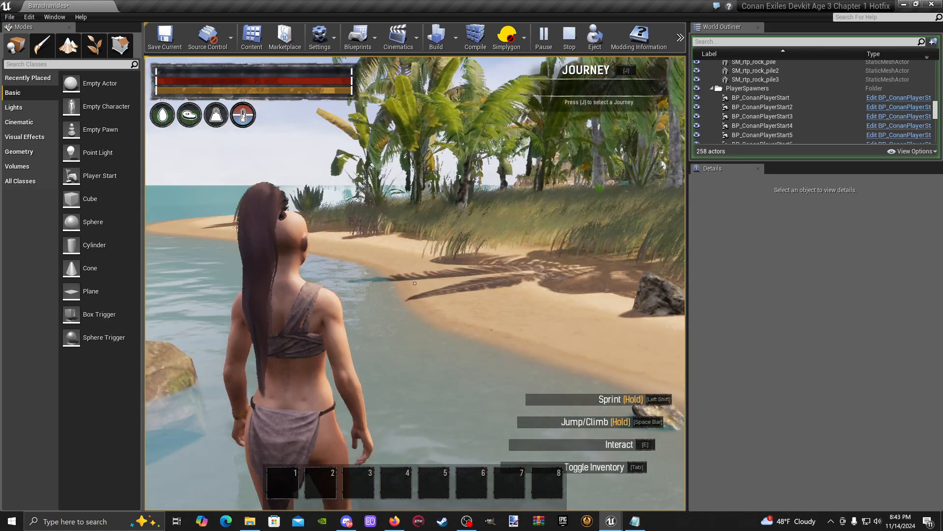
- Run the character along the beach and inland through the palm grass to the large studded metal structure
left_click(414, 283)
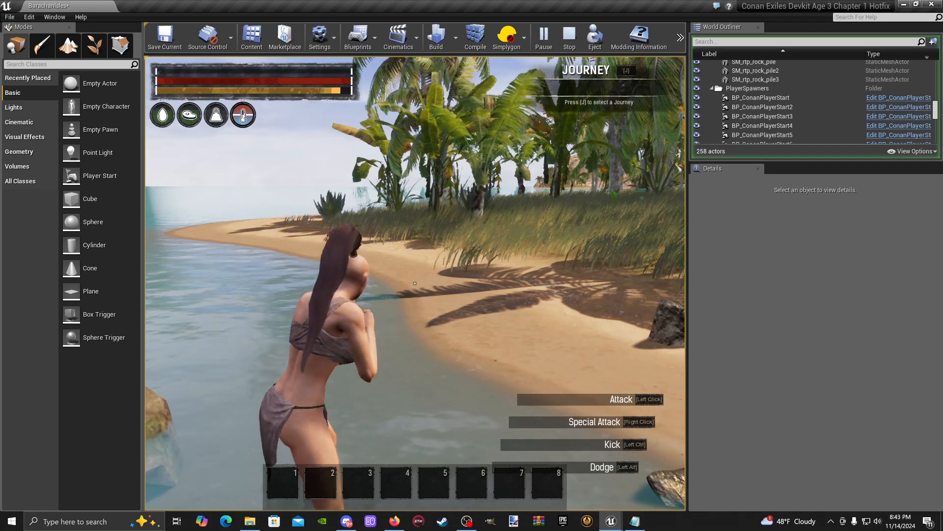
key("w")
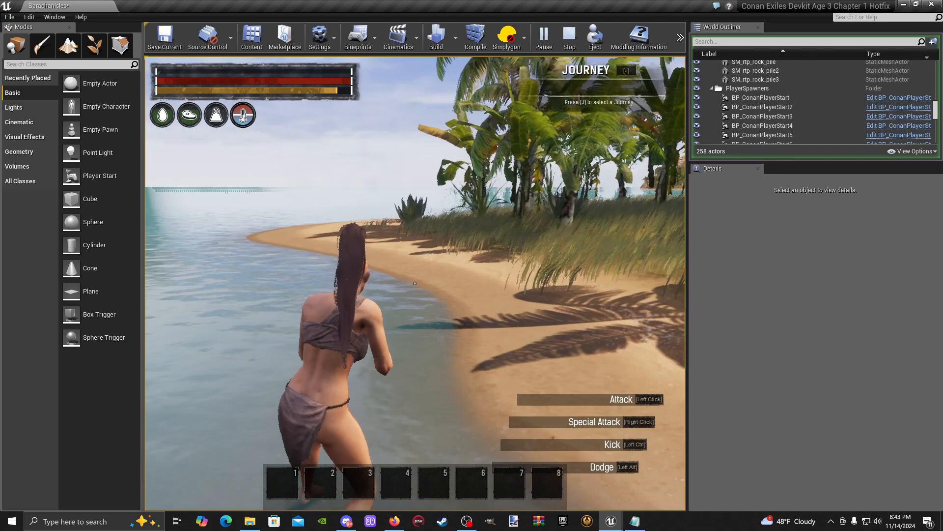
key("w")
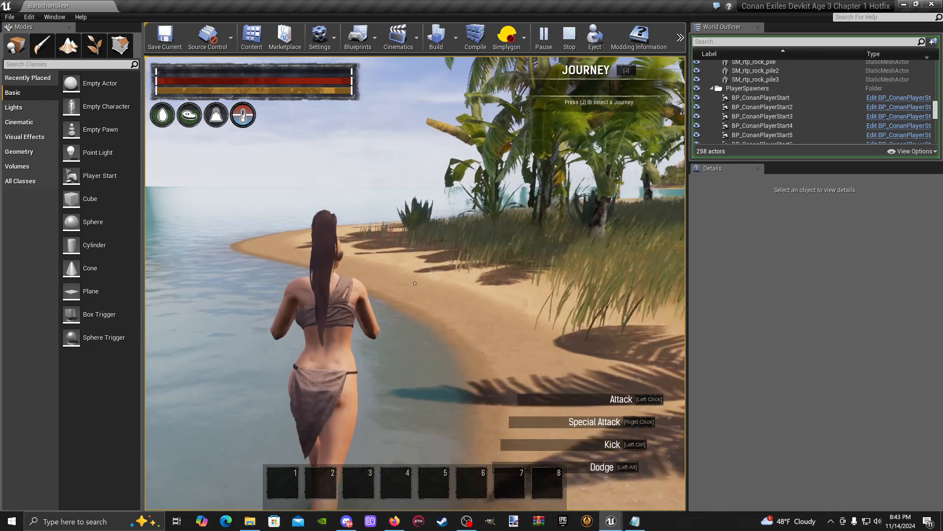
key("w")
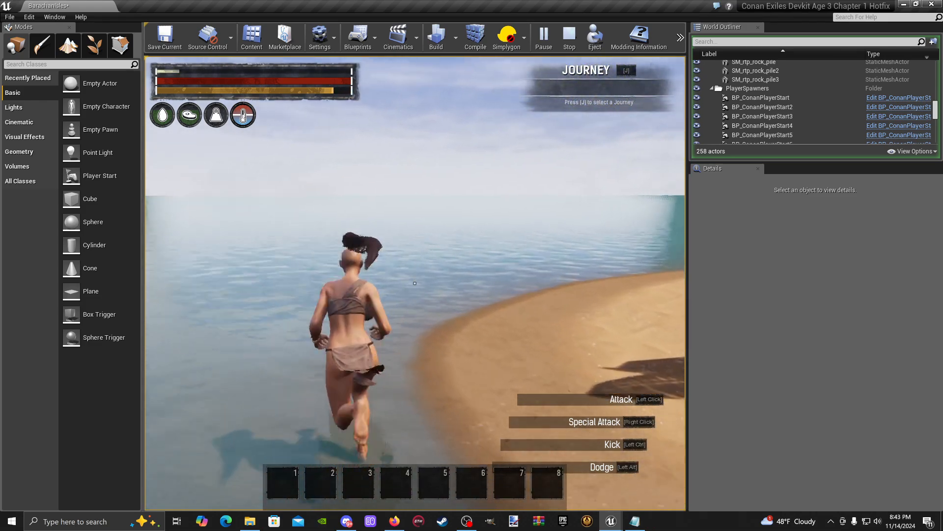
key("w")
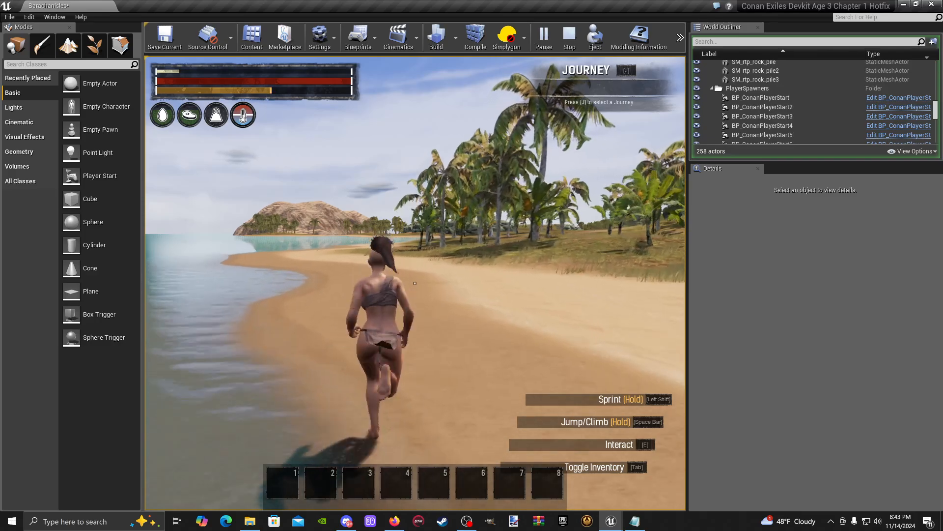
key("w")
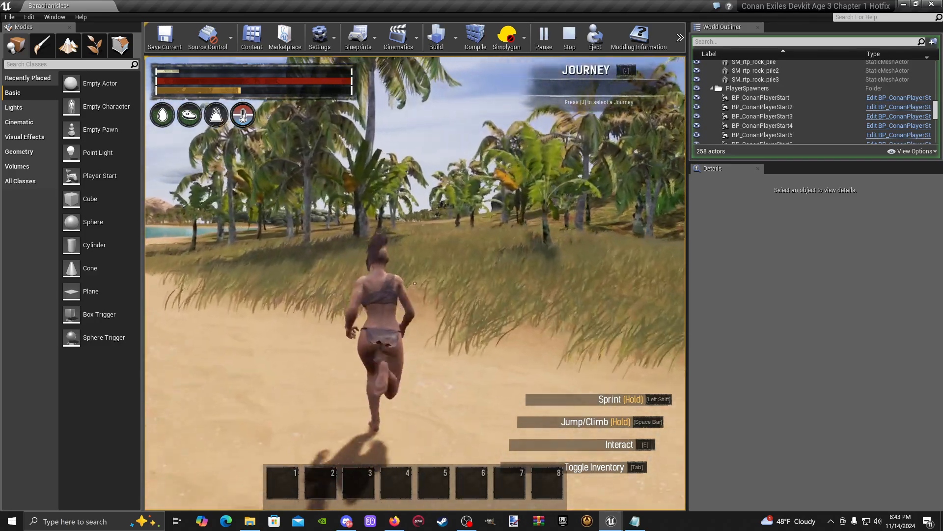
key("w")
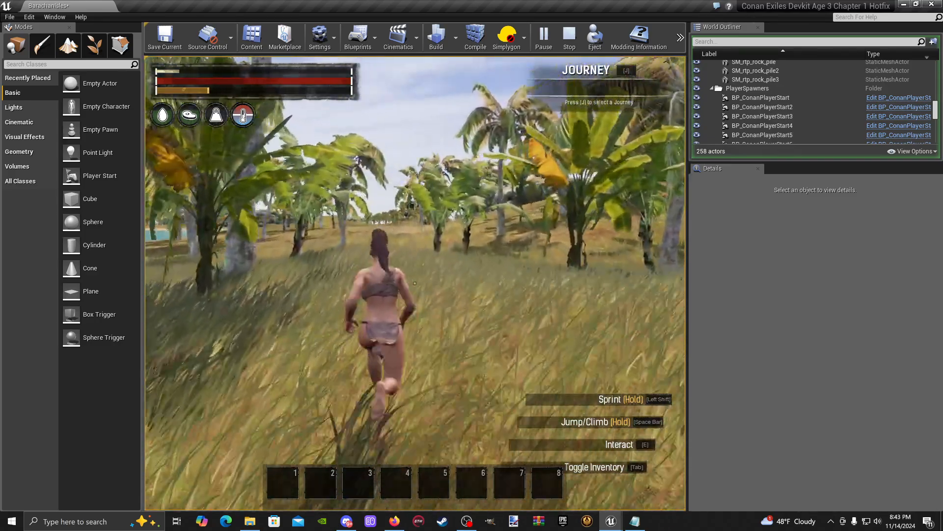
key("w")
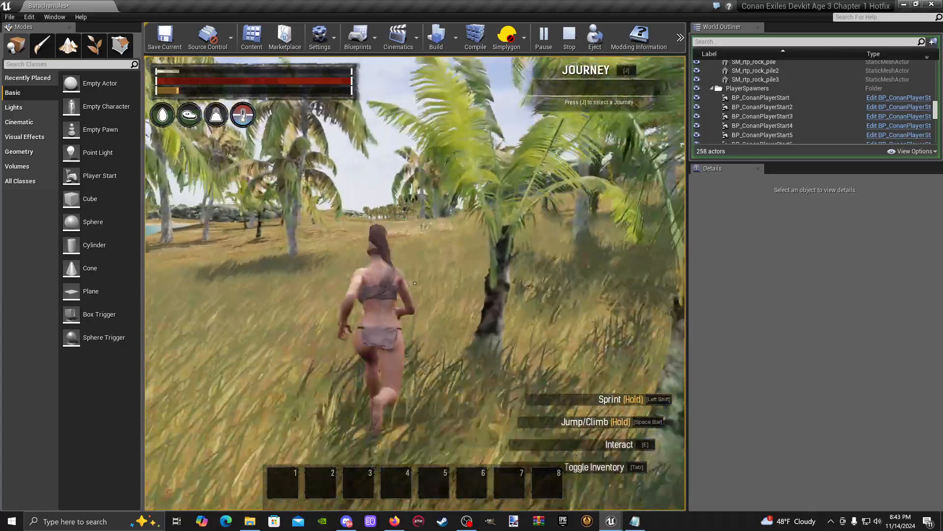
key("w")
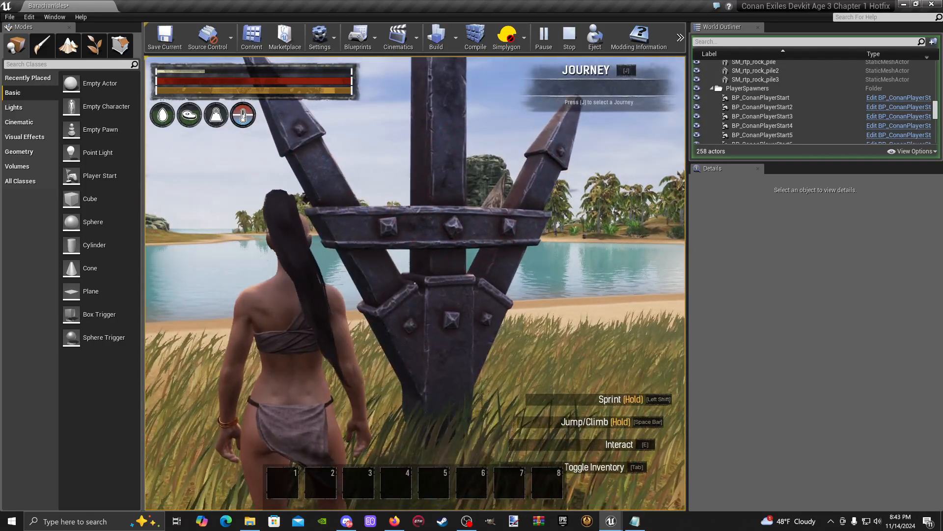
- Open the in-game map, check the player marker near grid C3 up close and zoomed out, and close the map
key("m")
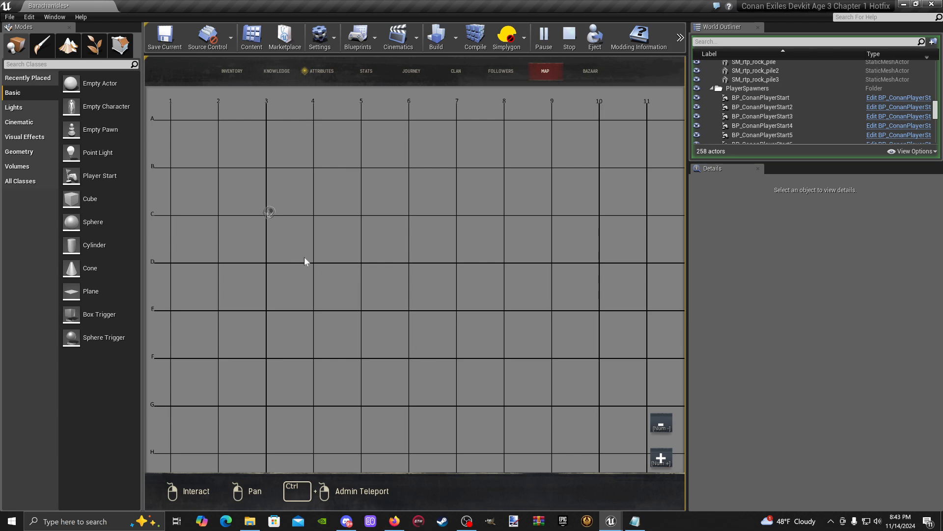
scroll(253, 219, "up", 5)
left_click_drag(288, 204, 459, 321)
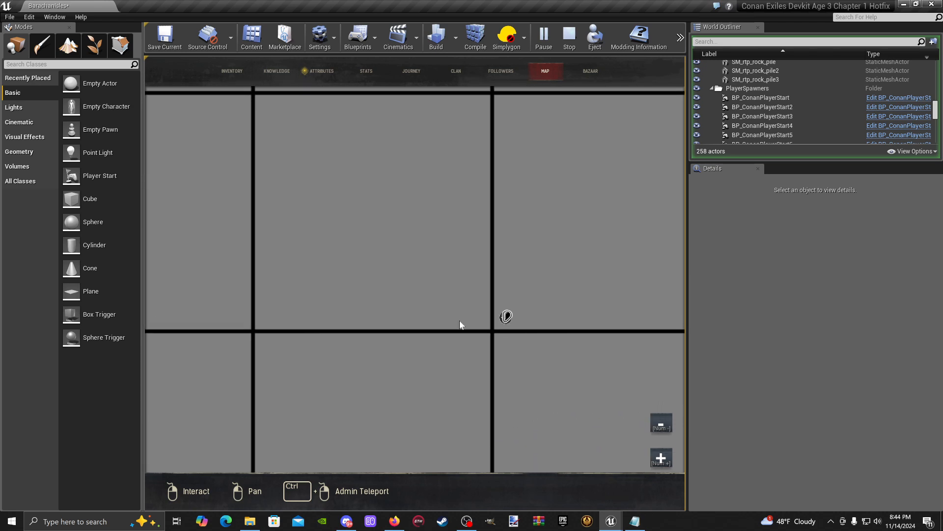
scroll(459, 322, "down", 5)
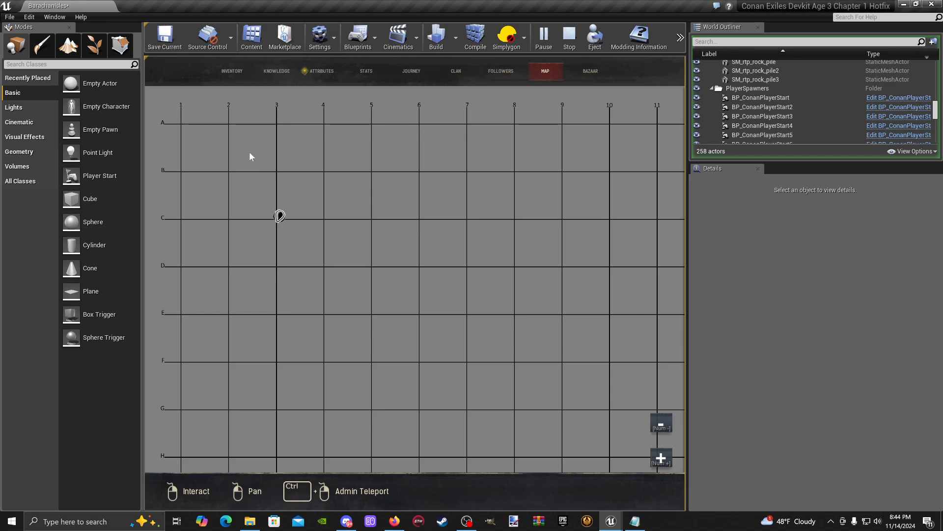
key("m")
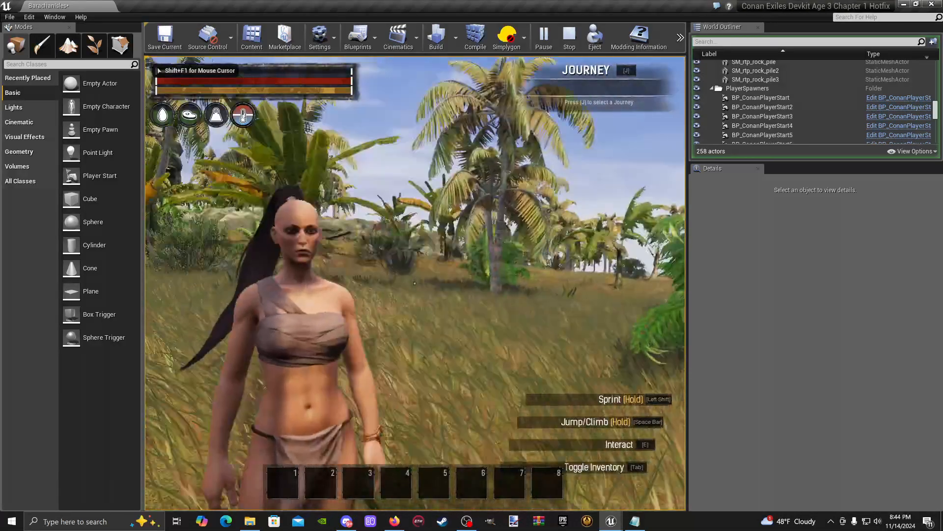
- Reopen the in-game map and inspect its grid as far as column 17 and back to the player marker
key("m")
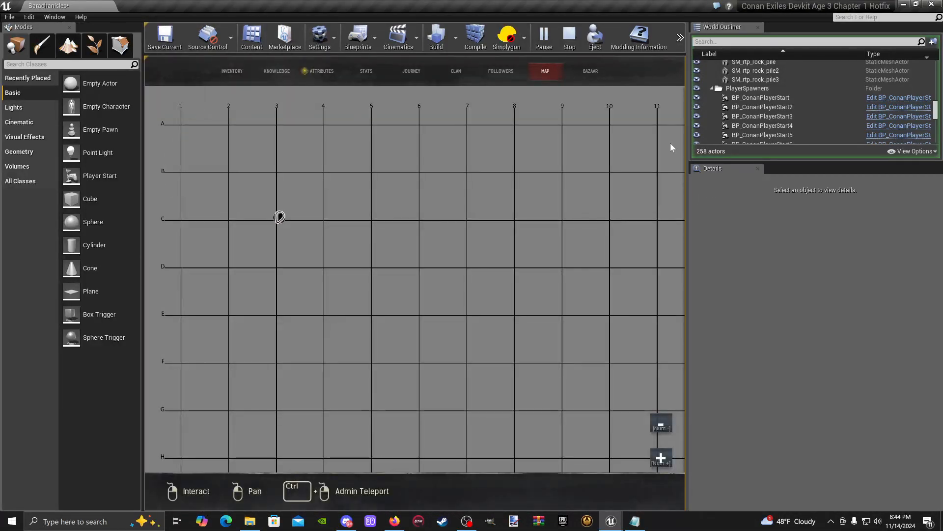
scroll(375, 279, "up", 3)
scroll(380, 287, "down", 3)
left_click_drag(370, 380, 227, 40)
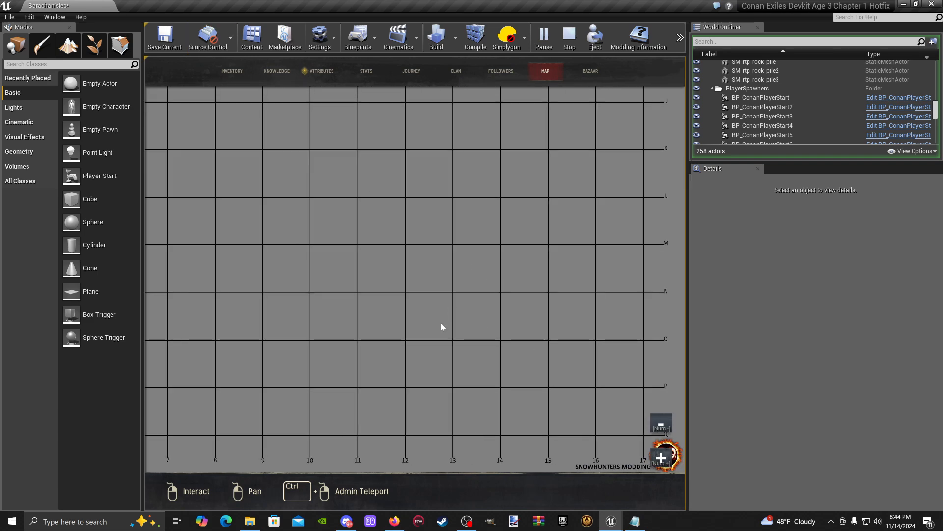
left_click_drag(429, 327, 723, 385)
left_click_drag(347, 111, 403, 442)
left_click_drag(288, 177, 446, 300)
- Examine the map grid around the player marker at close range and return to the full zoomed-out view
scroll(255, 231, "up", 3)
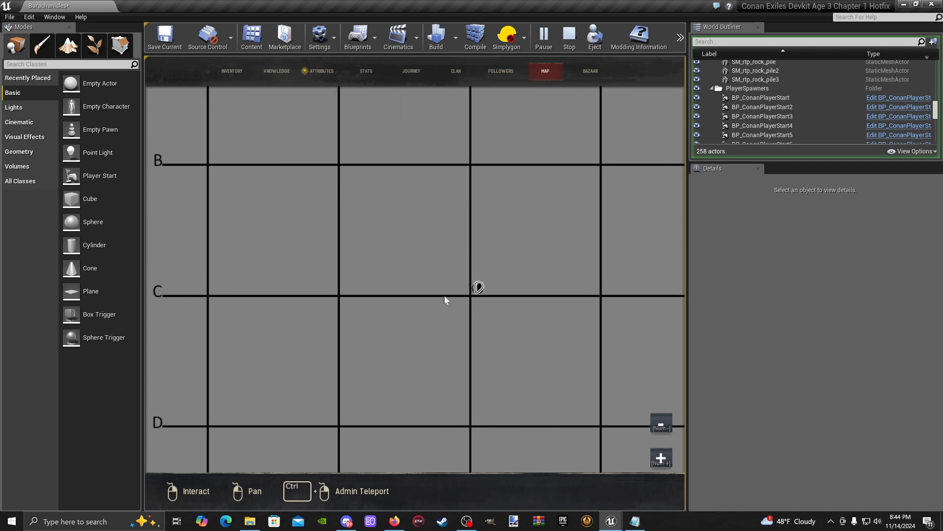
scroll(444, 296, "up", 2)
scroll(514, 300, "down", 1)
left_click_drag(511, 301, 363, 266)
scroll(335, 256, "up", 1)
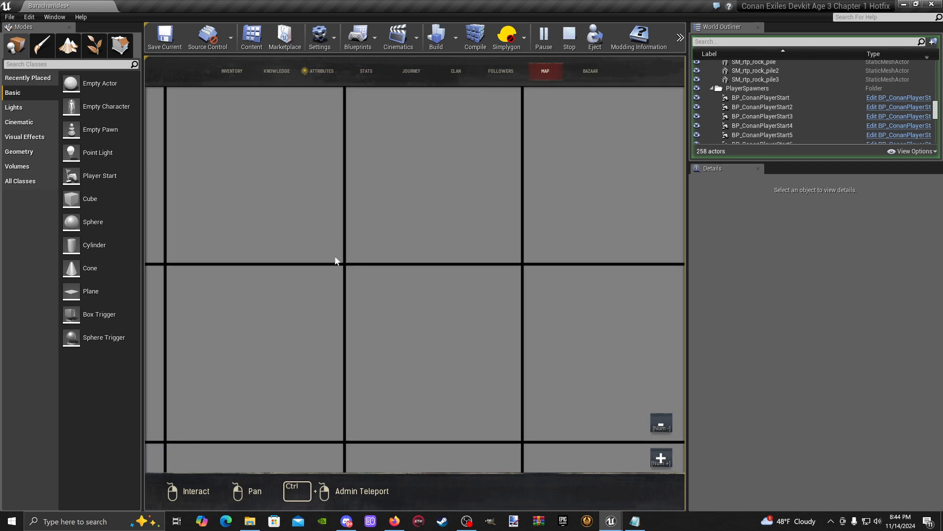
scroll(376, 256, "down", 4)
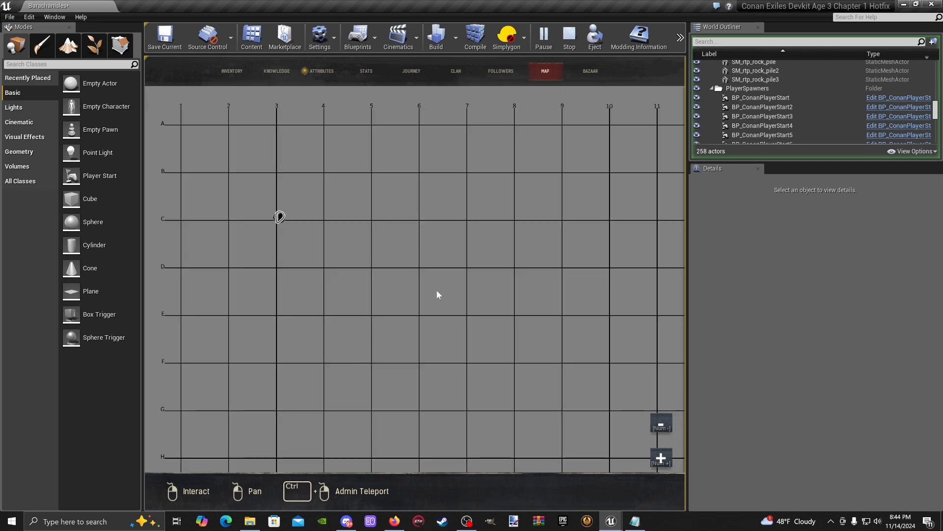
- Survey the map diagonally toward its far corner, then close it and briefly toggle it once more
left_click_drag(436, 290, 390, 199)
left_click_drag(483, 343, 385, 202)
left_click_drag(399, 343, 329, 212)
left_click_drag(506, 358, 381, 170)
key("m")
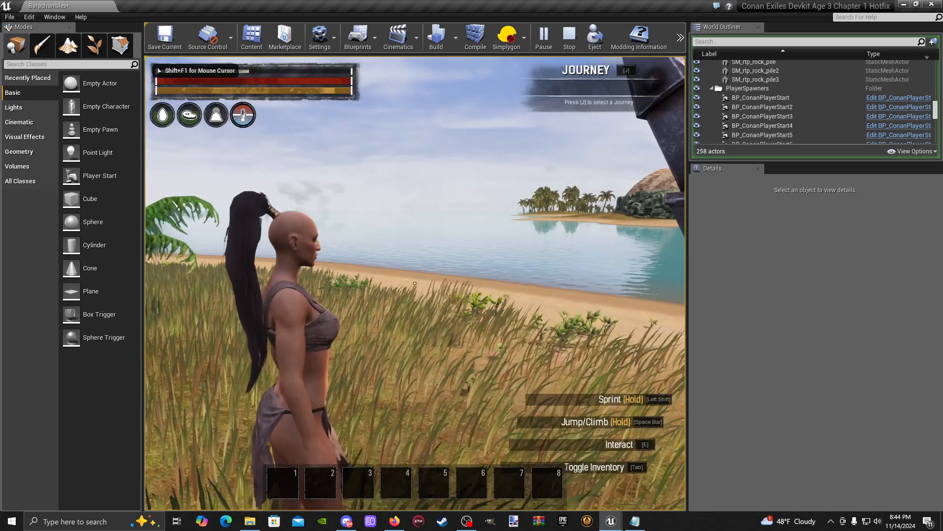
key("m")
key("m")
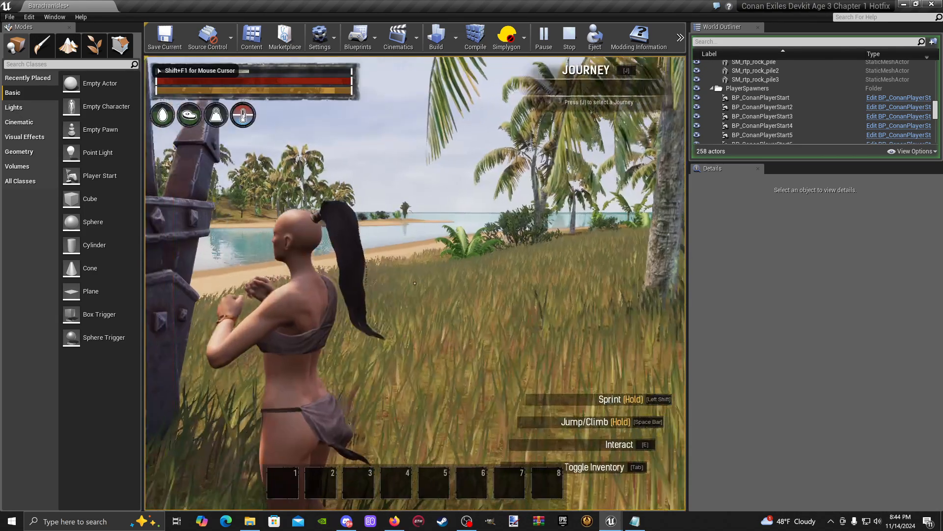
- Turn on flying for the character through the Admin Panel and rise above the grass
key("w")
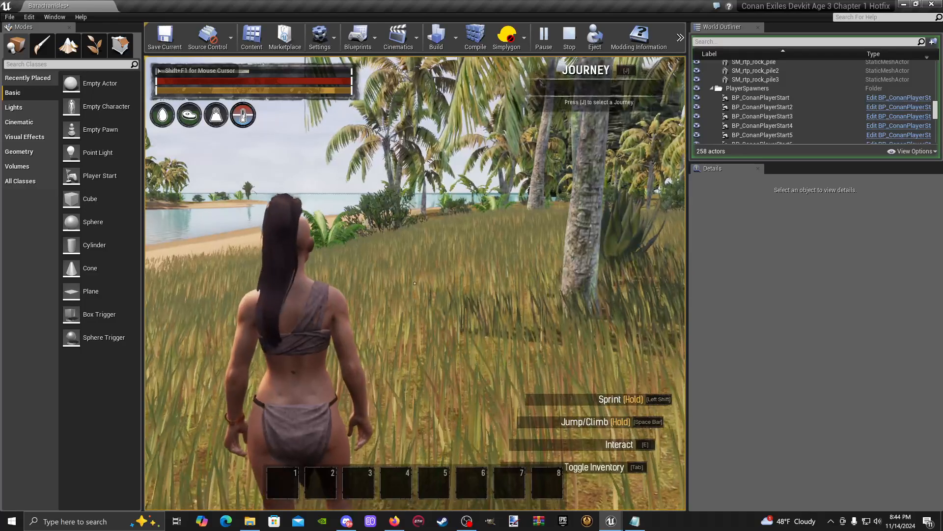
key("Escape")
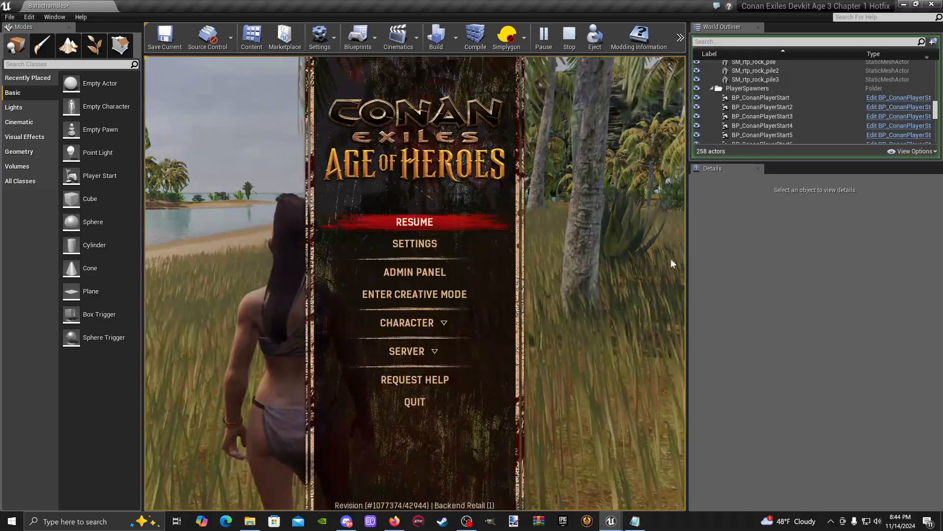
left_click(435, 273)
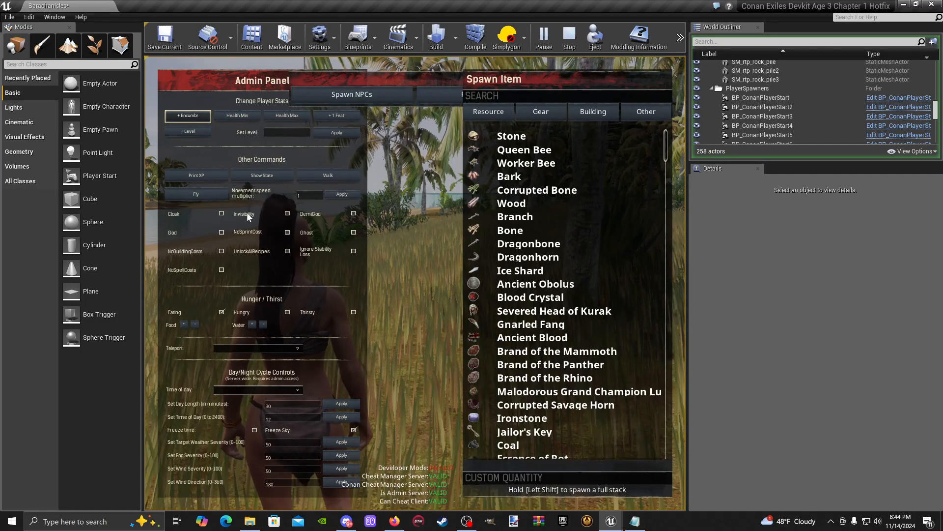
key("Escape")
key("space")
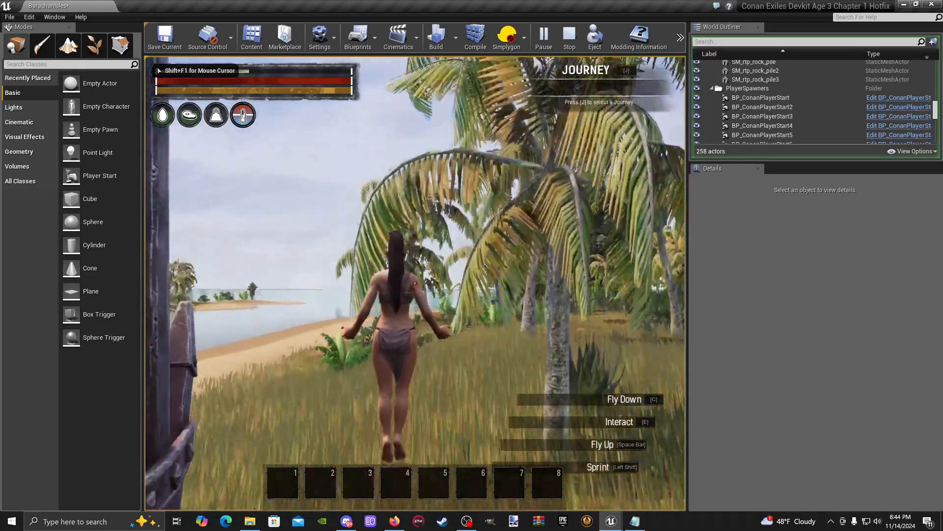
- Run the console command "slomo 2" and return control to the game preview
key("shift+F1")
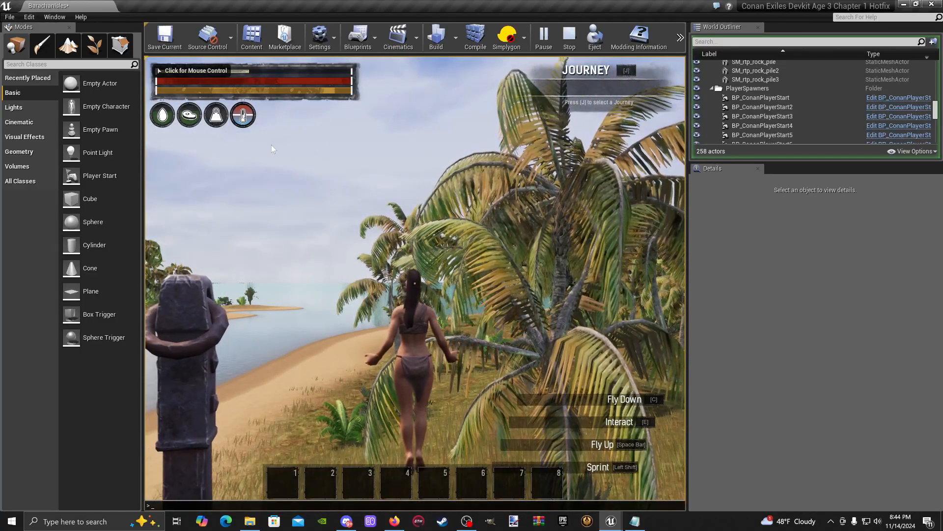
key("grave")
key("Up")
key("Escape")
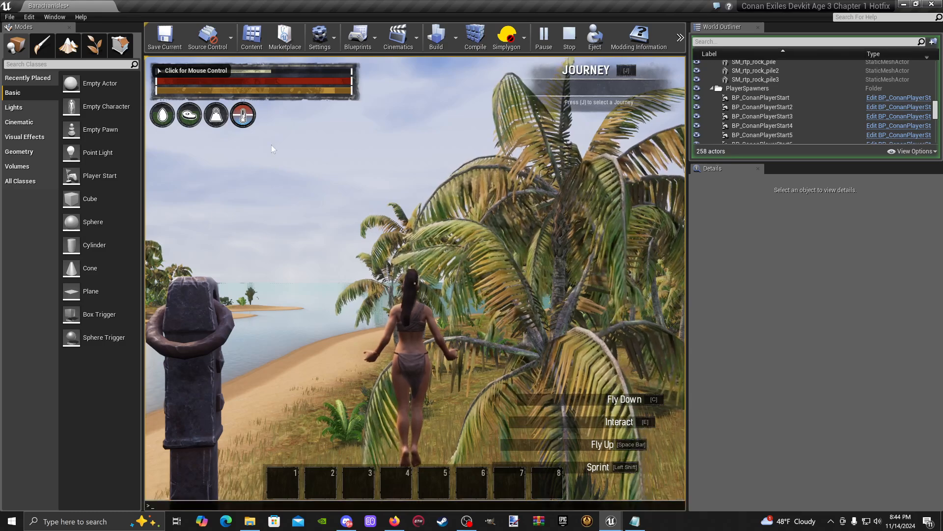
type("slm")
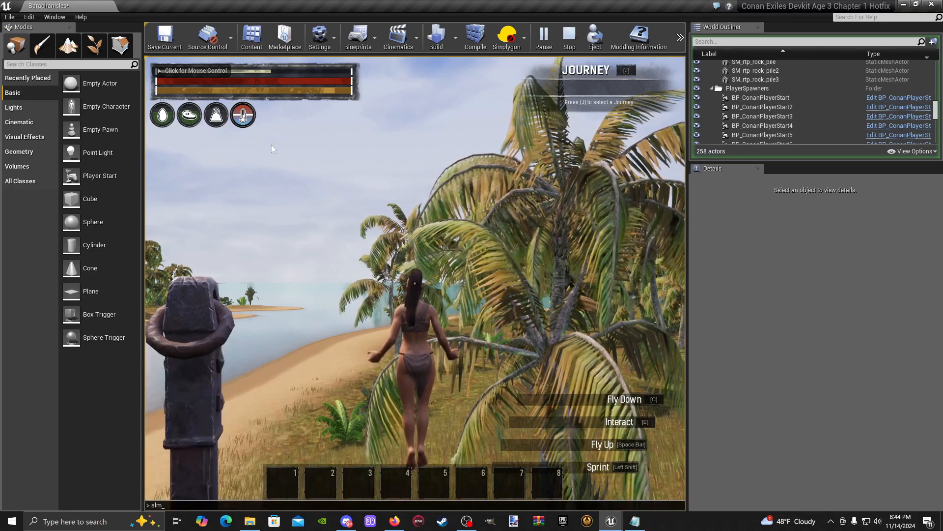
key("BackSpace")
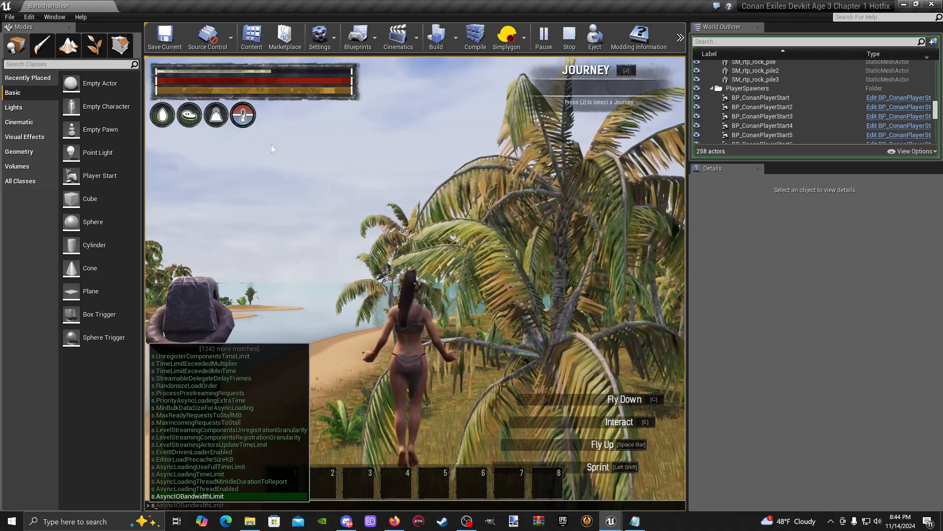
type("omo 2")
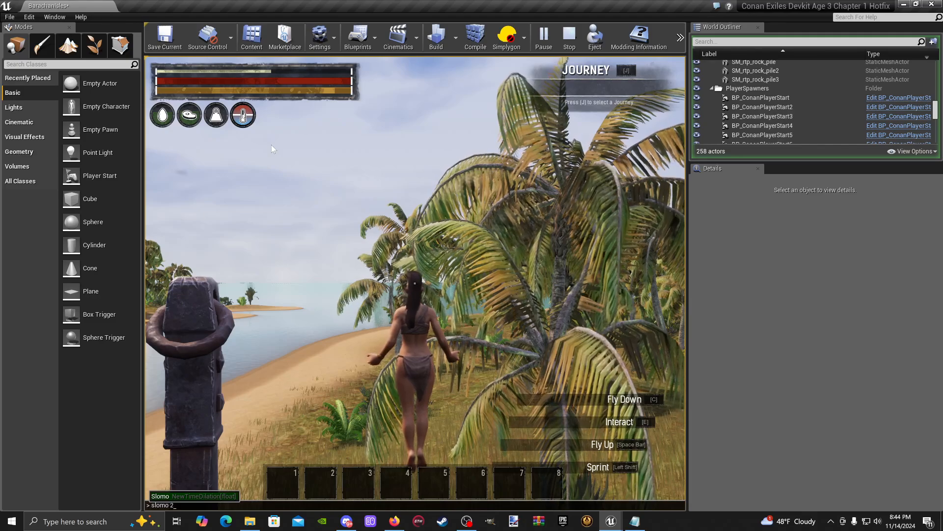
left_click(272, 146)
- Fly the character past the islands and rock stacks, out over the open water toward the level's far edge
key("w")
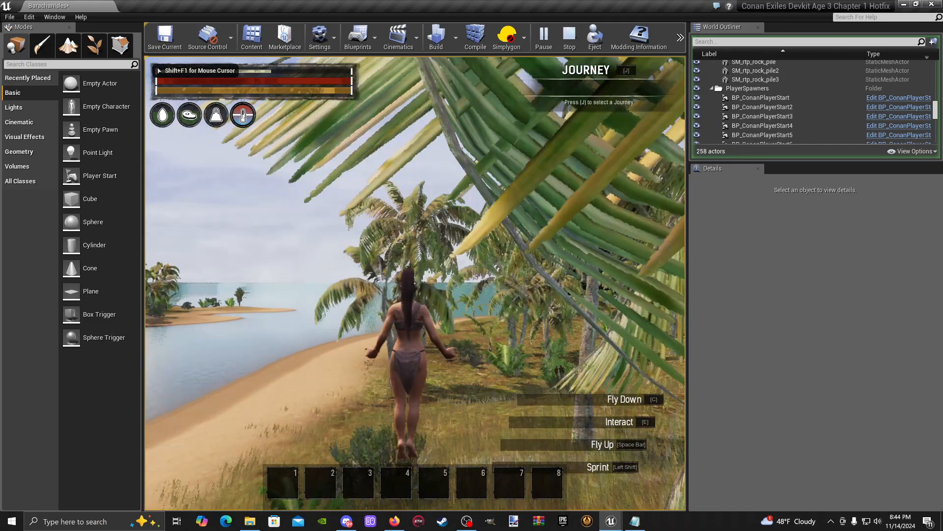
key("w")
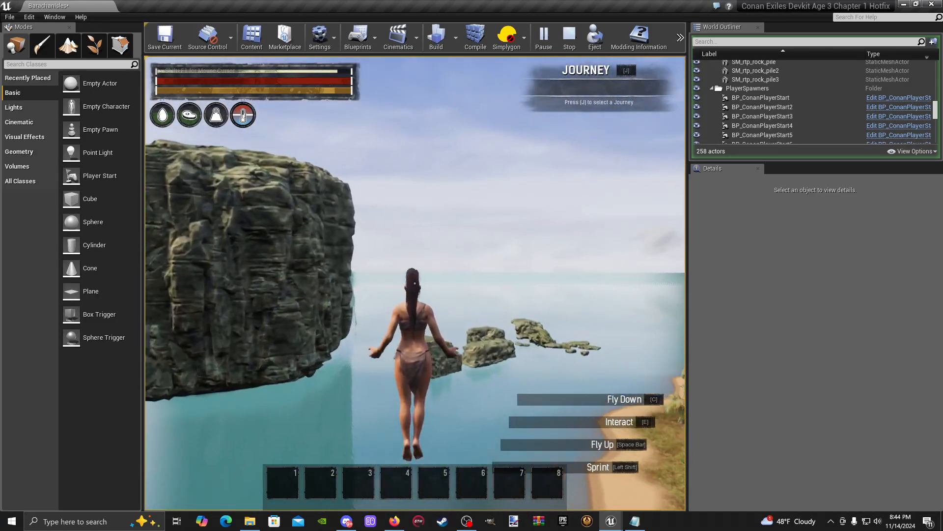
key("w")
key("w")
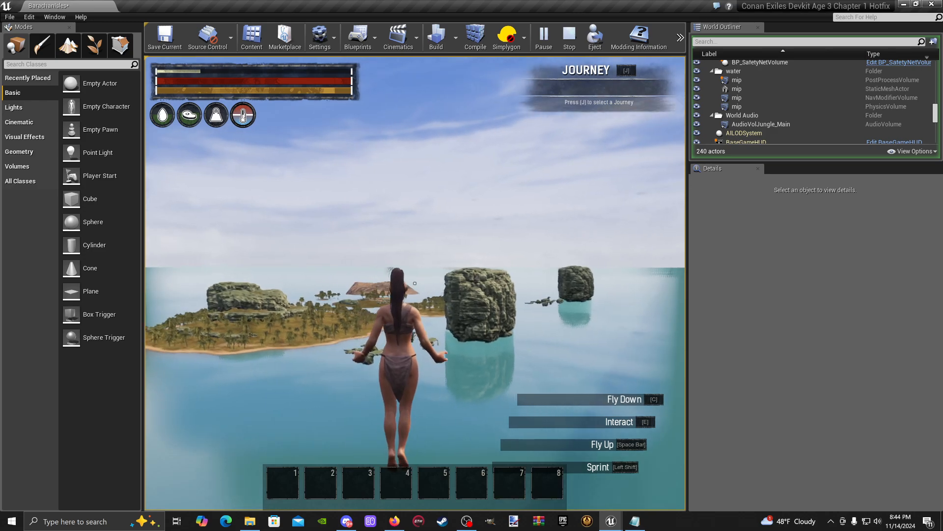
key("s")
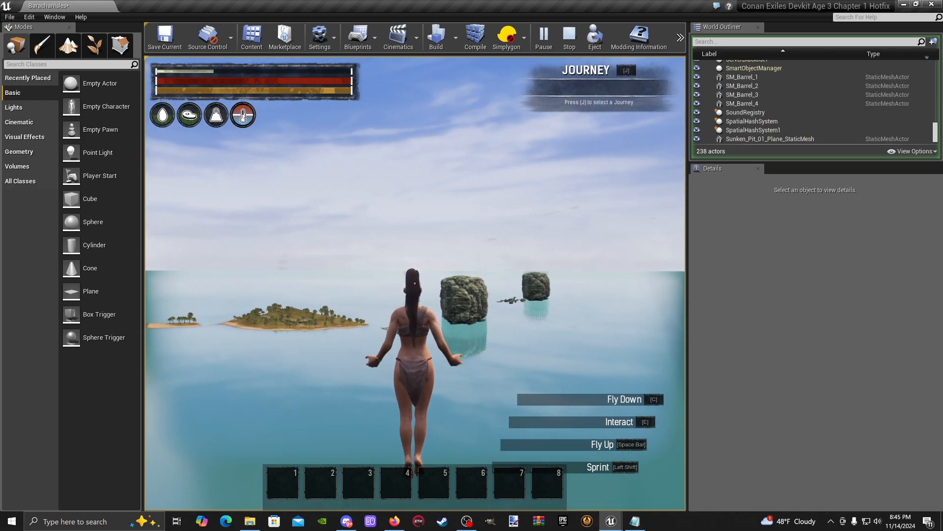
key("s")
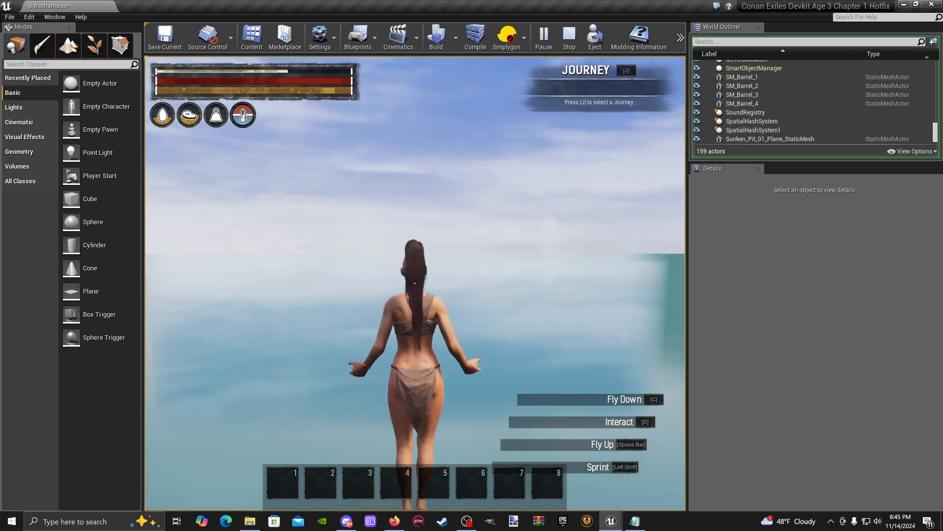
key("s")
key("w")
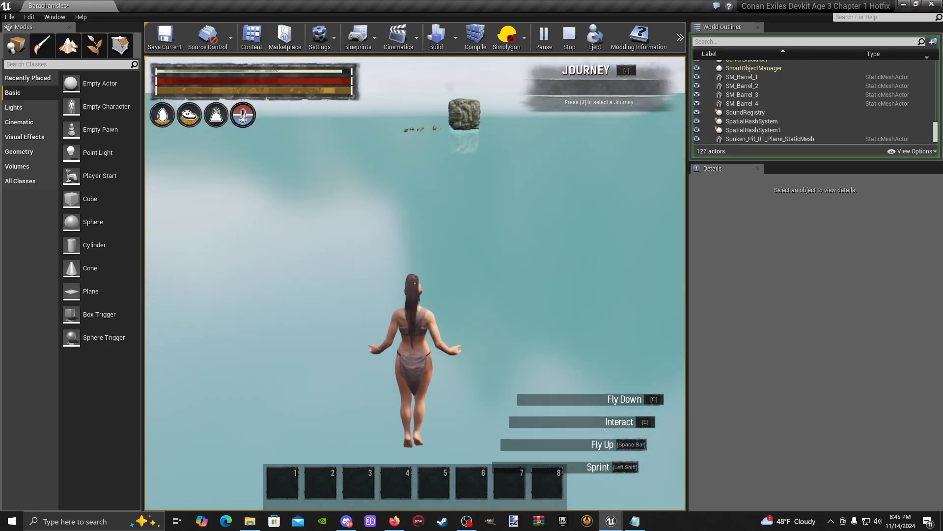
- Examine the player marker against the map grid near square A1 at several zoom levels and close the map
key("m")
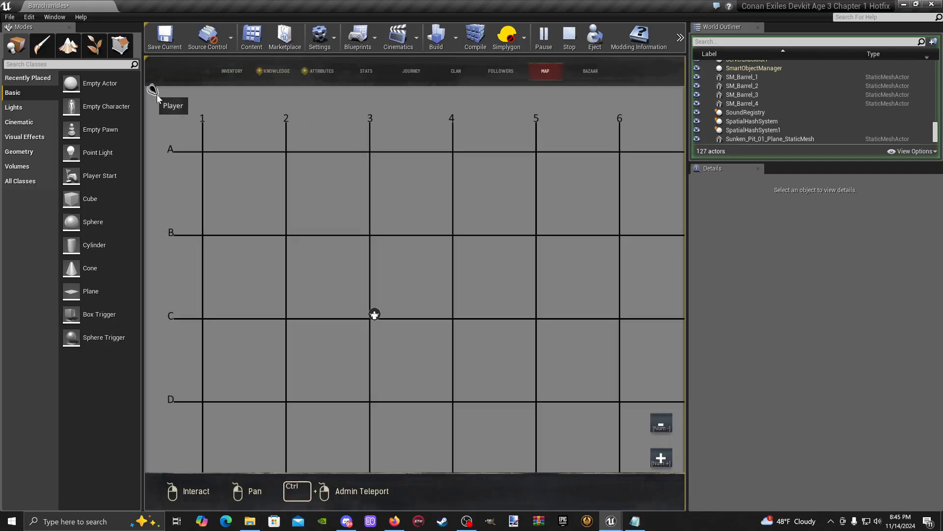
scroll(162, 104, "up", 5)
scroll(181, 123, "down", 4)
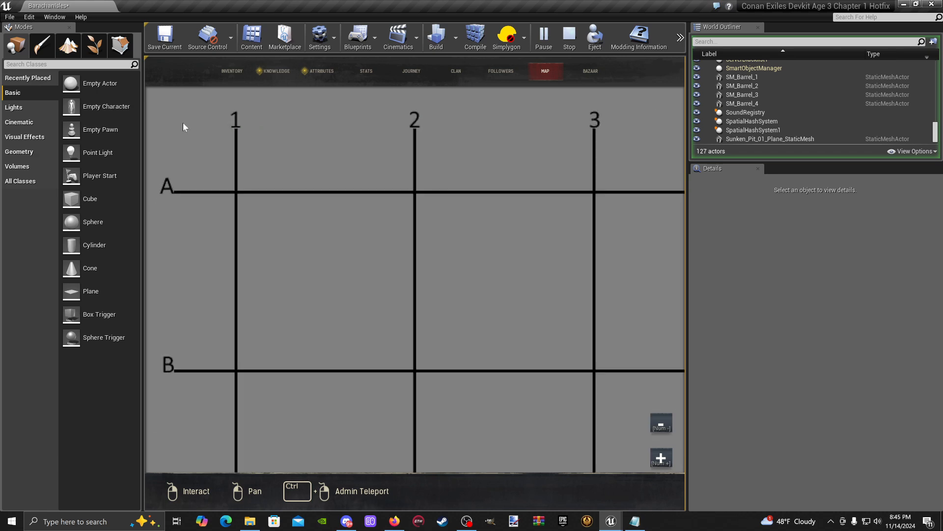
left_click_drag(167, 112, 267, 158)
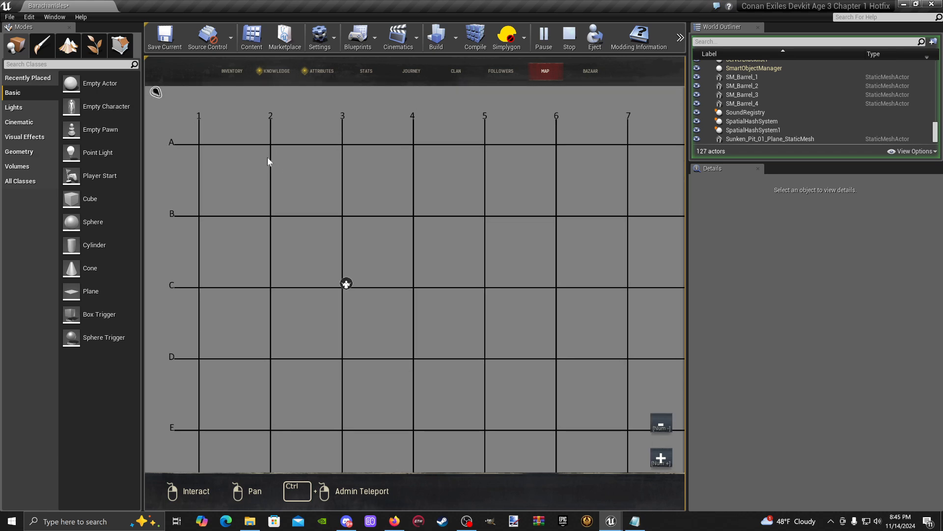
scroll(176, 114, "up", 3)
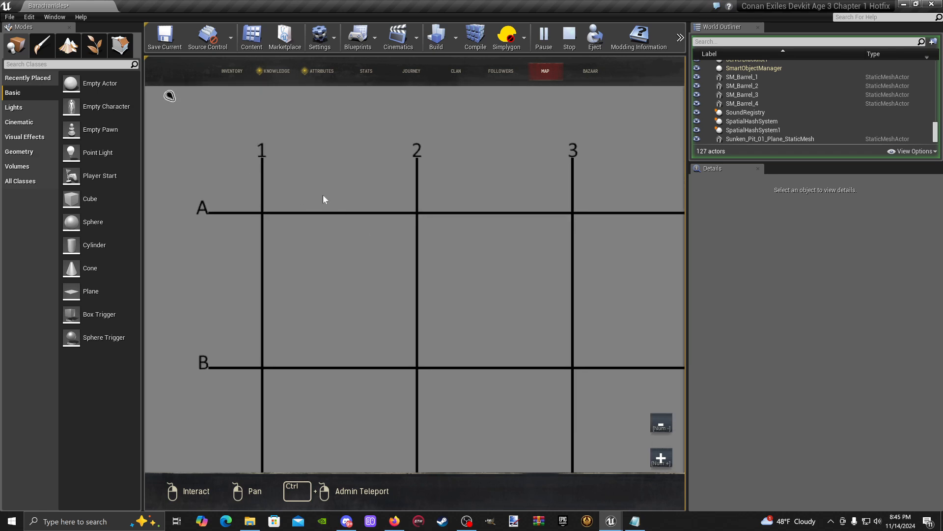
scroll(167, 117, "up", 1)
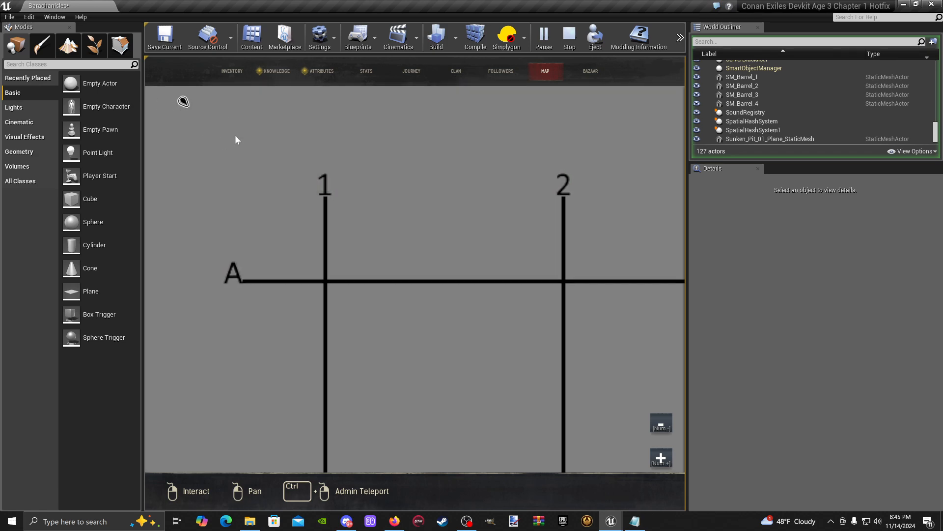
key("m")
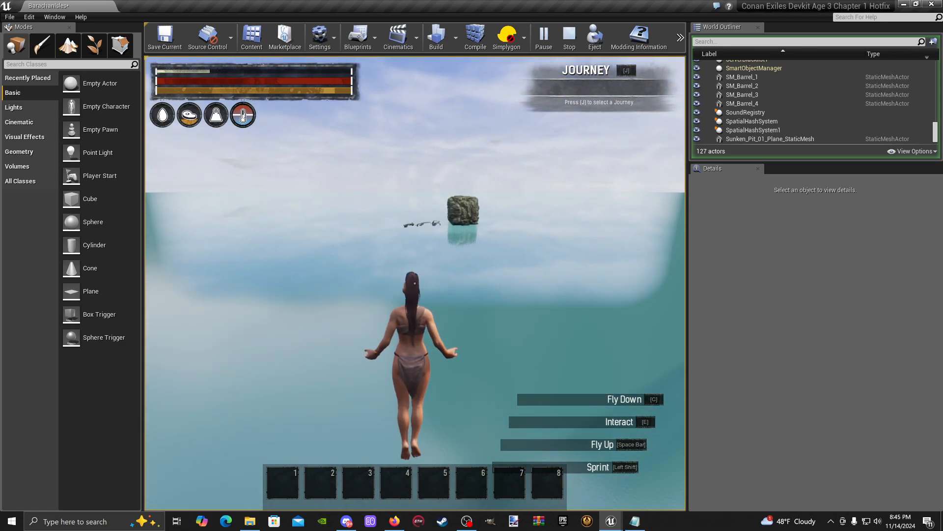
- Reopen the map, locate the TestSpot marker and travel the character to it
key("m")
right_click_drag(447, 335, 316, 164)
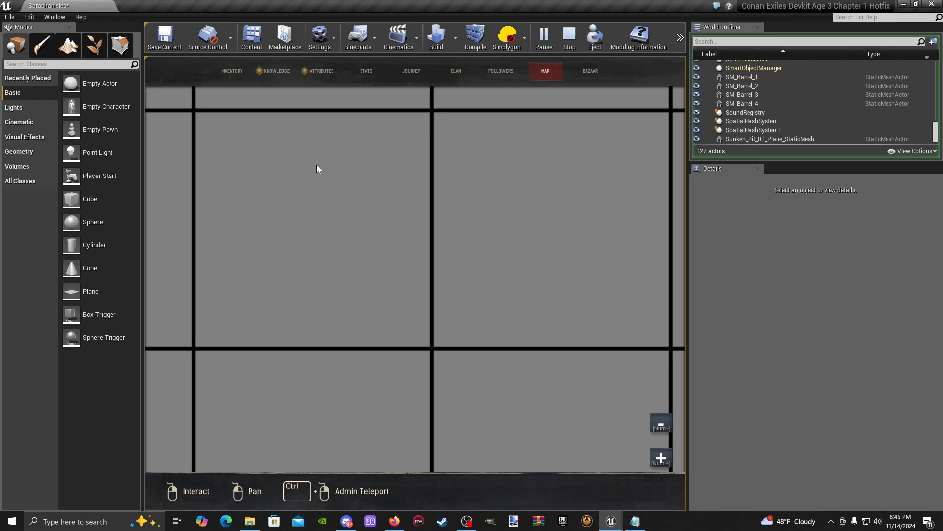
right_click_drag(472, 354, 406, 194)
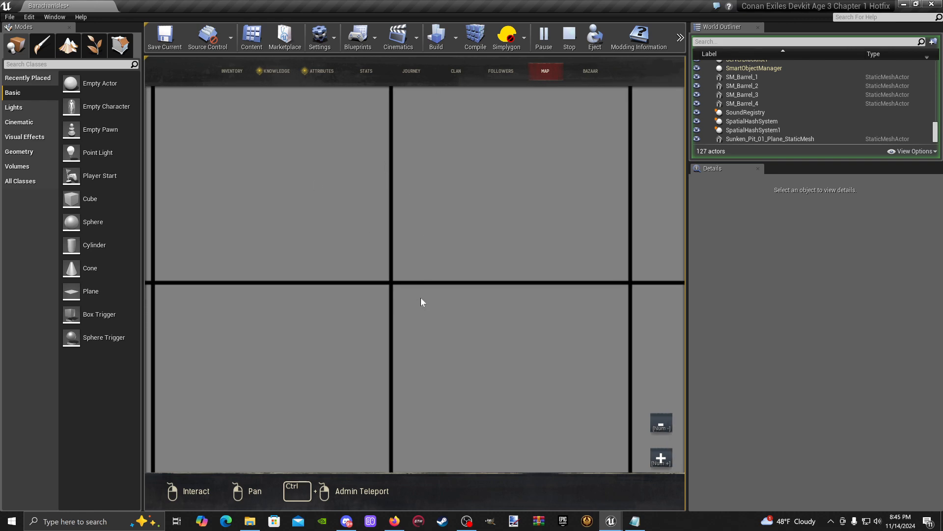
right_click_drag(421, 301, 413, 265)
scroll(457, 312, "down", 2)
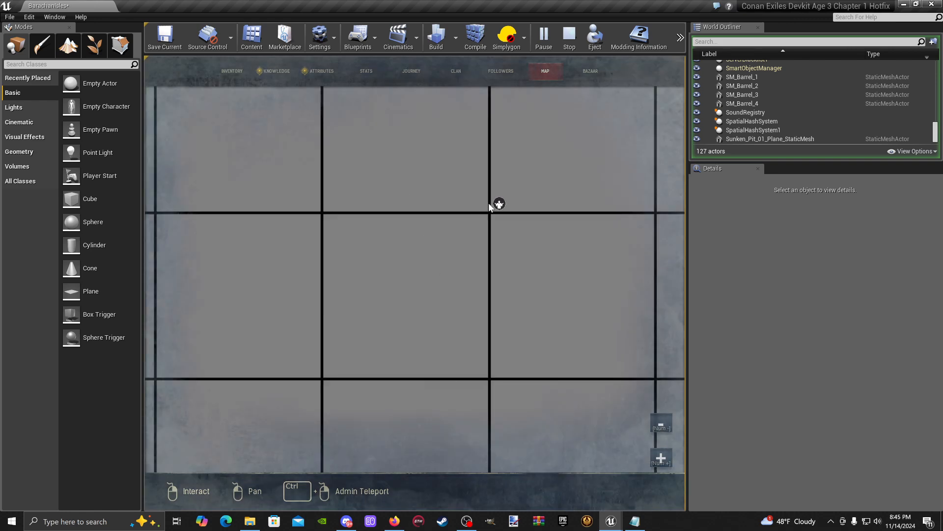
scroll(542, 115, "up", 1)
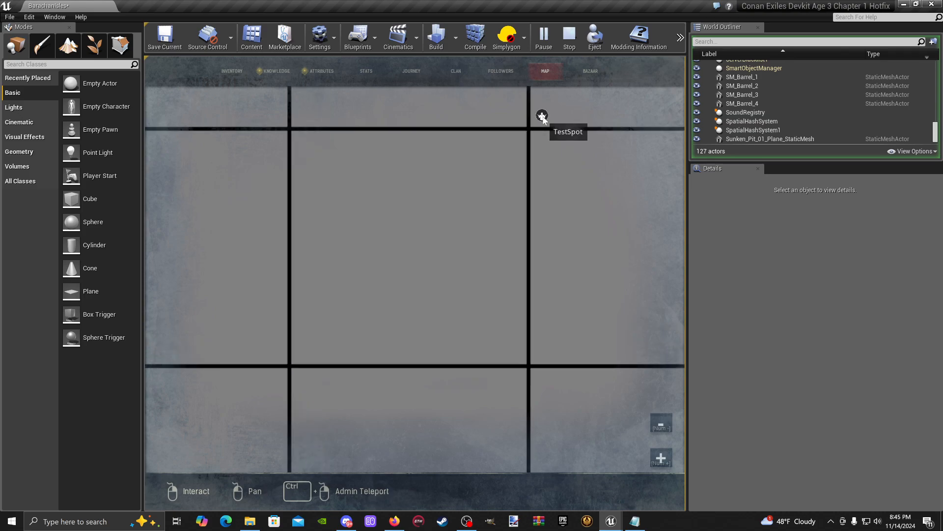
left_click(542, 116, "ctrl")
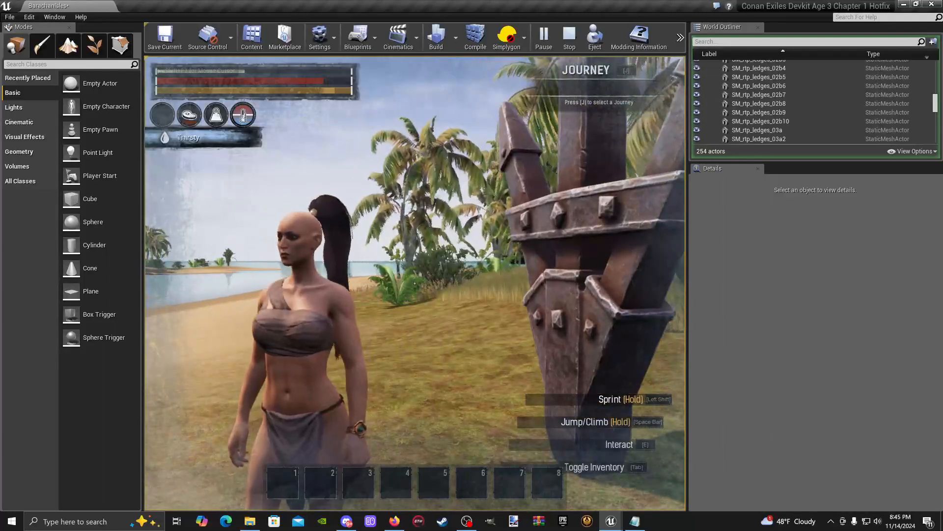
- Replenish the character's water through the Admin Panel and return to the game preview
key("Escape")
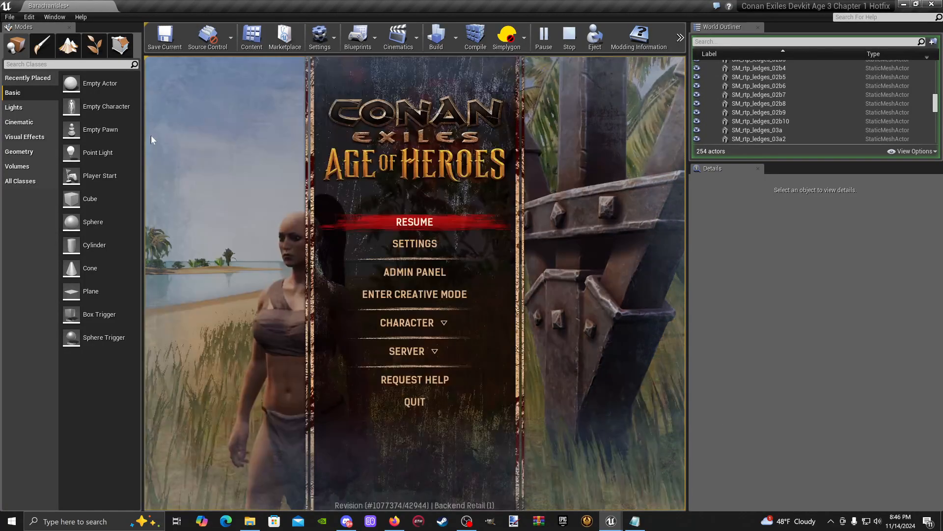
left_click(435, 273)
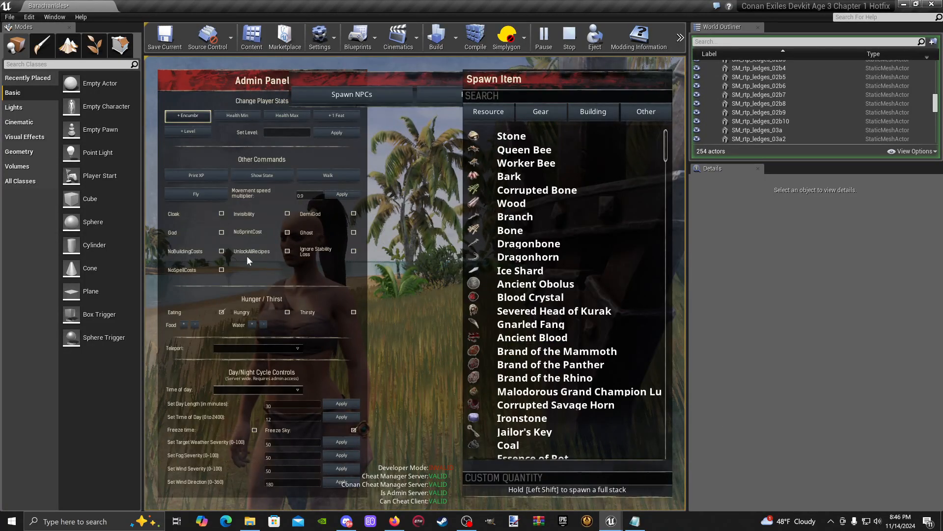
left_click(252, 323)
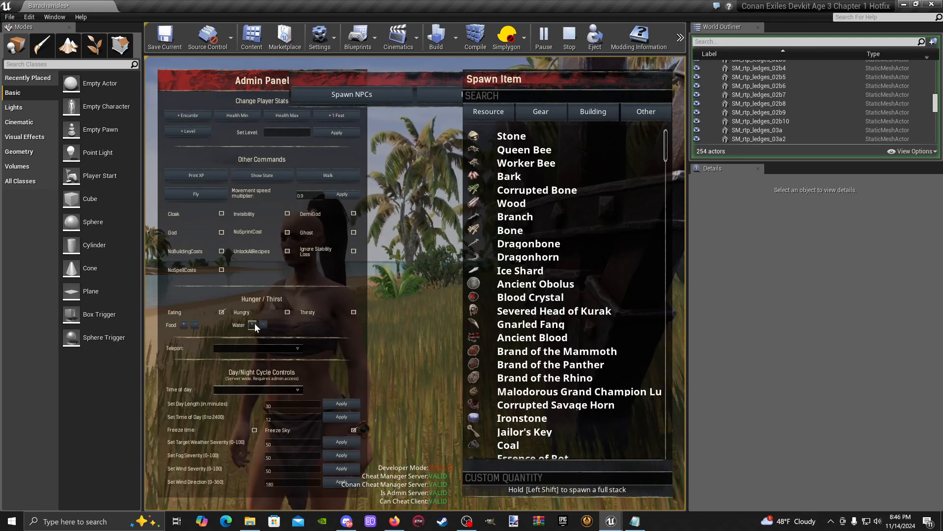
left_click(263, 325)
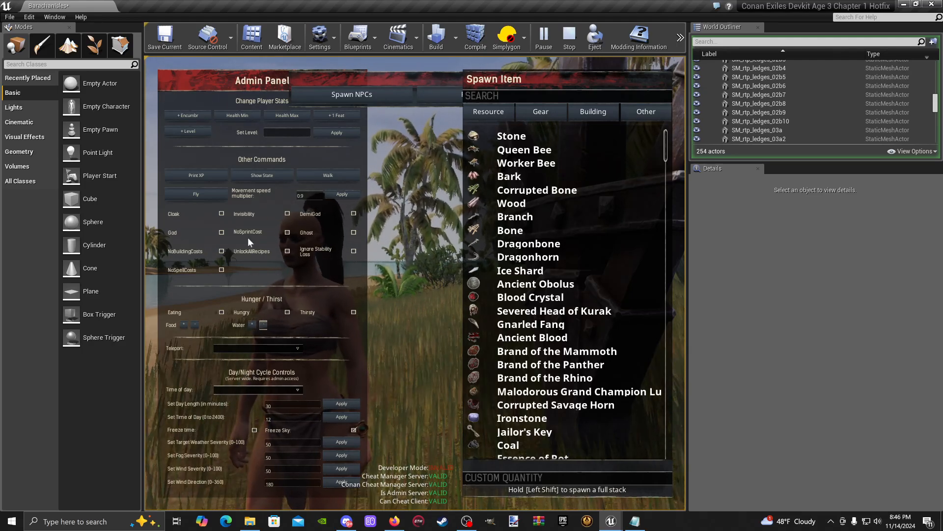
key("Escape")
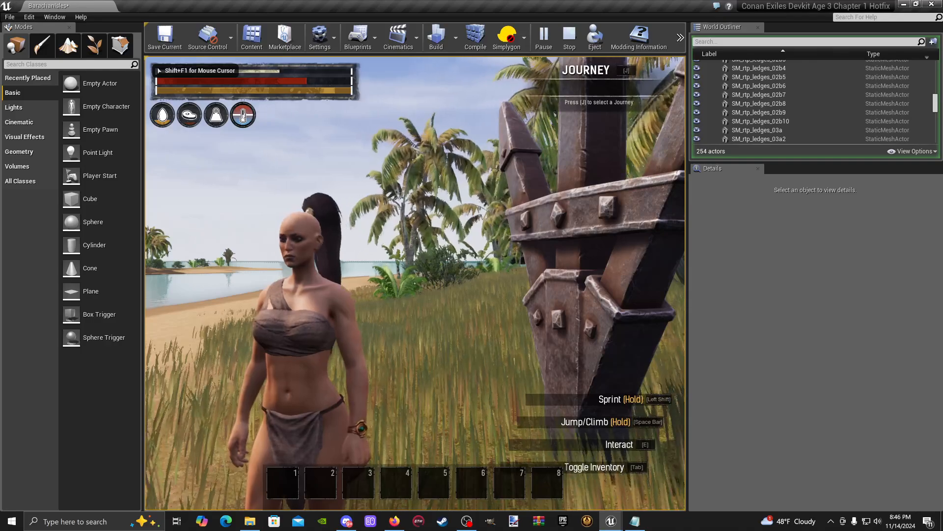
- Run the console command "slomo 1" in the game preview
key("shift+F1")
key("grave")
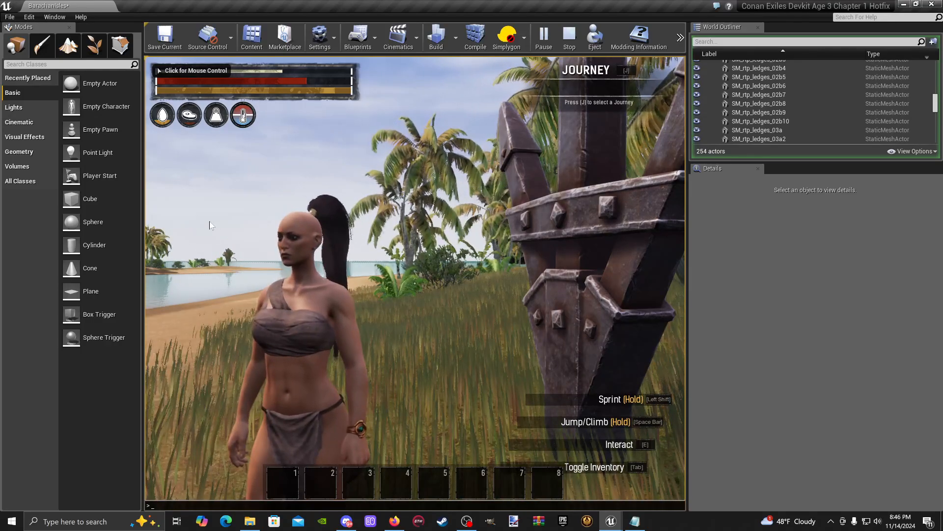
type("slom")
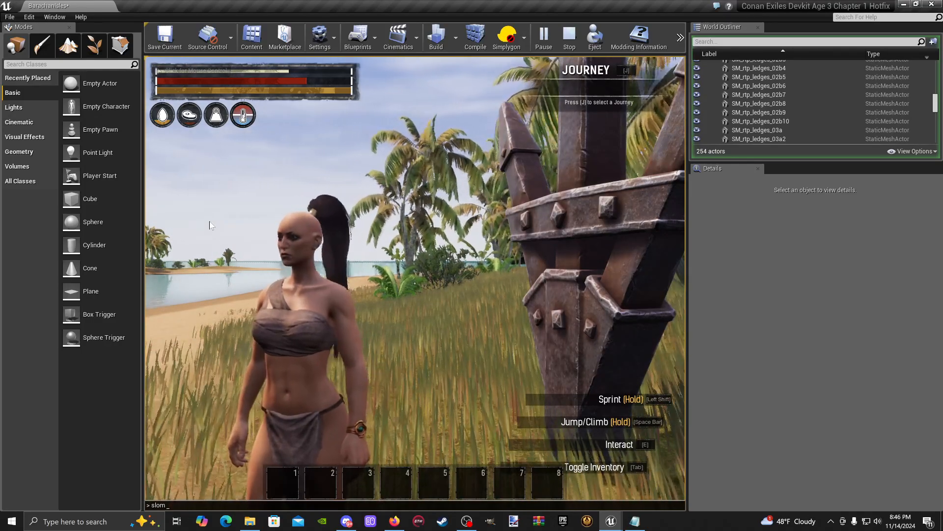
type("o")
type(" 1")
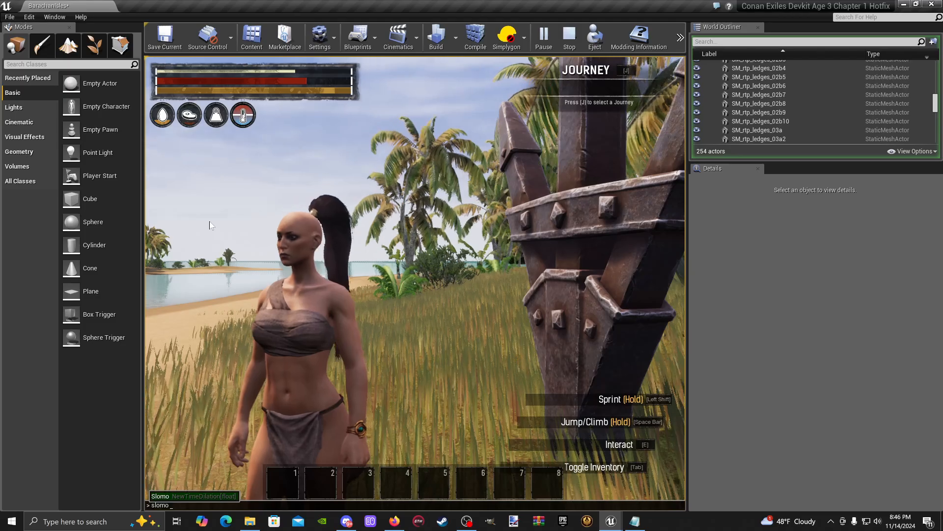
key("Return")
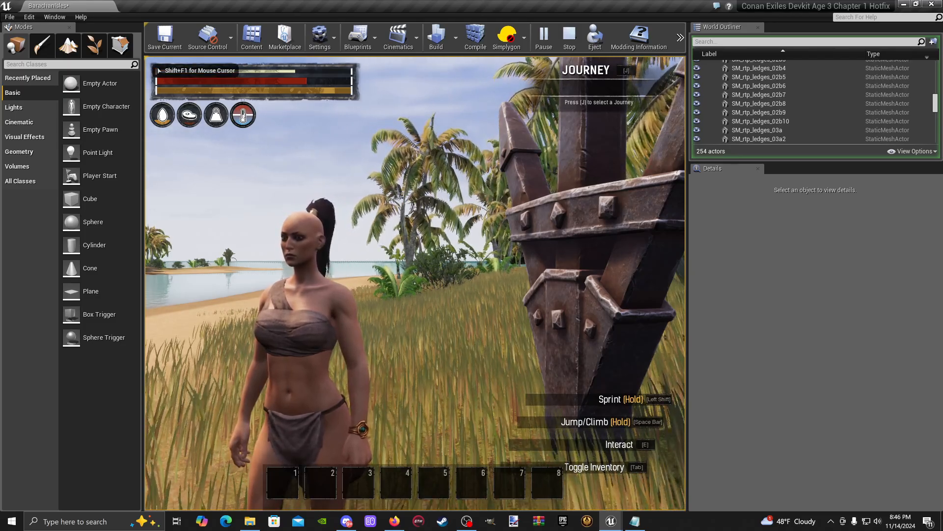
- Turn the character toward the large metal anchor in the grass and end the game preview
key("w")
key("w")
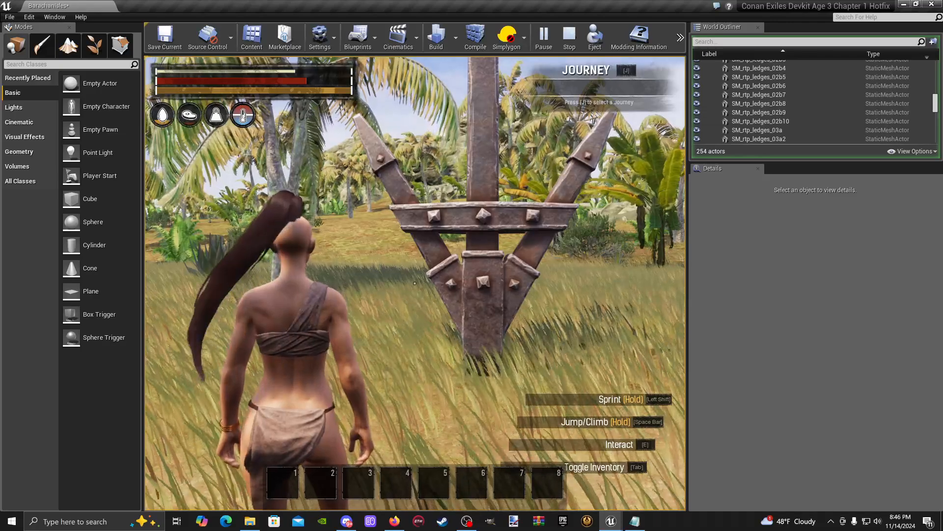
key("shift+F1")
key("Escape")
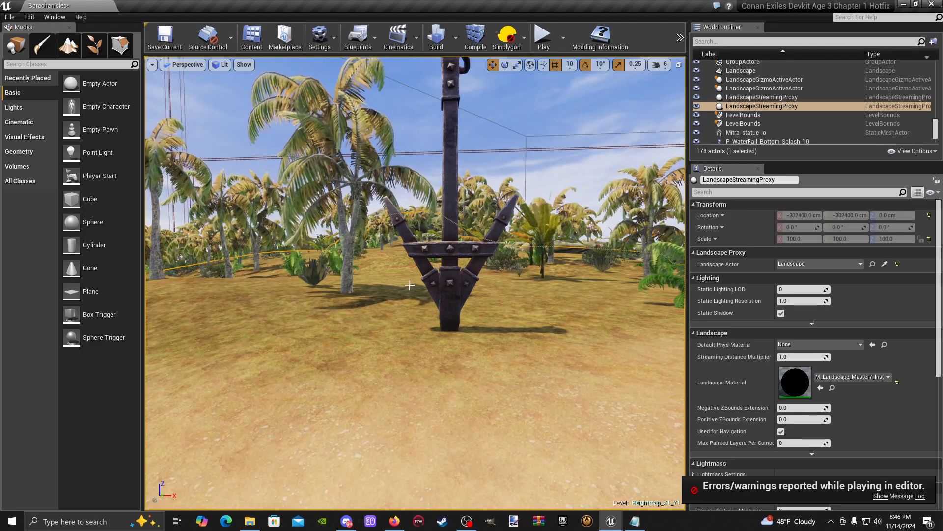
- Survey the islands, shorelines and water channels from the air in the level viewport, starting from the anchor
right_click_drag(308, 279, 342, 370)
key("s")
key("w")
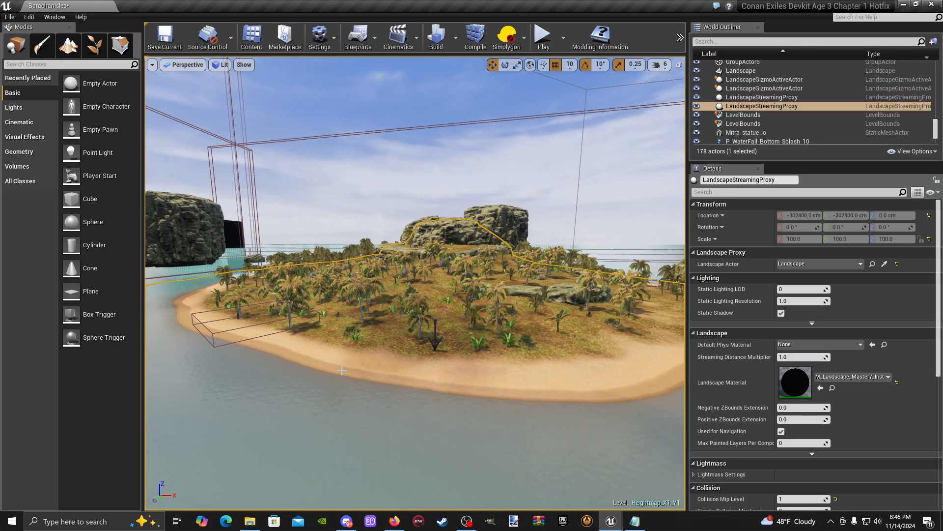
right_click_drag(396, 367, 322, 378)
key("w")
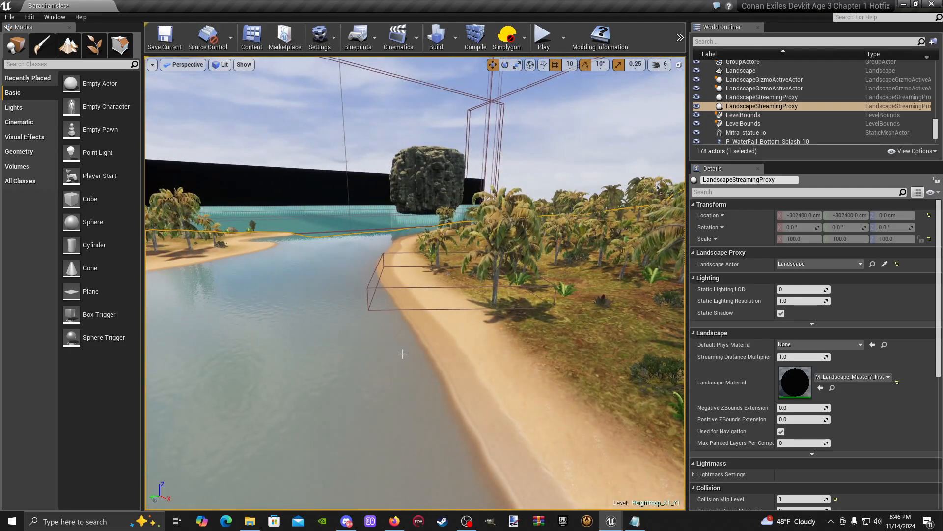
key("w")
key("d")
right_click_drag(406, 358, 324, 358)
key("d")
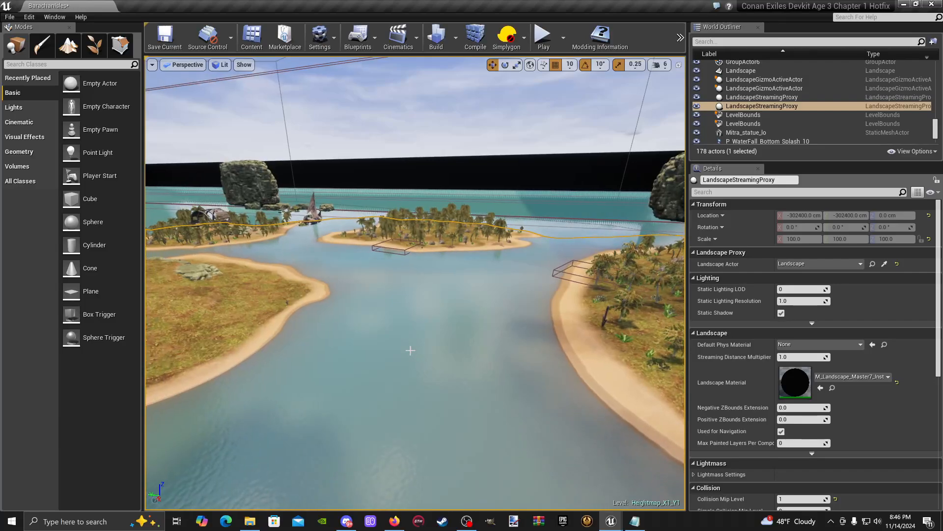
key("w")
right_click_drag(406, 350, 280, 349)
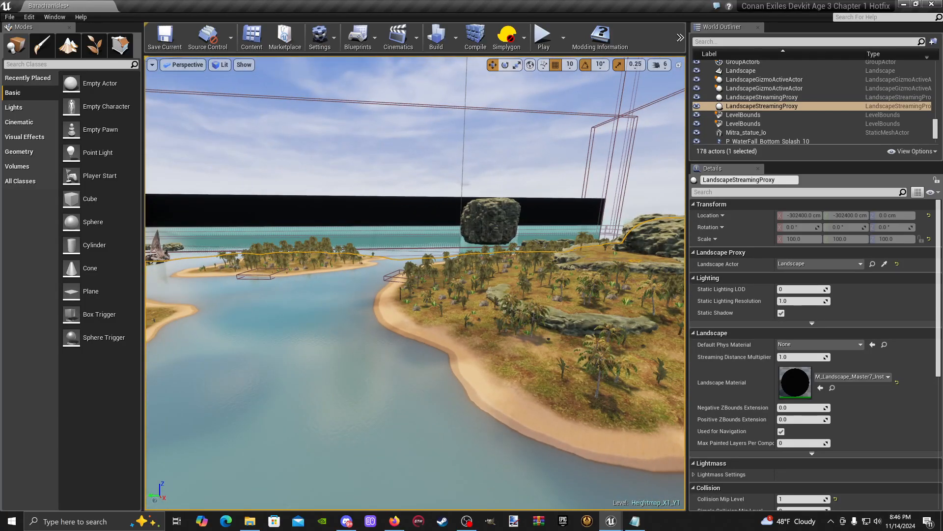
right_click_drag(407, 350, 470, 352)
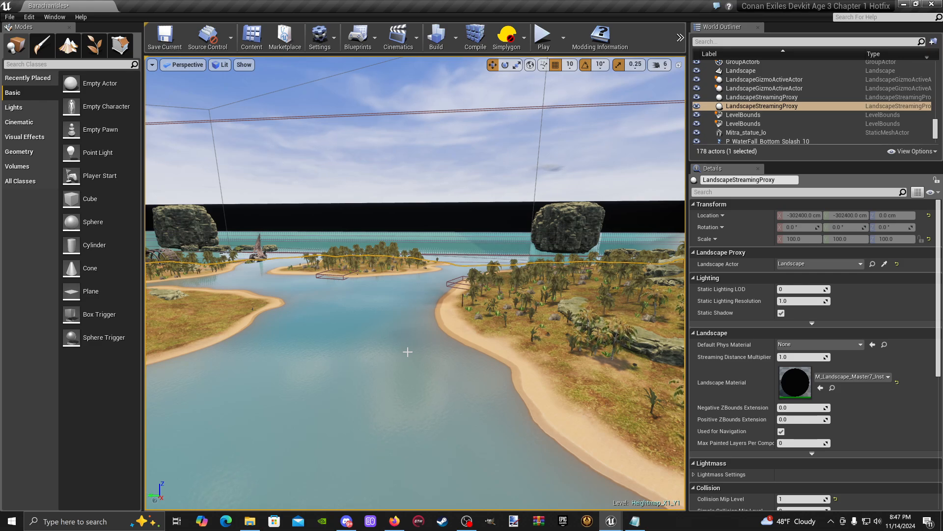
- Inspect the palm-covered island's rock ledges and beach up close, looking across to the neighbouring islands
key("w")
right_click_drag(312, 362, 248, 263)
key("w")
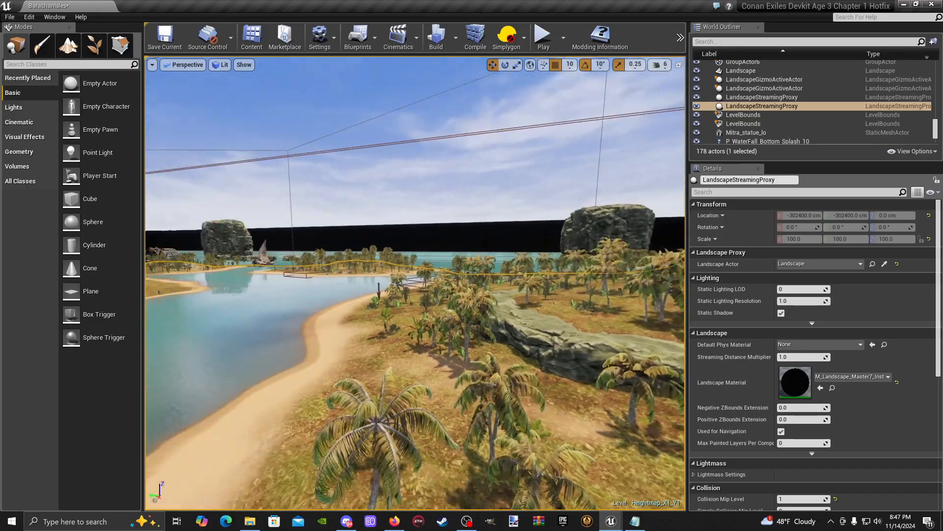
right_click_drag(248, 263, 319, 206)
right_click_drag(269, 263, 463, 221)
right_click_drag(269, 263, 217, 262)
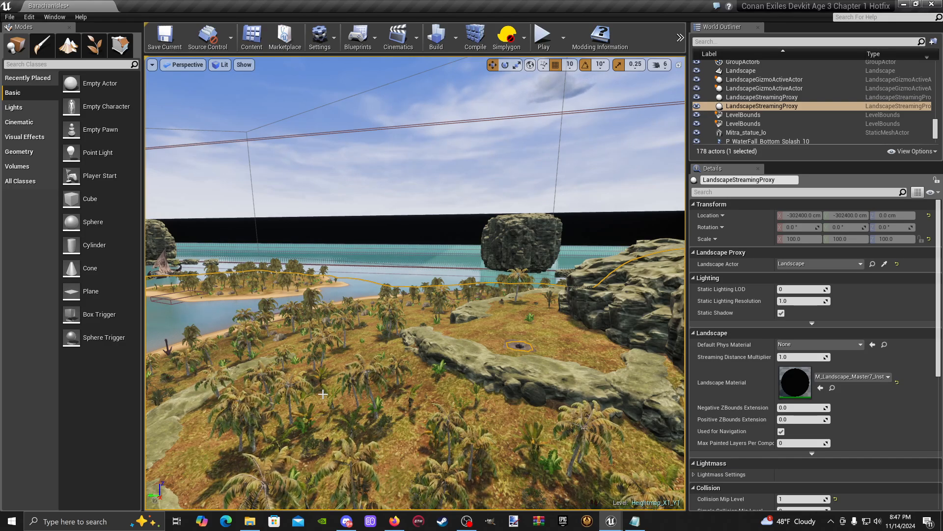
right_click_drag(323, 365, 271, 371)
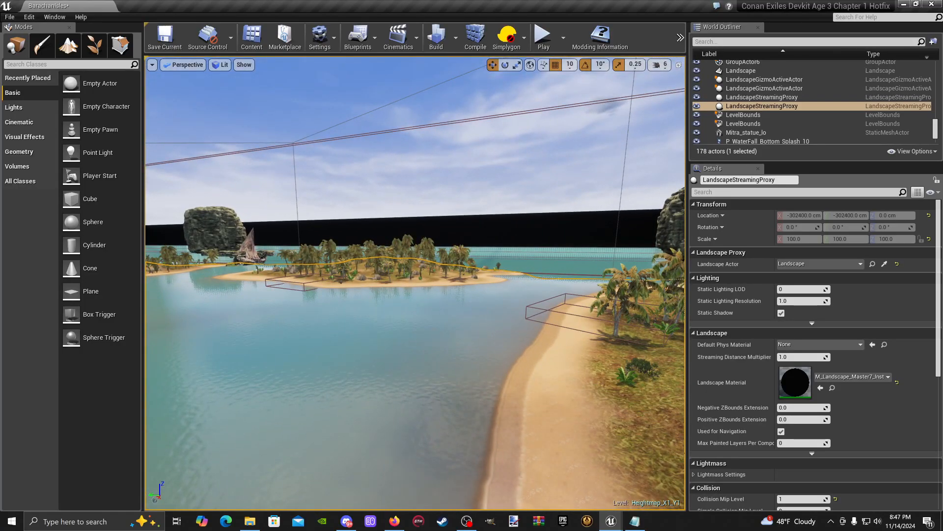